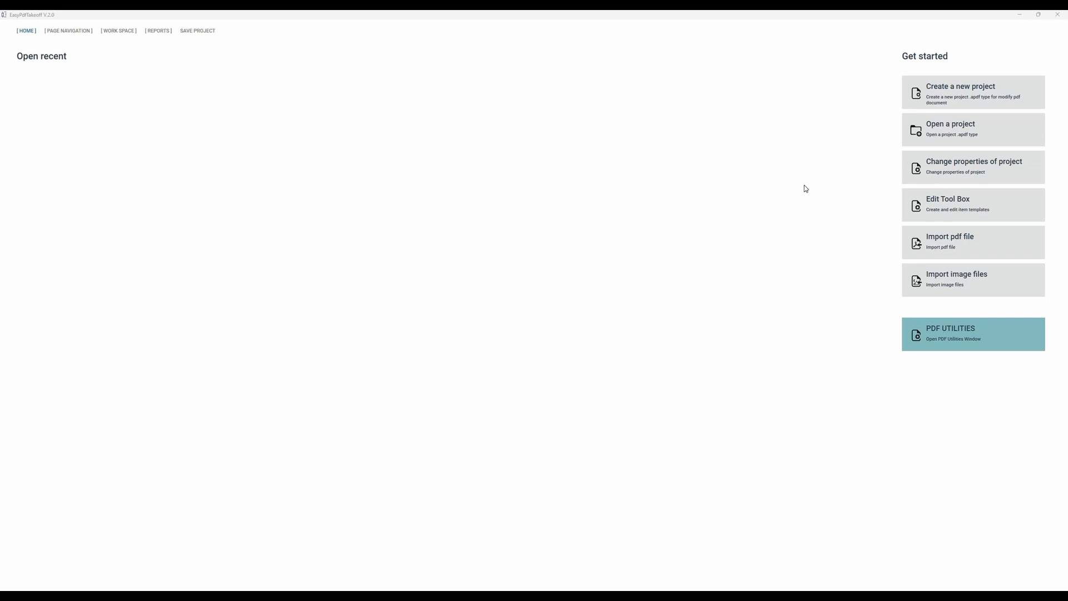
# Step: Start a new project with the plan name My Project and enable grayscale mode
pyautogui.click(943, 90)
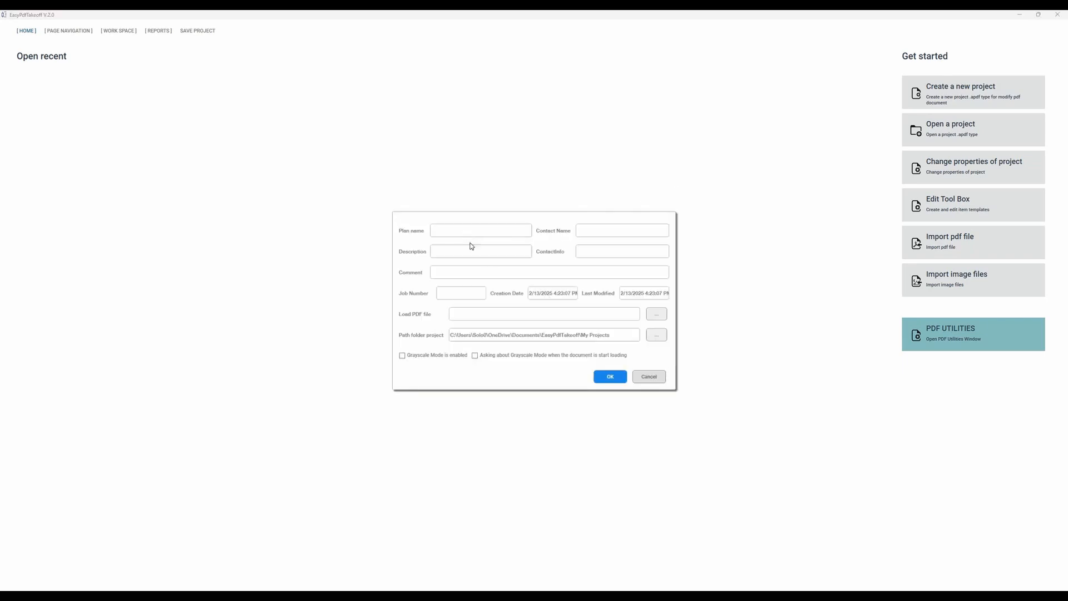
pyautogui.click(440, 233)
pyautogui.write('Project')
pyautogui.click(406, 356)
# Step: Load the Dec.6-'24 (1) plan PDF from the My Projects folder and create the project
pyautogui.click(666, 315)
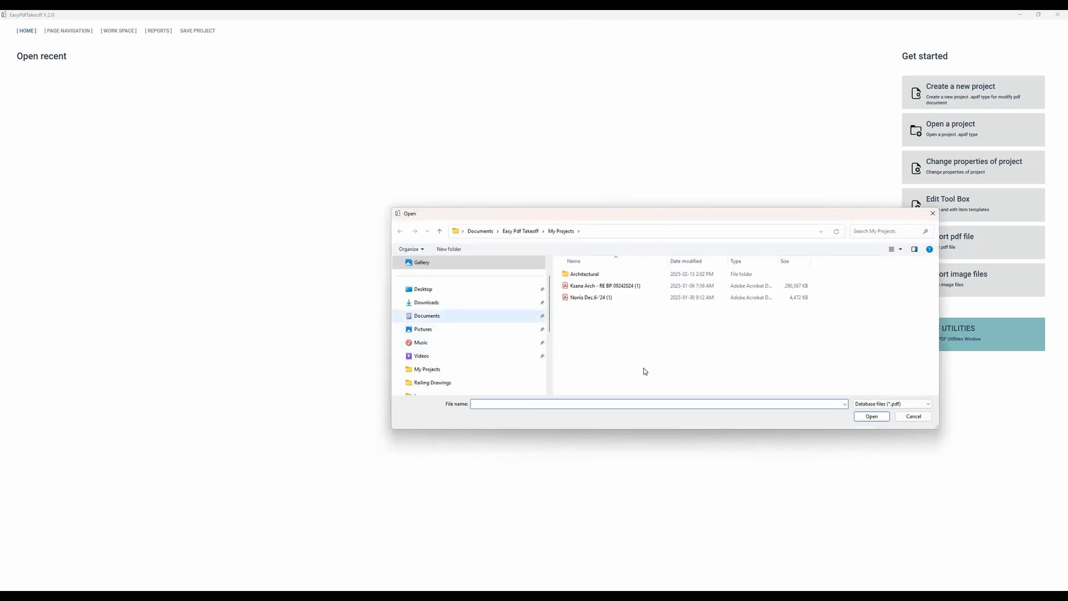
pyautogui.click(428, 316)
pyautogui.scroll(-4, 625, 369)
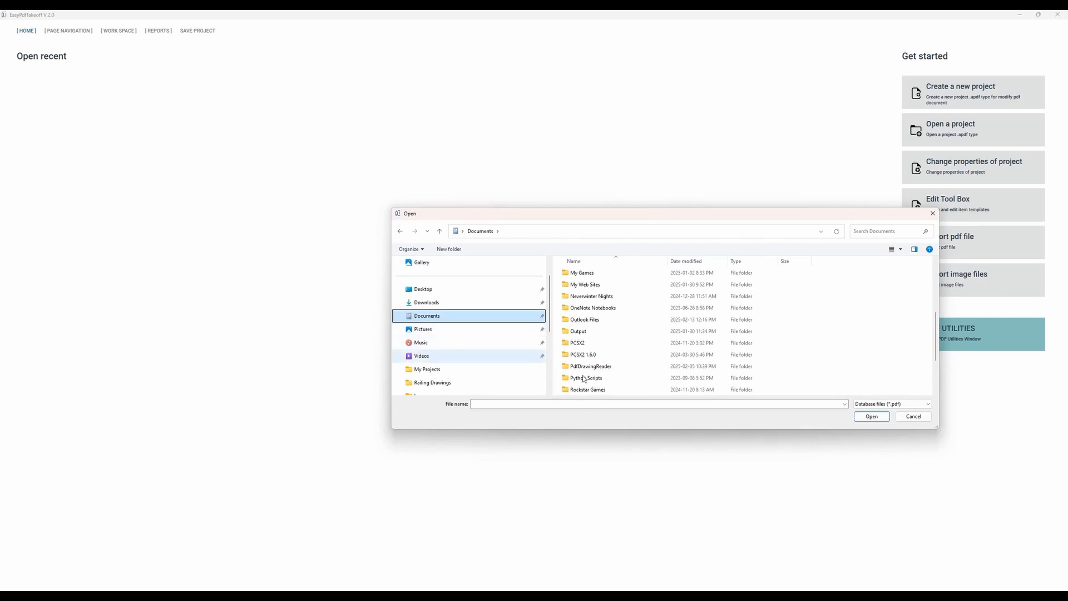
pyautogui.click(427, 370)
pyautogui.click(614, 303)
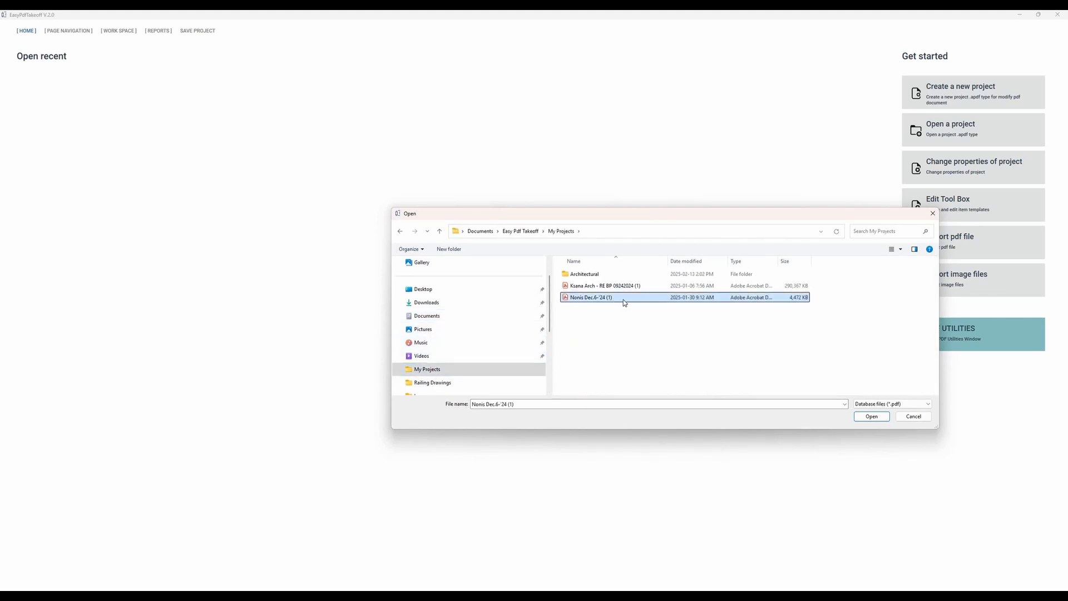
pyautogui.doubleClick(623, 300)
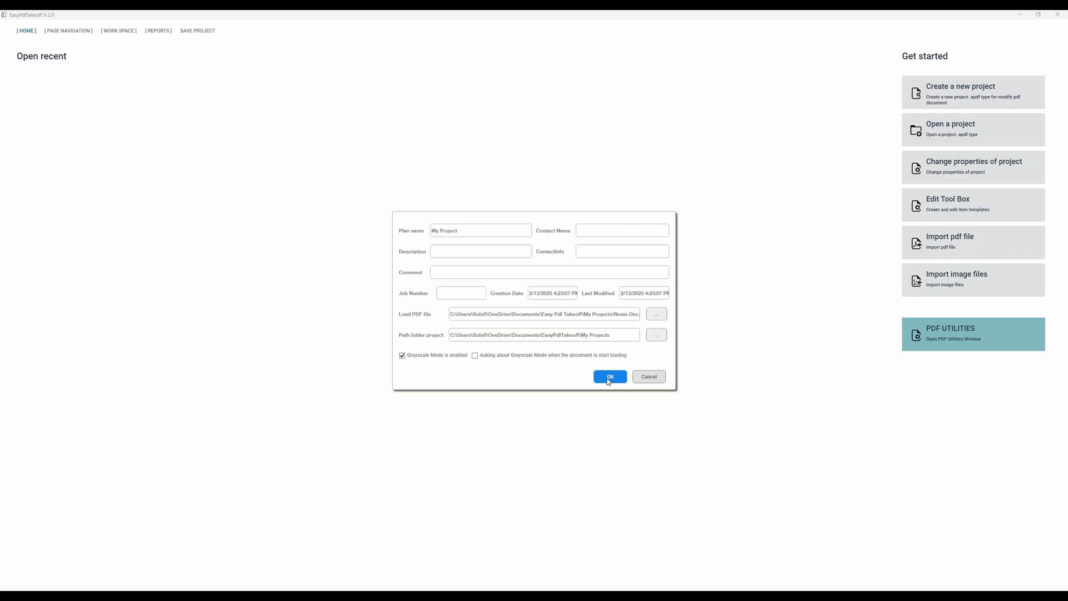
pyautogui.write('1')
pyautogui.click(604, 376)
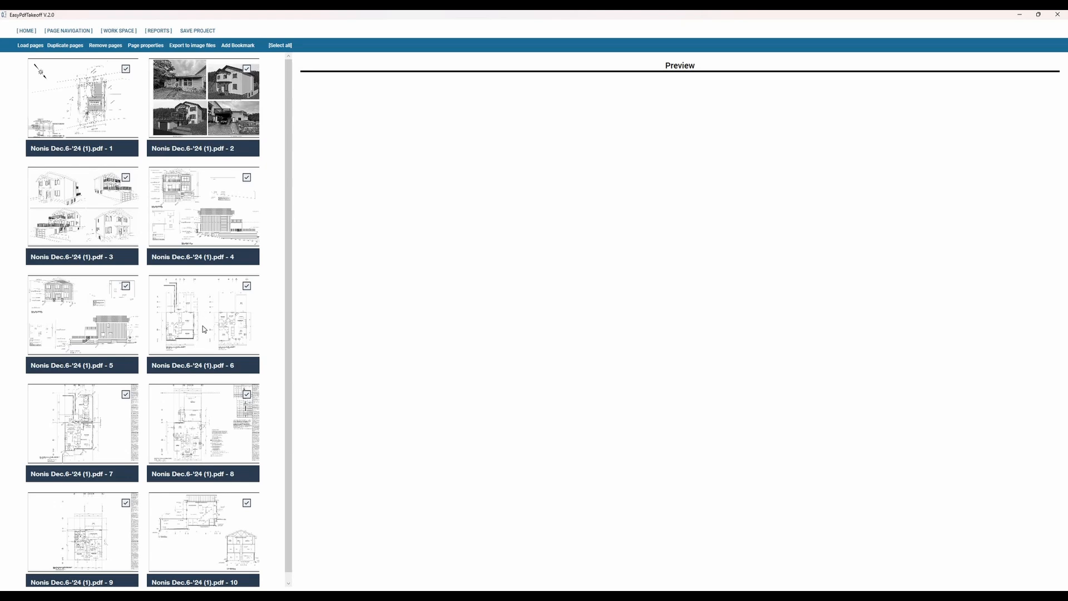
# Step: Select pages 3, 4 and 5 of the plan set and add them as bookmarks
pyautogui.scroll(-1, 202, 326)
pyautogui.scroll(1, 220, 109)
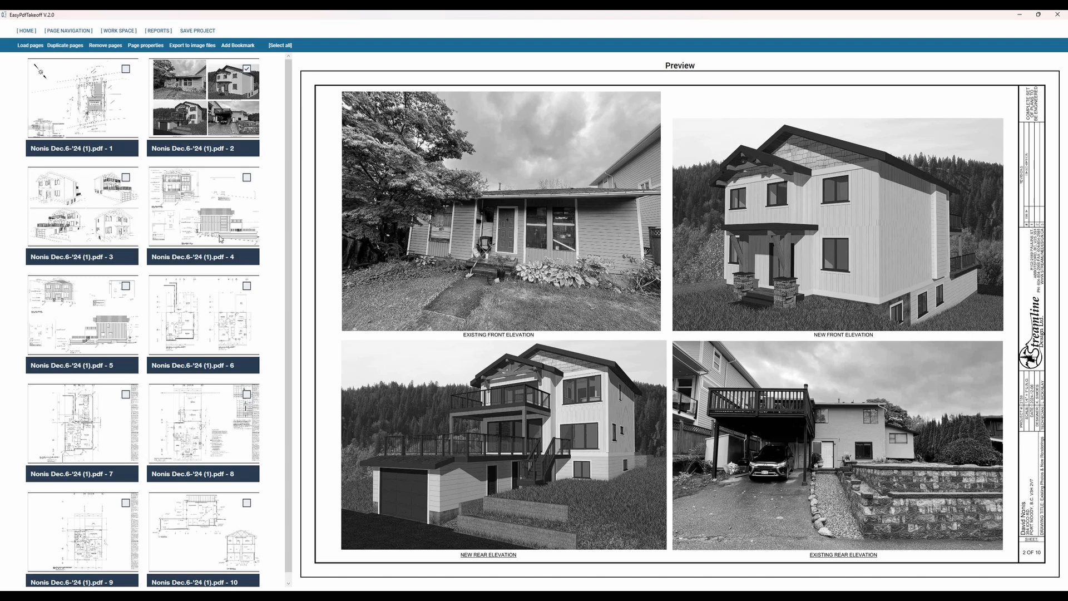
pyautogui.click(129, 296)
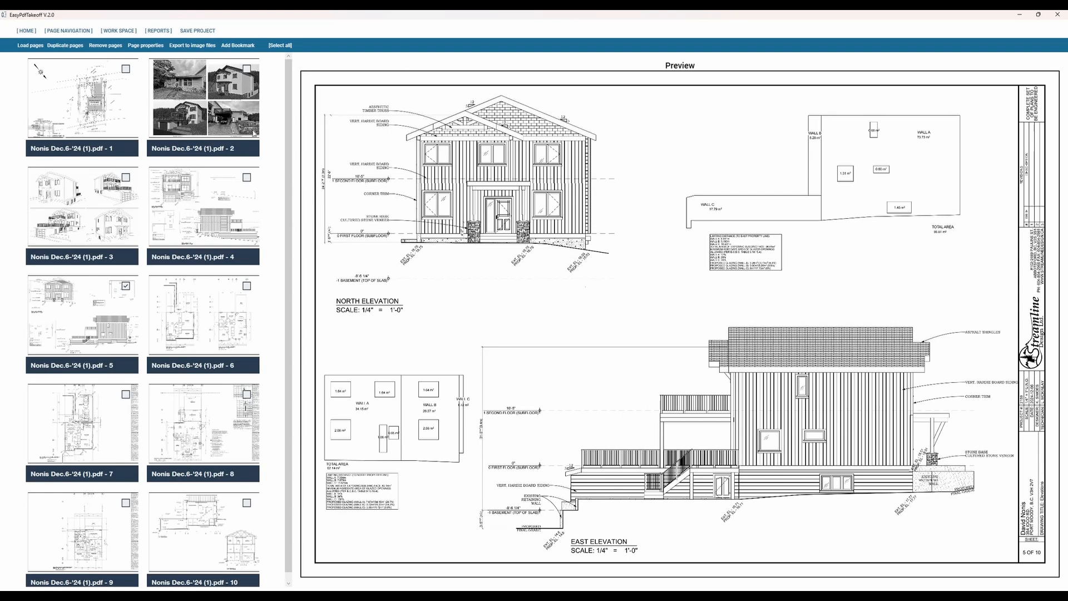
pyautogui.click(115, 199)
pyautogui.keyDown('shift'); pyautogui.click(119, 316); pyautogui.keyUp('shift')
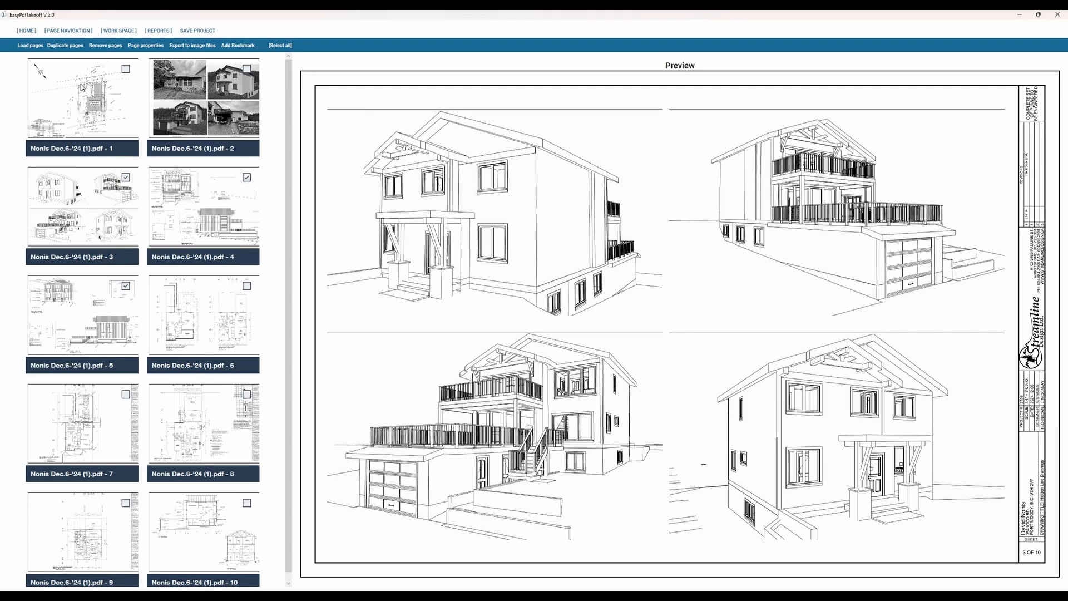
pyautogui.click(236, 46)
# Step: Remove page 1, the site plan, from the project
pyautogui.scroll(-1, 248, 382)
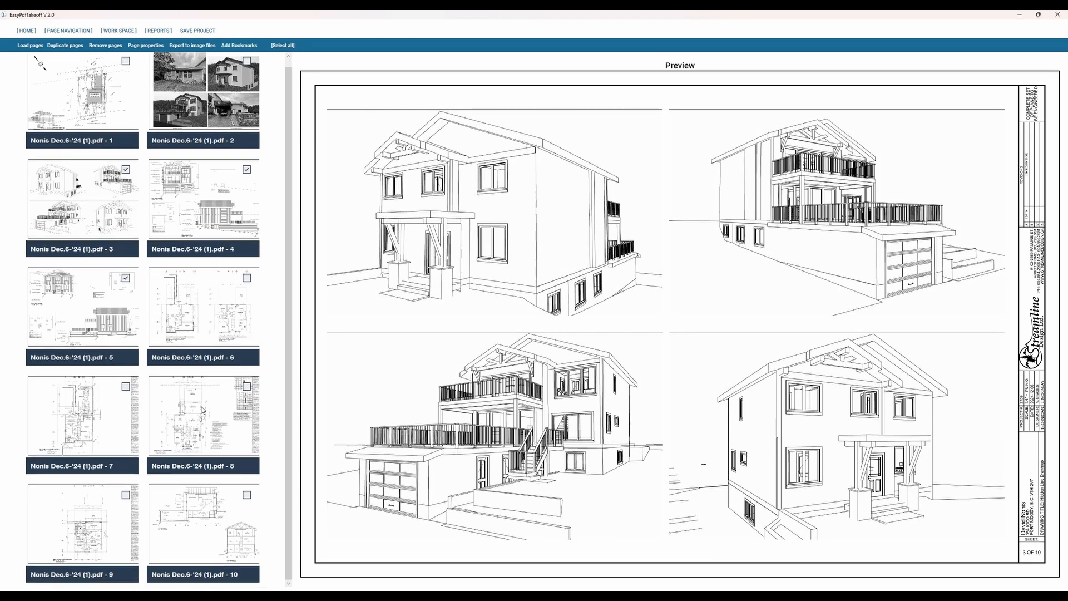
pyautogui.click(92, 105)
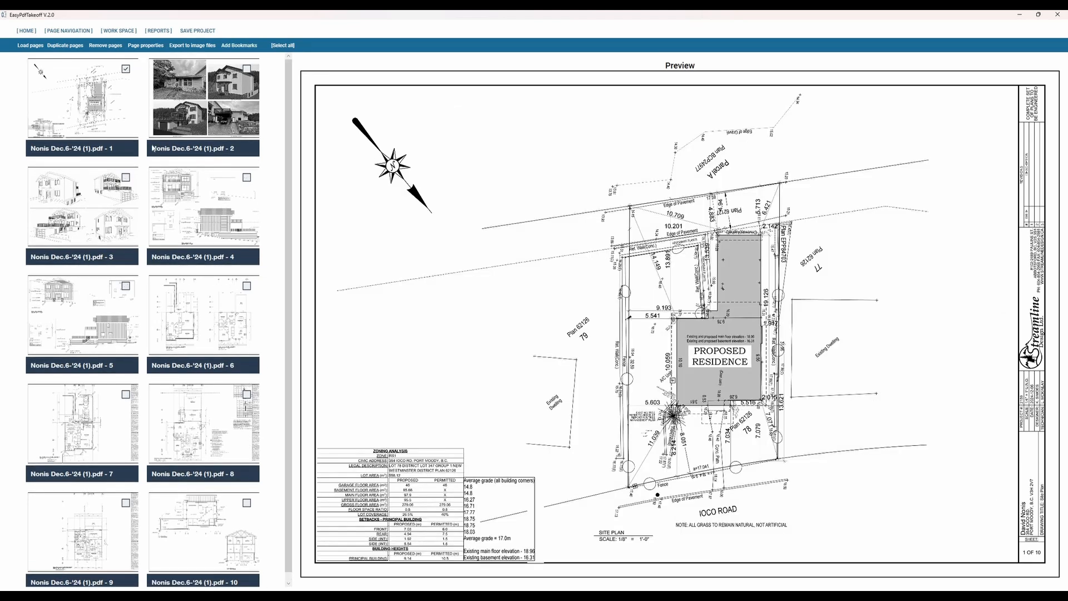
pyautogui.click(110, 46)
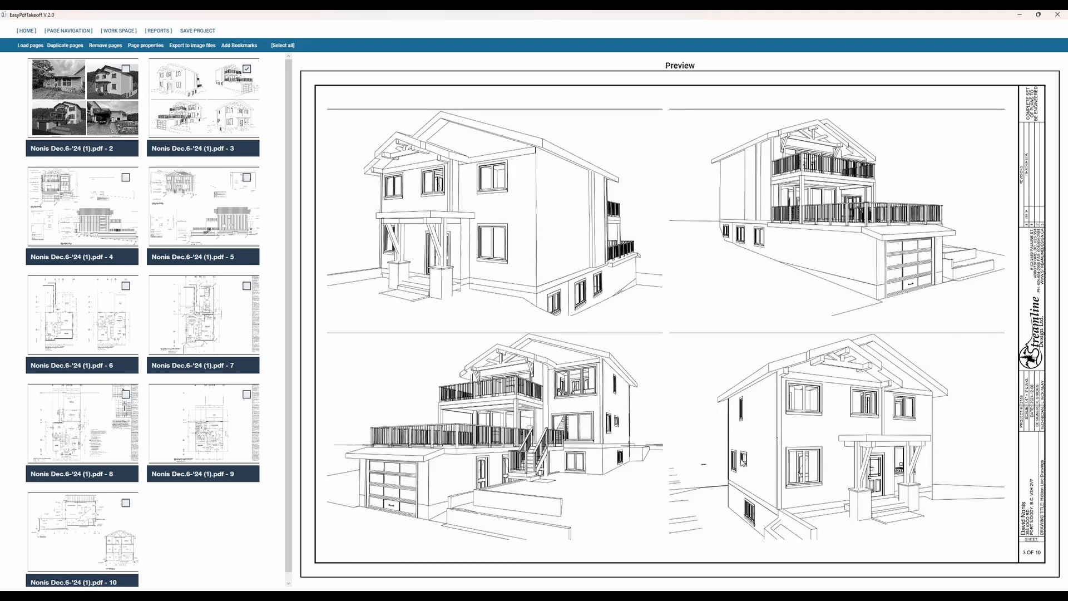
# Step: Rename the page 4 thumbnail as First Level
pyautogui.click(85, 204)
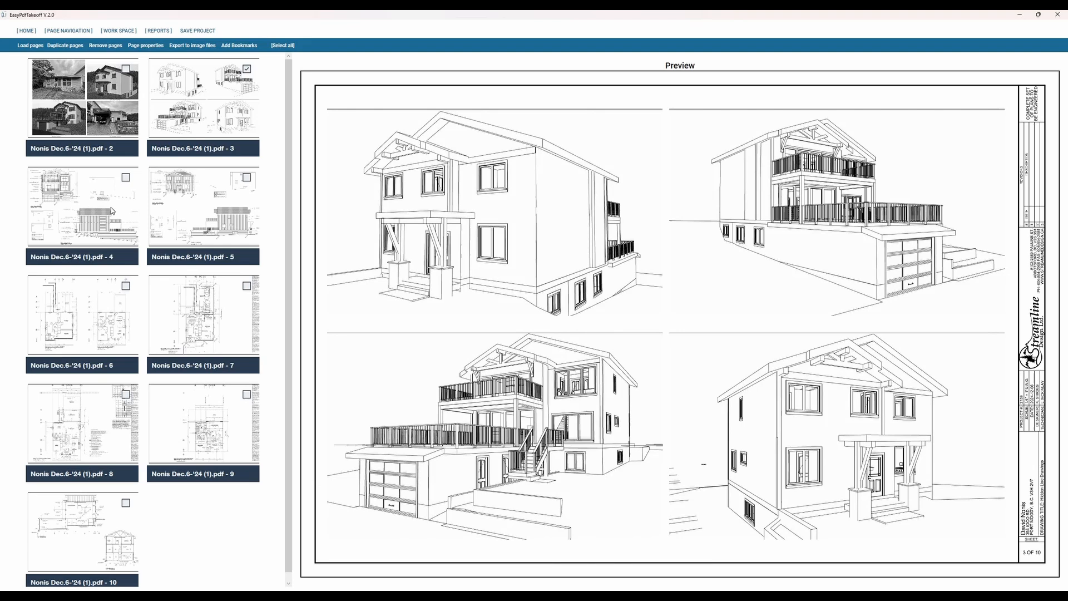
pyautogui.click(77, 313)
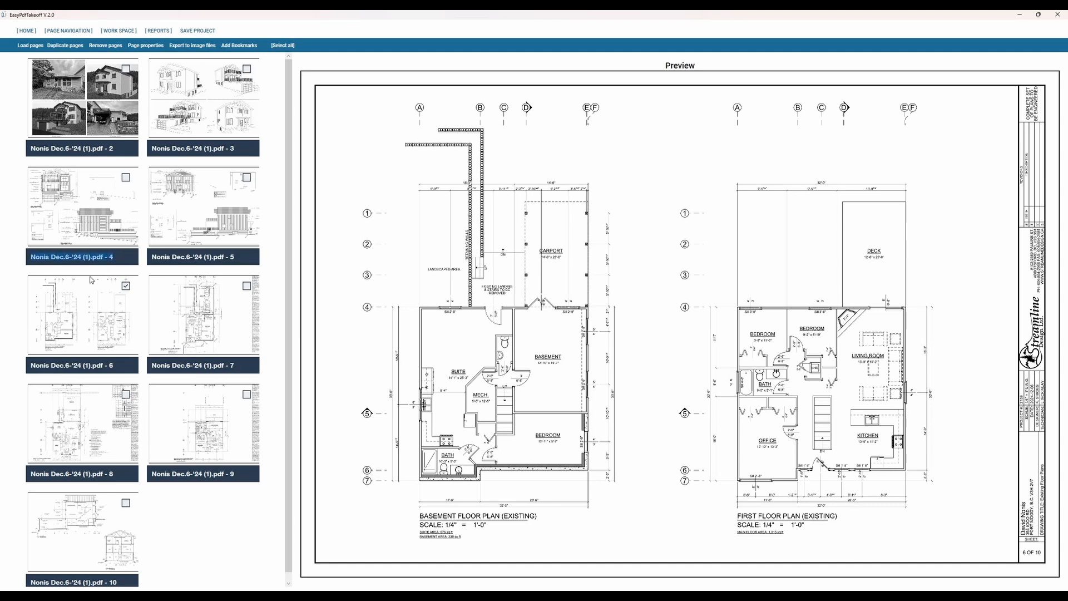
pyautogui.write('First Level')
pyautogui.click(179, 217)
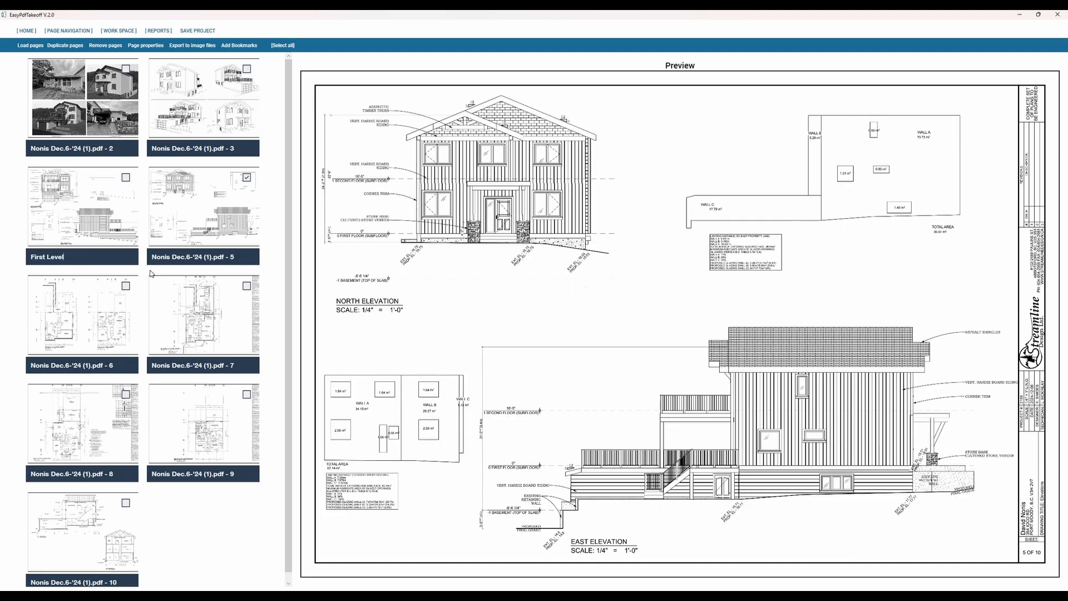
# Step: Rename page 8, the proposed first floor plan, as First Level and page 9 as Second level
pyautogui.moveTo(236, 474); pyautogui.dragTo(138, 474)
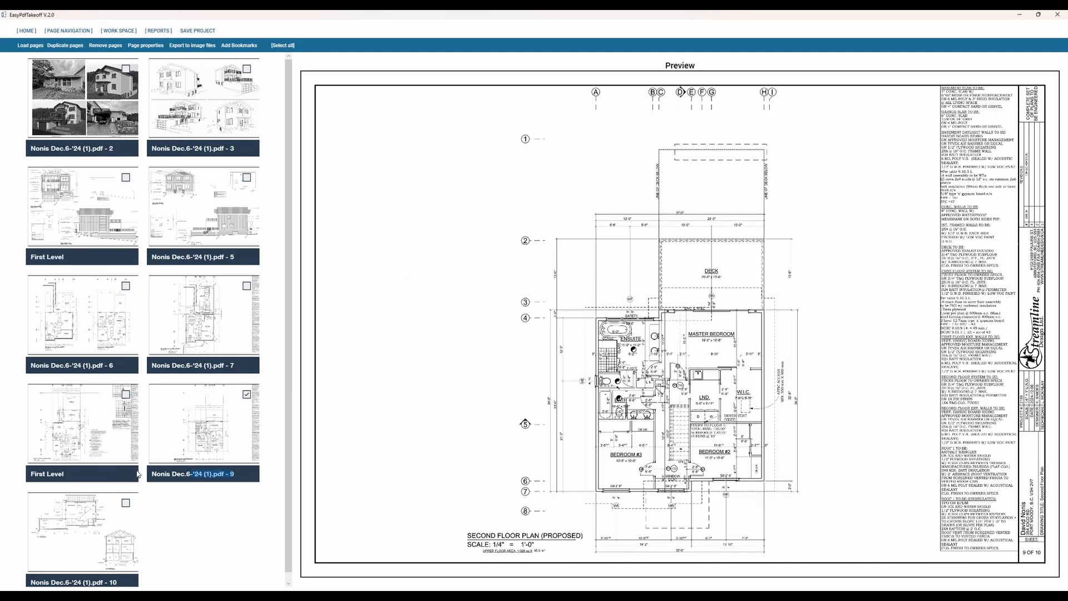
pyautogui.write('Second level')
# Step: Rename page 10, which holds the building sections, as Inside
pyautogui.click(128, 516)
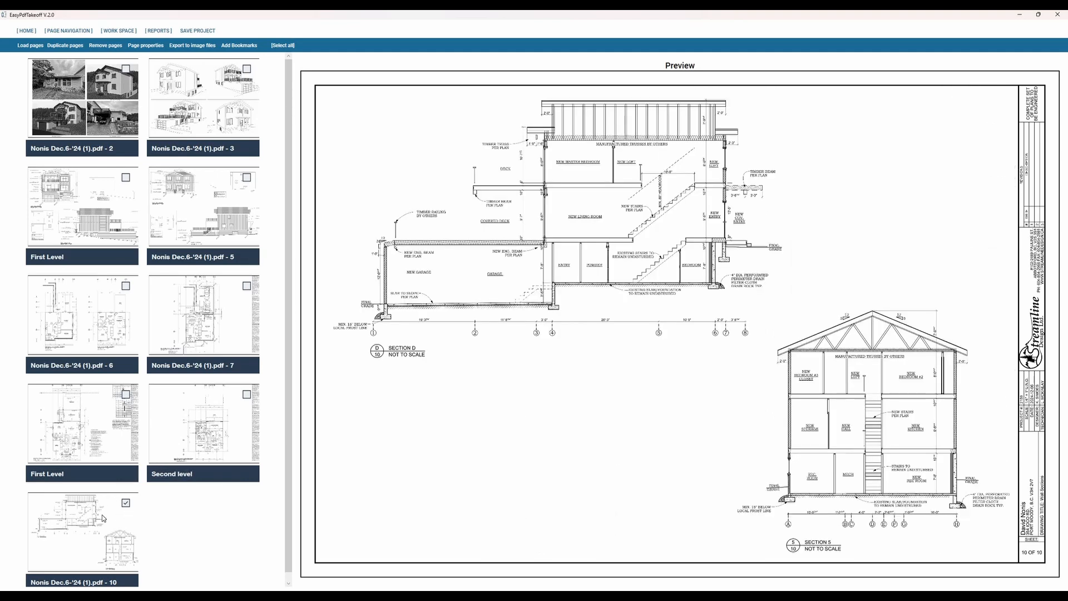
pyautogui.scroll(-1, 66, 574)
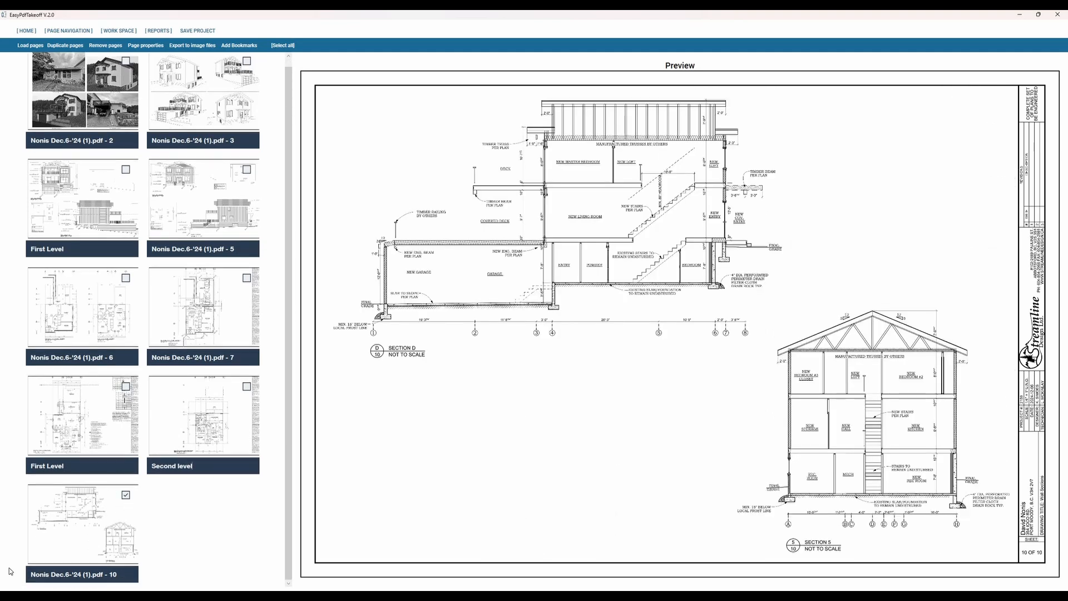
pyautogui.press('Tab')
pyautogui.write('Inside')
pyautogui.scroll(1, 150, 378)
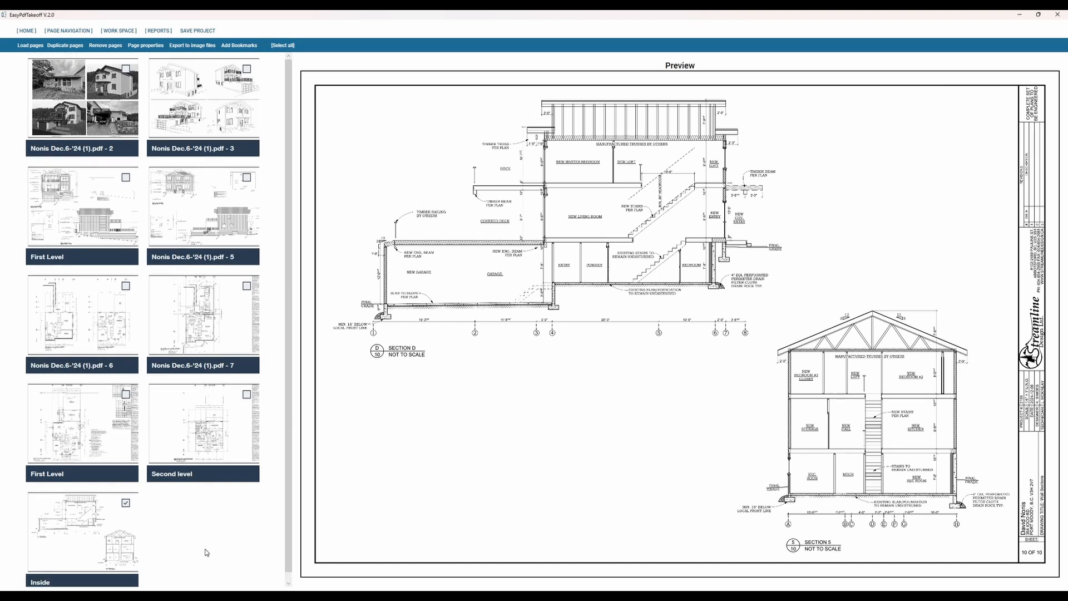
# Step: Select the proposed First Level plan, Second level and Inside pages and load them into the work space
pyautogui.click(92, 425)
pyautogui.keyDown('ctrl'); pyautogui.click(227, 421); pyautogui.keyUp('ctrl')
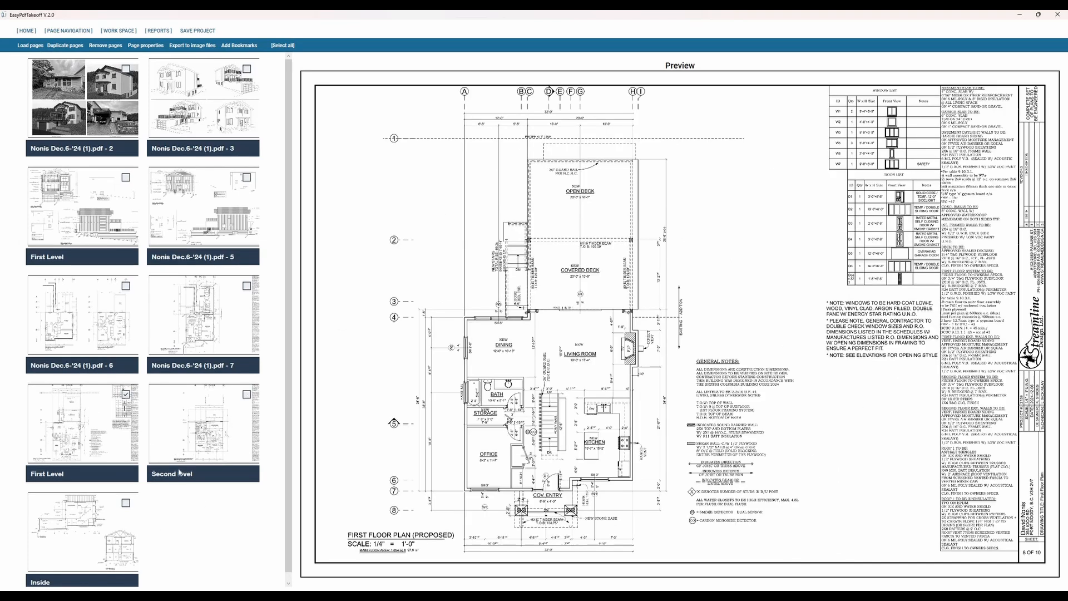
pyautogui.keyDown('ctrl'); pyautogui.click(108, 425); pyautogui.keyUp('ctrl')
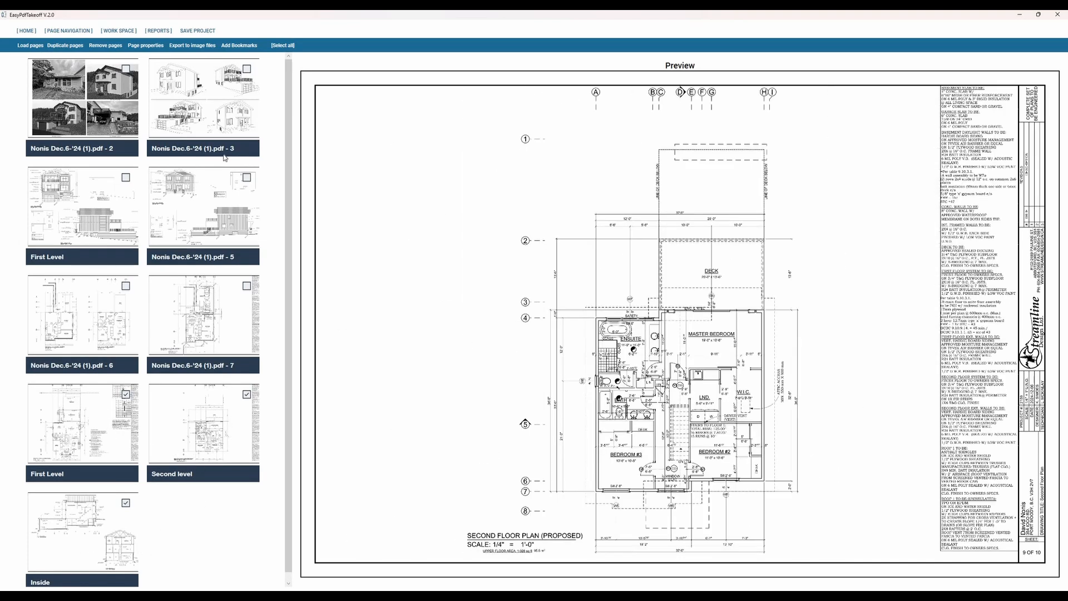
pyautogui.click(33, 46)
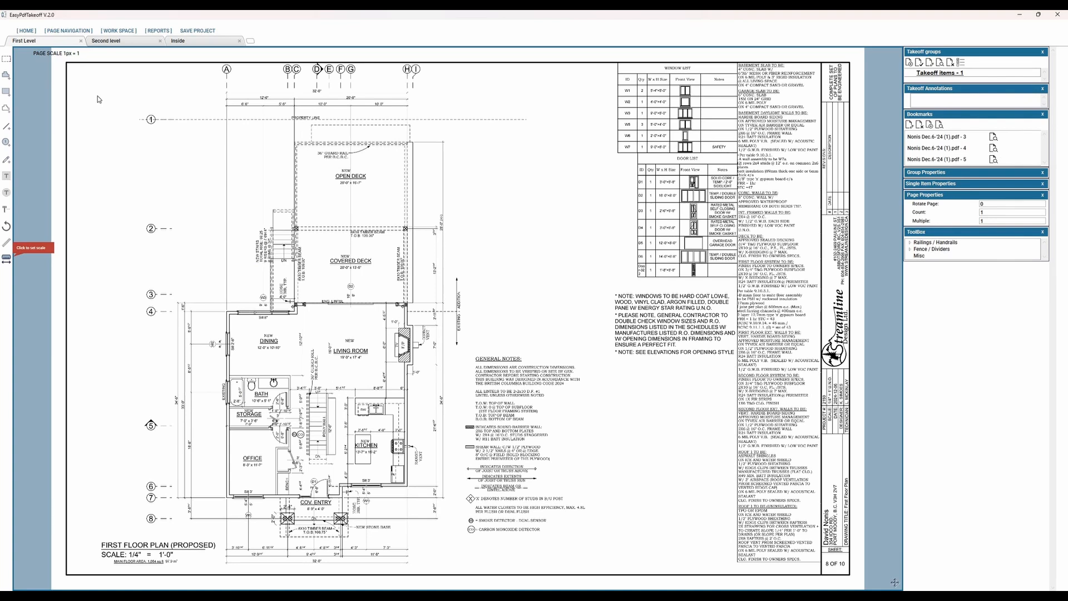
# Step: View the Second level, Inside and First Level pages in turn and look at the page options for Second level
pyautogui.click(125, 42)
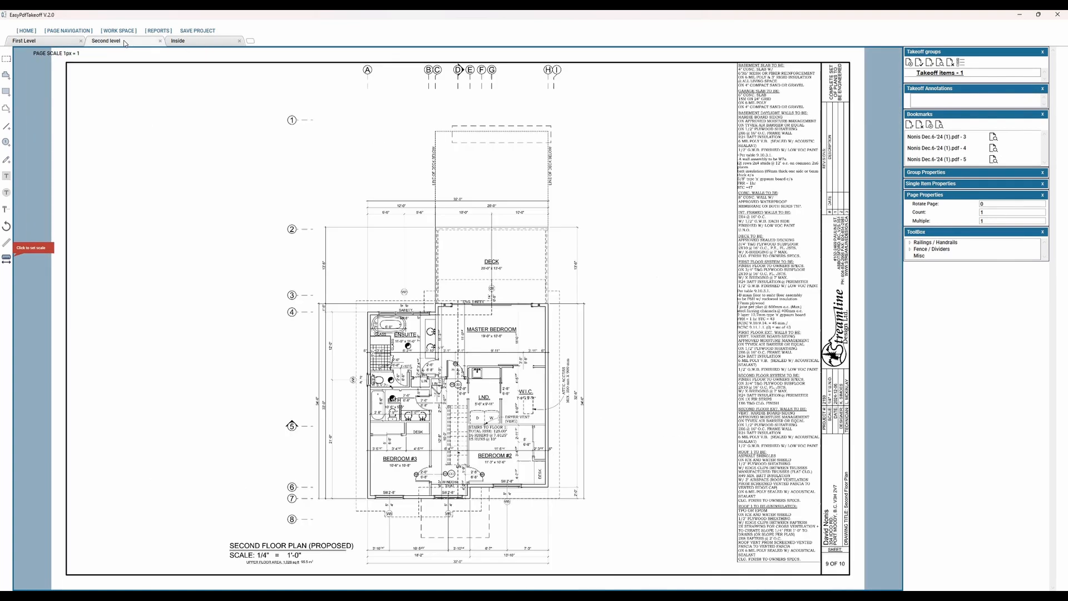
pyautogui.click(183, 42)
pyautogui.click(120, 43)
pyautogui.click(58, 44)
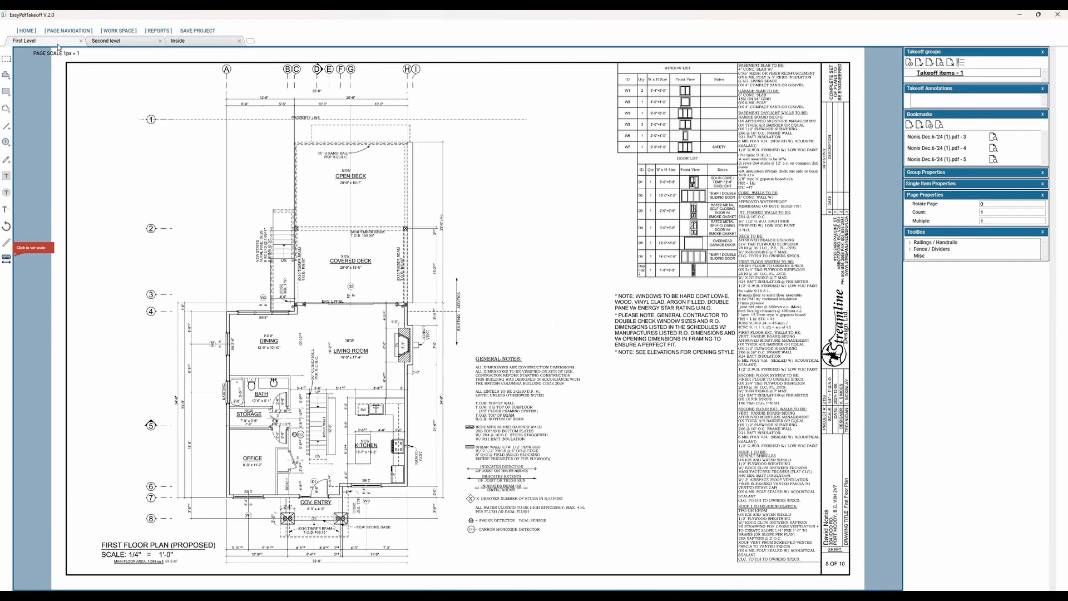
pyautogui.rightClick(107, 44)
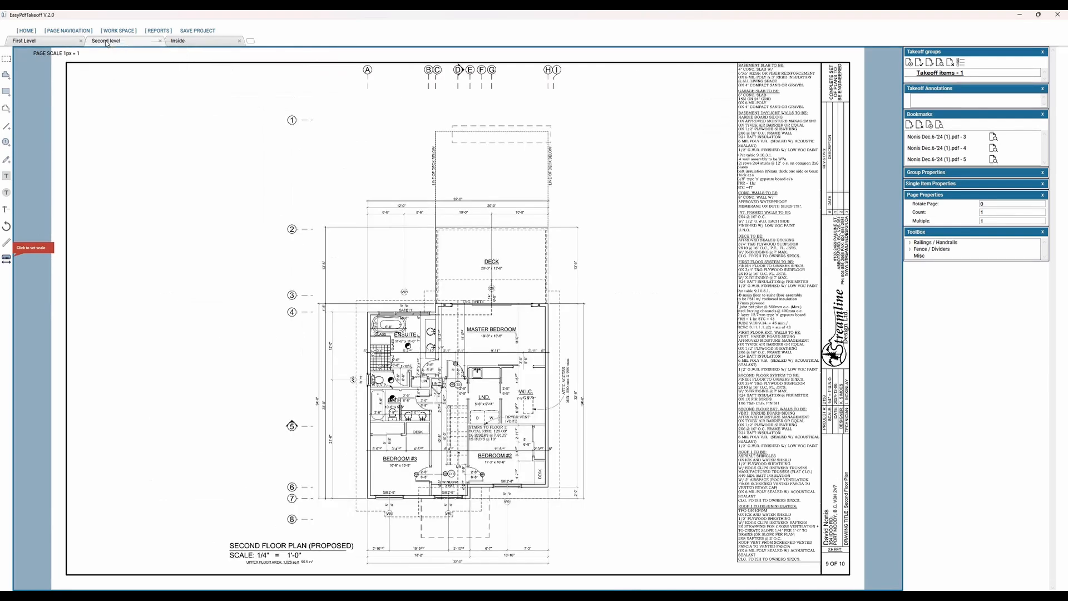
pyautogui.rightClick(105, 42)
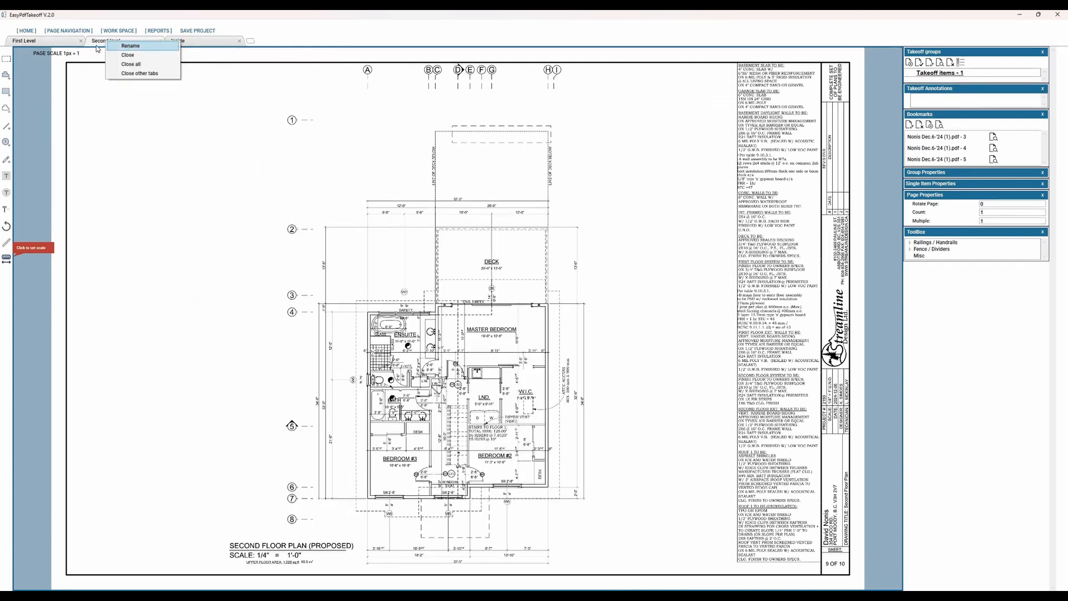
pyautogui.click(54, 45)
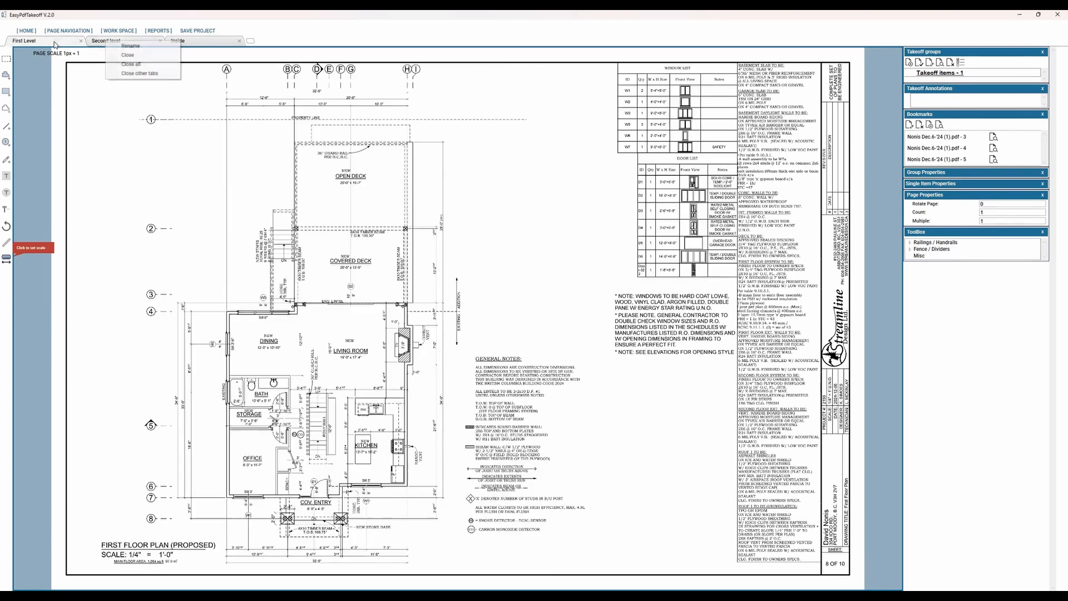
# Step: Examine the First Level plan closely around the open deck, covered deck and overall width dimensions
pyautogui.scroll(1, 521, 415)
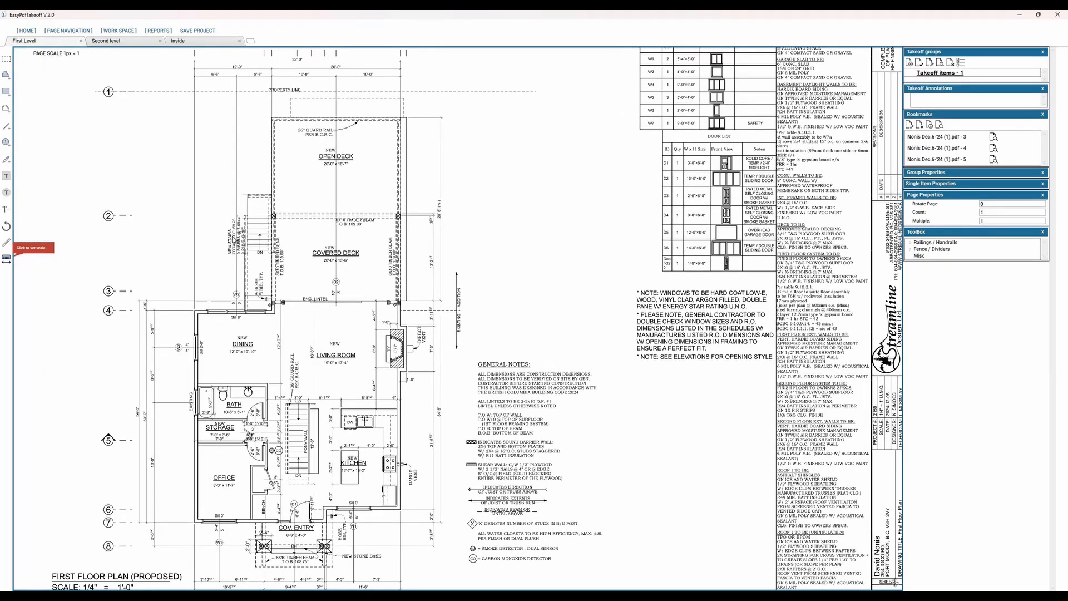
pyautogui.moveTo(80, 121); pyautogui.dragTo(546, 346)
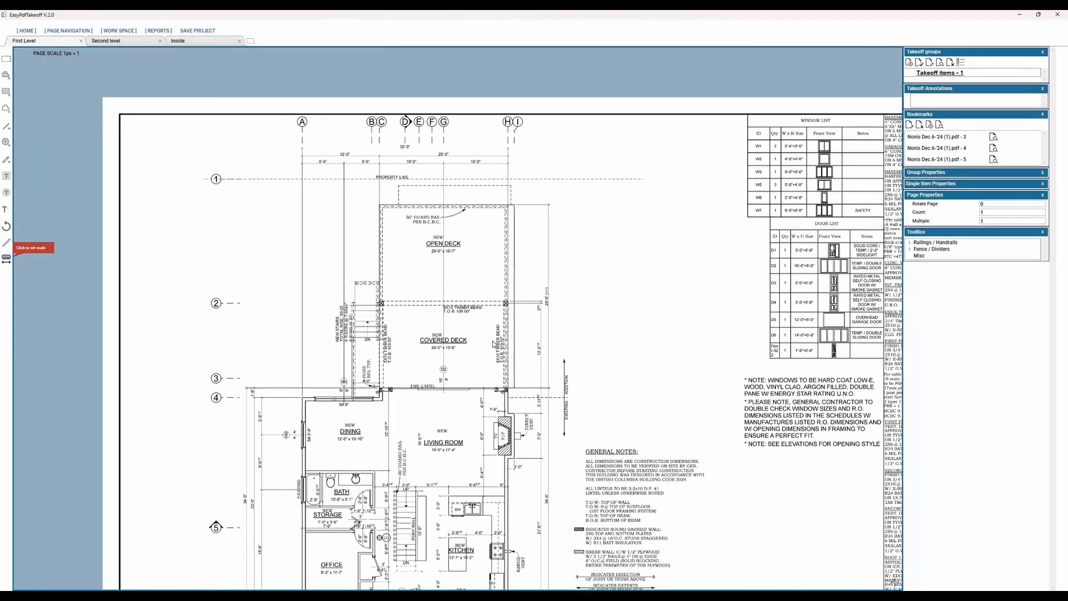
pyautogui.scroll(2, 492, 340)
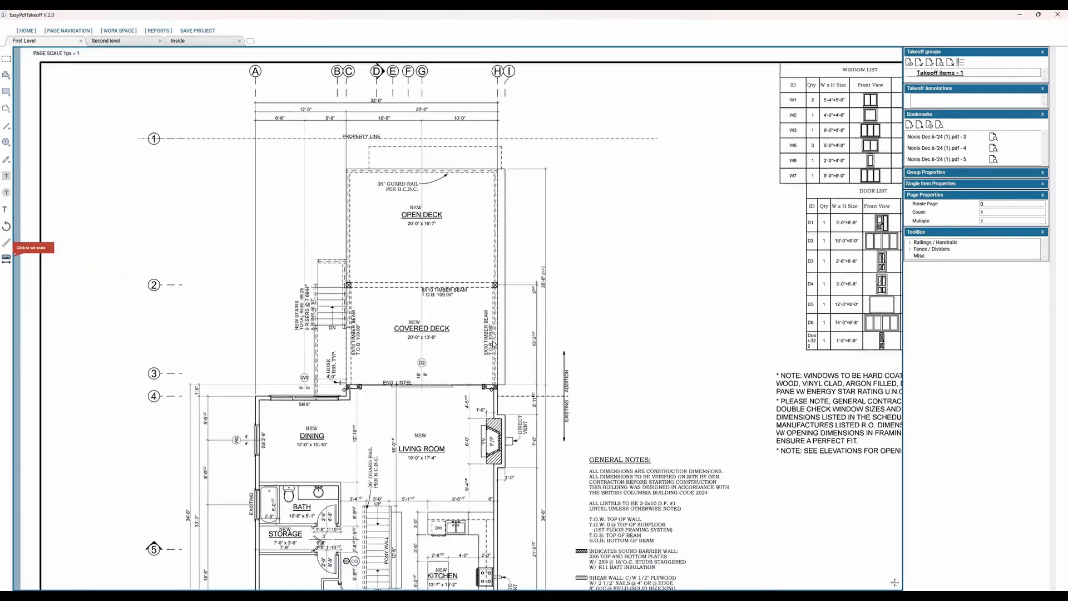
pyautogui.scroll(2, 493, 345)
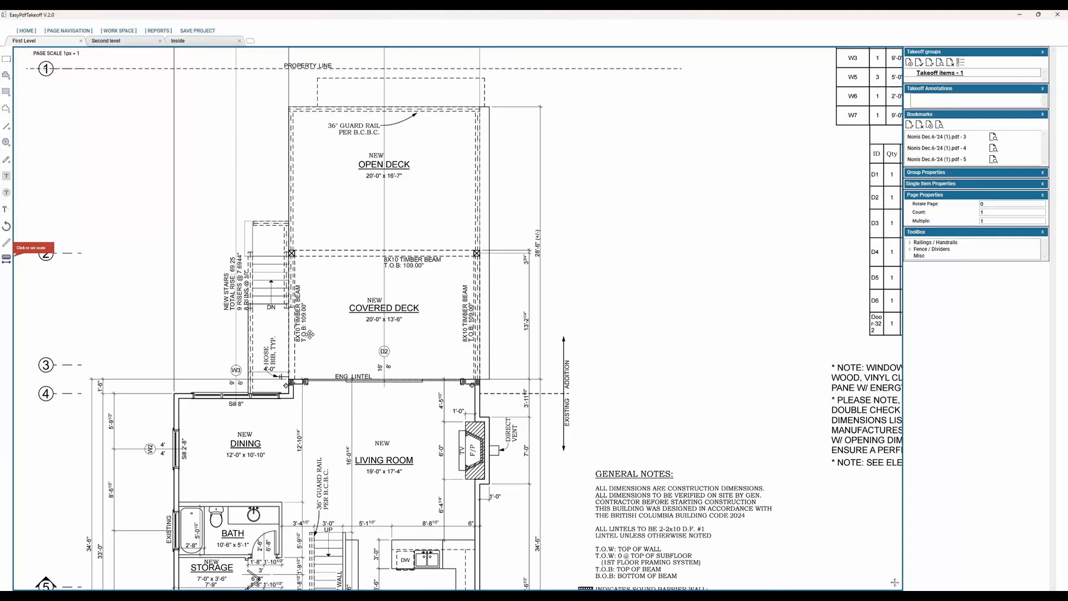
pyautogui.moveTo(440, 383)
pyautogui.mouseDown()
pyautogui.moveTo(491, 354)
pyautogui.moveTo(391, 366)
pyautogui.moveTo(434, 367)
pyautogui.mouseUp()
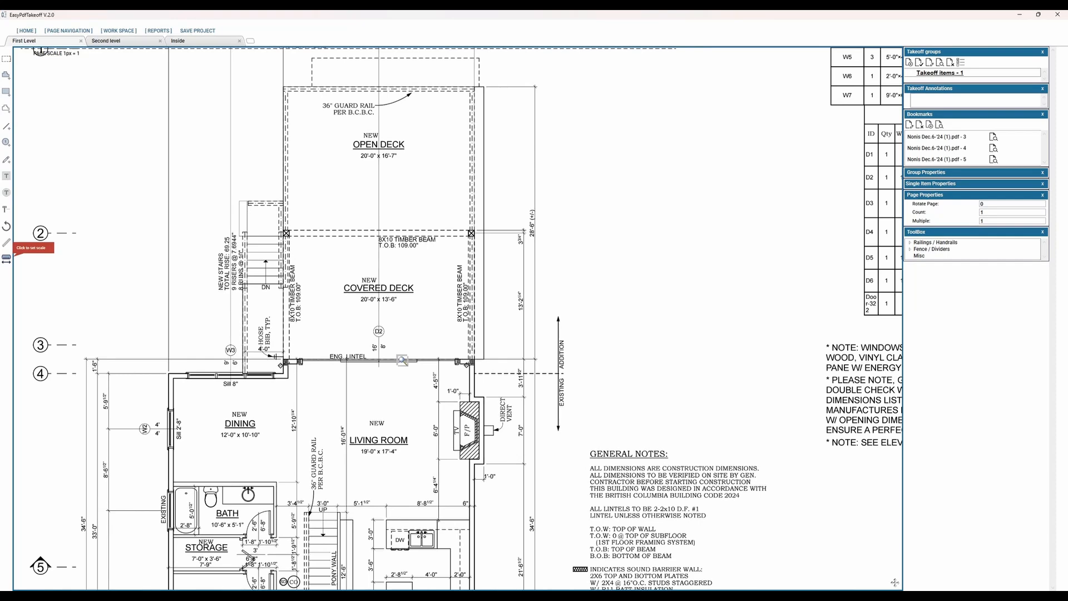
pyautogui.scroll(4, 402, 361)
pyautogui.scroll(-5, 402, 360)
pyautogui.scroll(1, 403, 360)
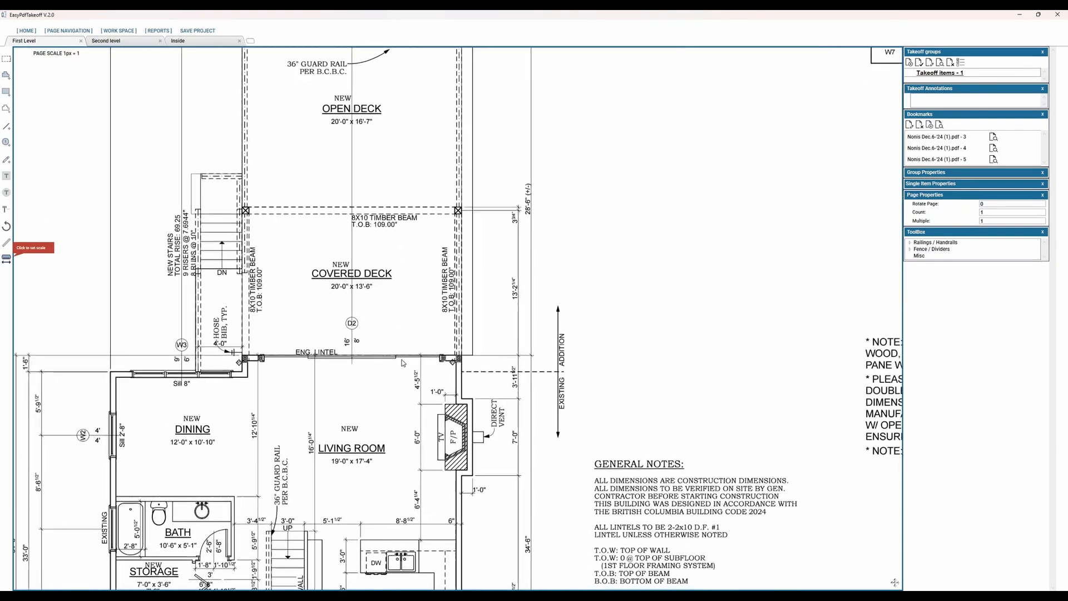
pyautogui.scroll(-2, 345, 322)
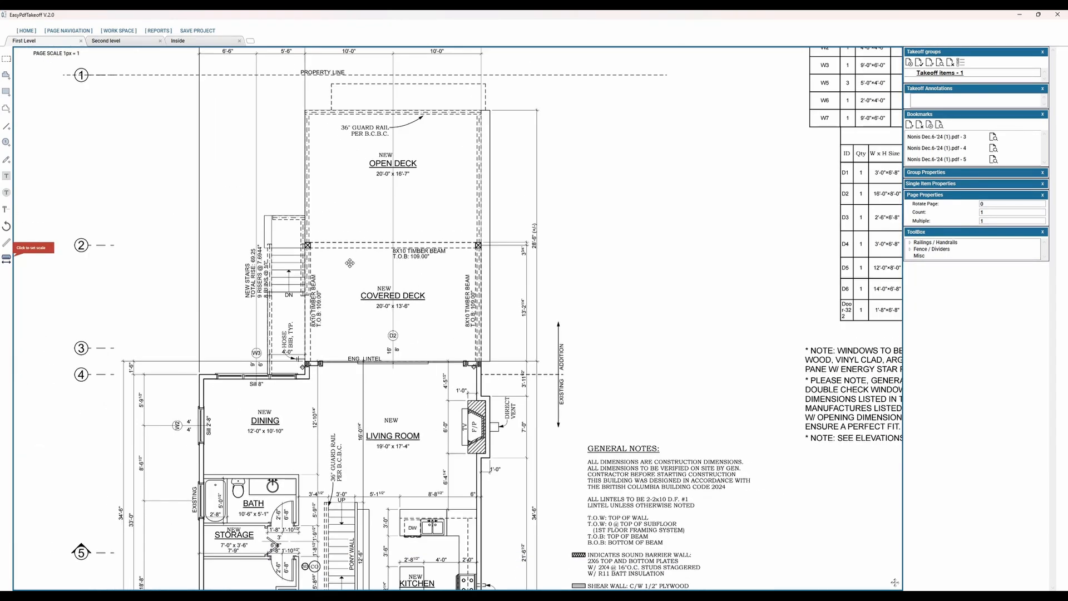
pyautogui.moveTo(446, 271); pyautogui.dragTo(524, 413)
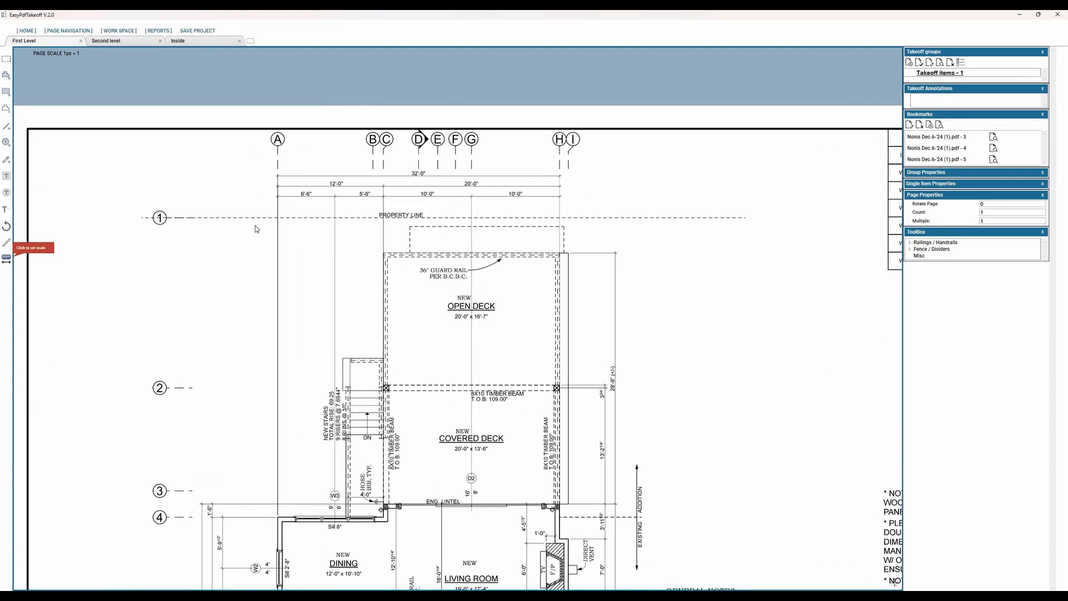
# Step: Set the scale from the 32'-0" overall width between grids A and H as 32 feet, and apply it to all pages
pyautogui.click(7, 264)
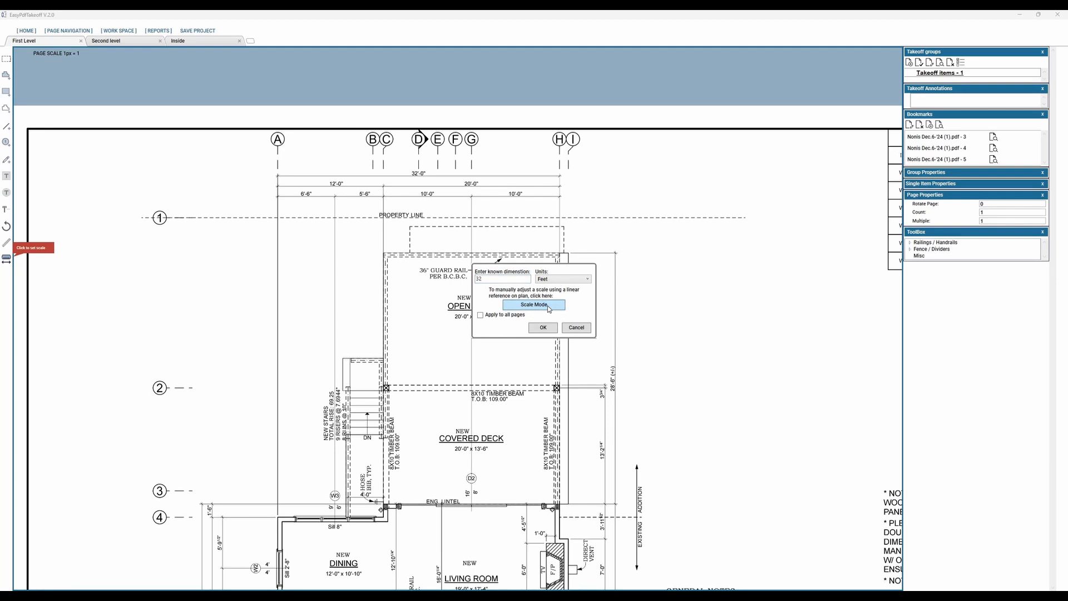
pyautogui.click(278, 176)
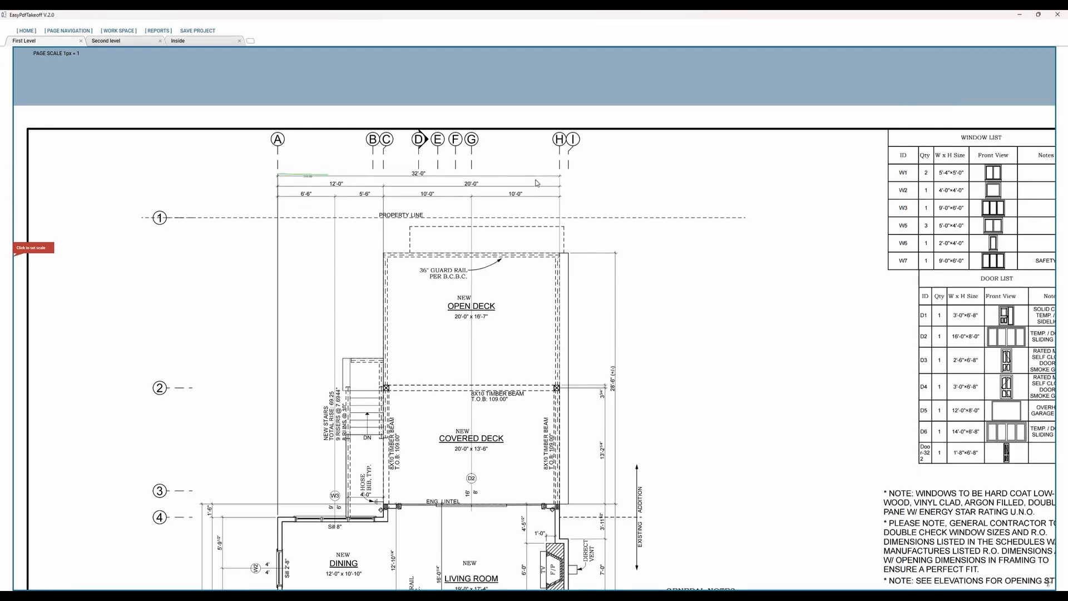
pyautogui.click(560, 177)
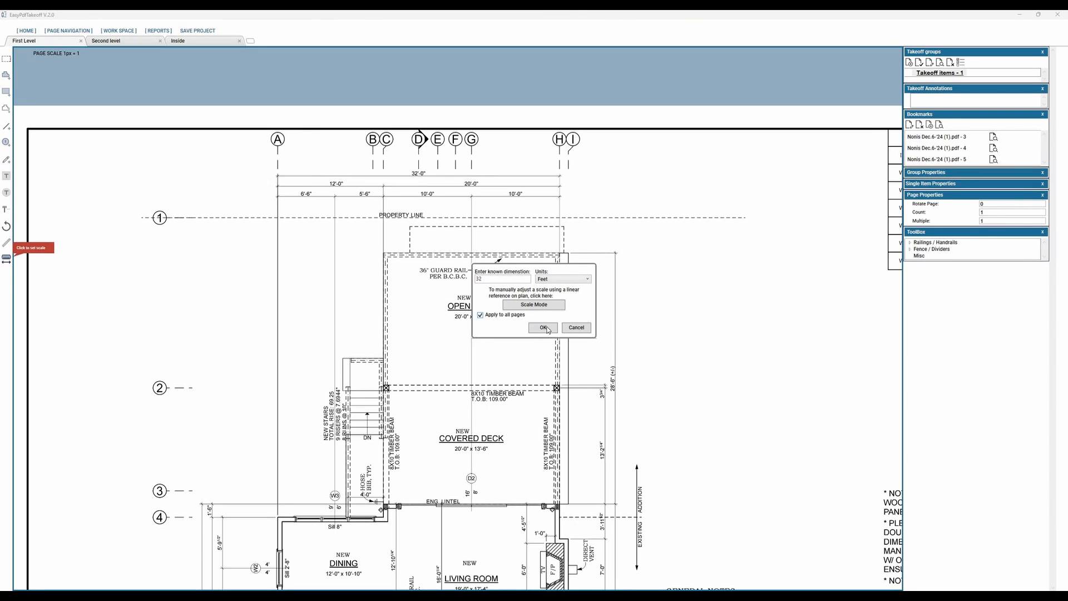
pyautogui.press('Return')
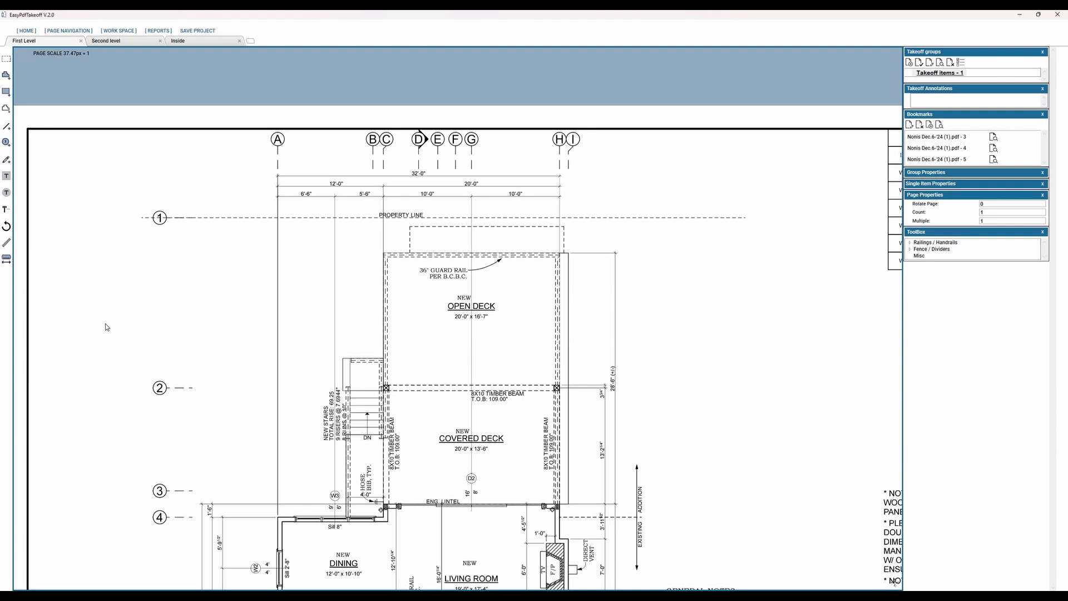
# Step: Measure the overall width dimension between grids A and H to check the scale
pyautogui.click(7, 244)
pyautogui.click(560, 175)
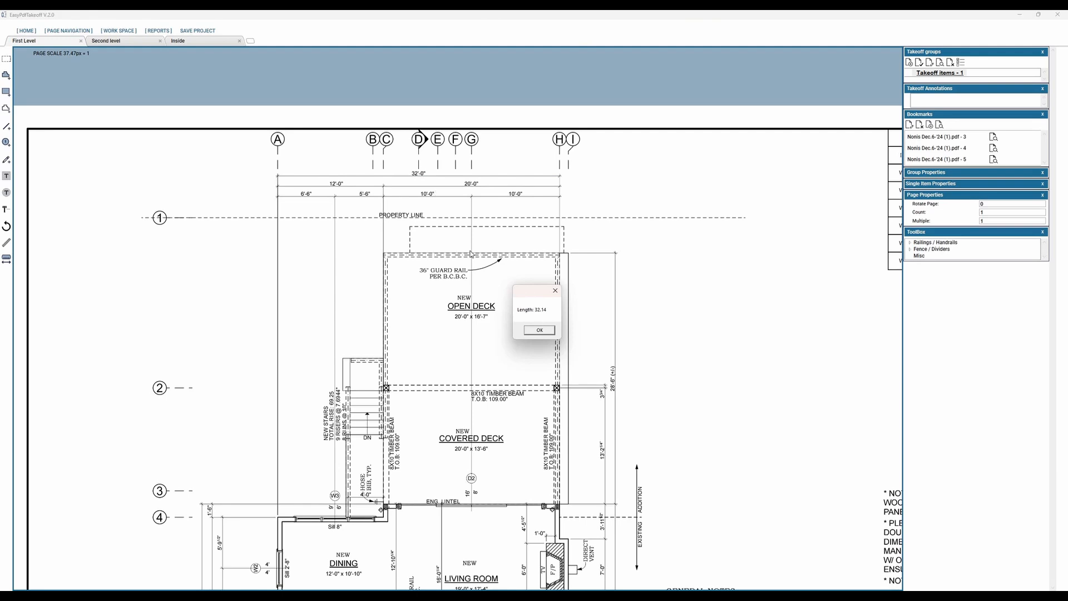
pyautogui.click(550, 333)
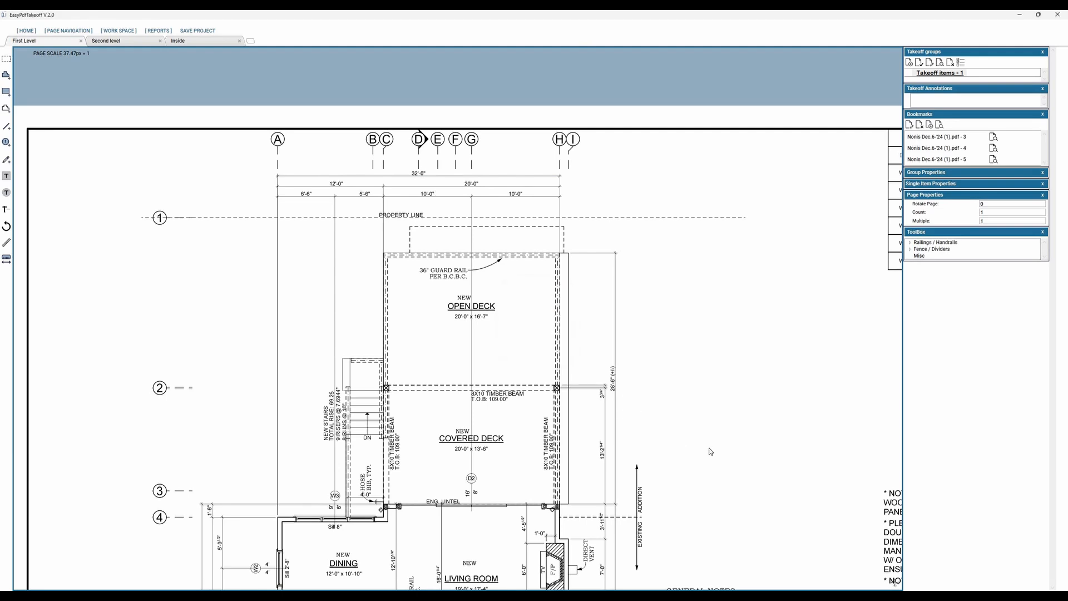
# Step: View the first bookmarked page with the exterior perspectives in its own window, enlarge it, move it aside and close it
pyautogui.scroll(-1, 547, 345)
pyautogui.moveTo(535, 404); pyautogui.dragTo(395, 319)
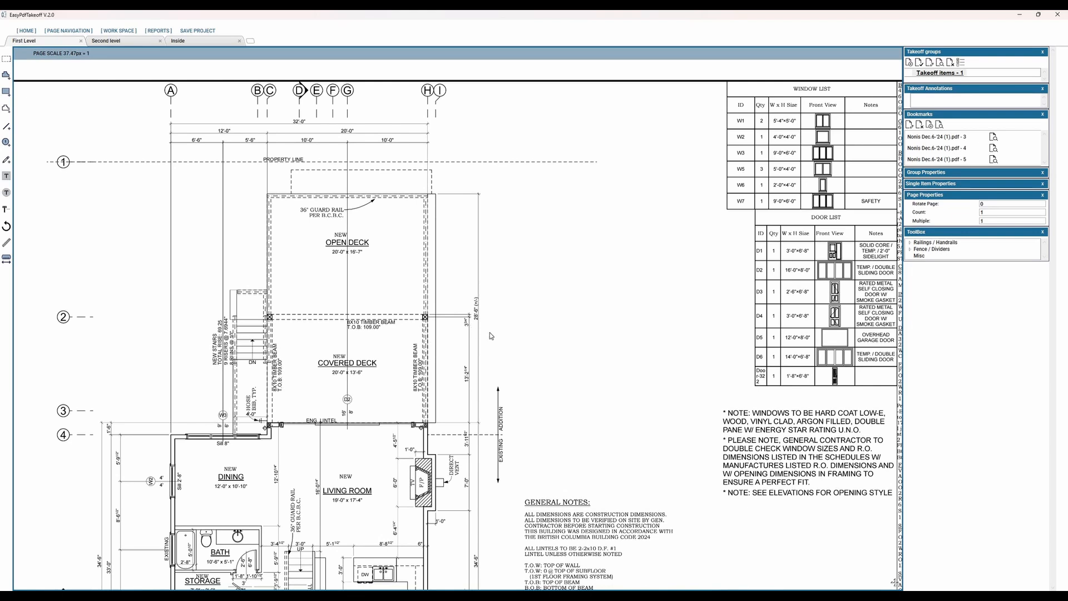
pyautogui.moveTo(458, 322); pyautogui.dragTo(526, 328)
pyautogui.moveTo(571, 422); pyautogui.dragTo(408, 415)
pyautogui.scroll(-1, 408, 418)
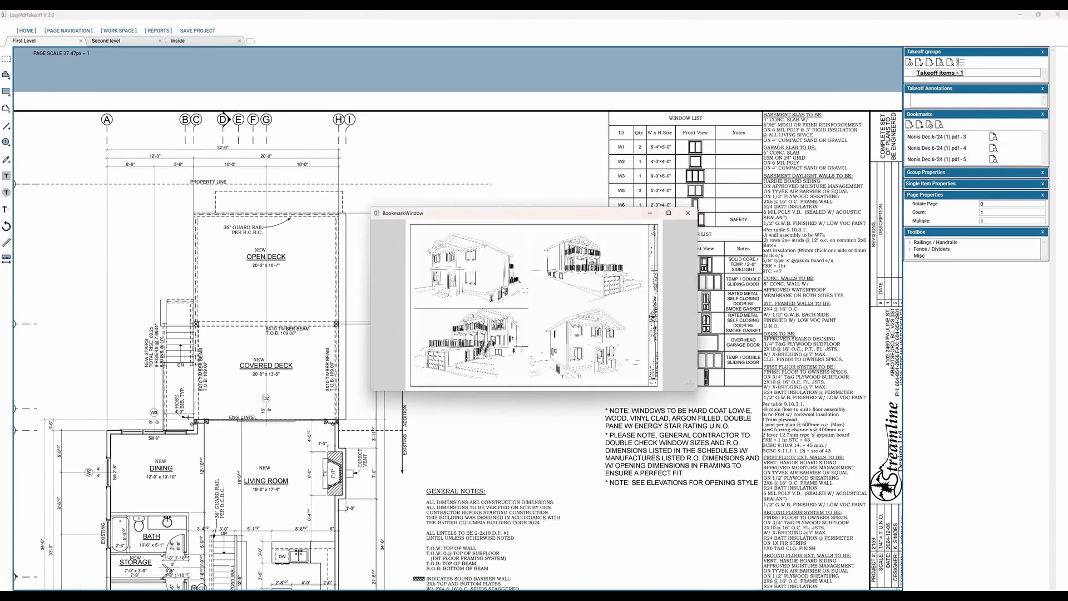
pyautogui.moveTo(540, 213); pyautogui.dragTo(496, 178)
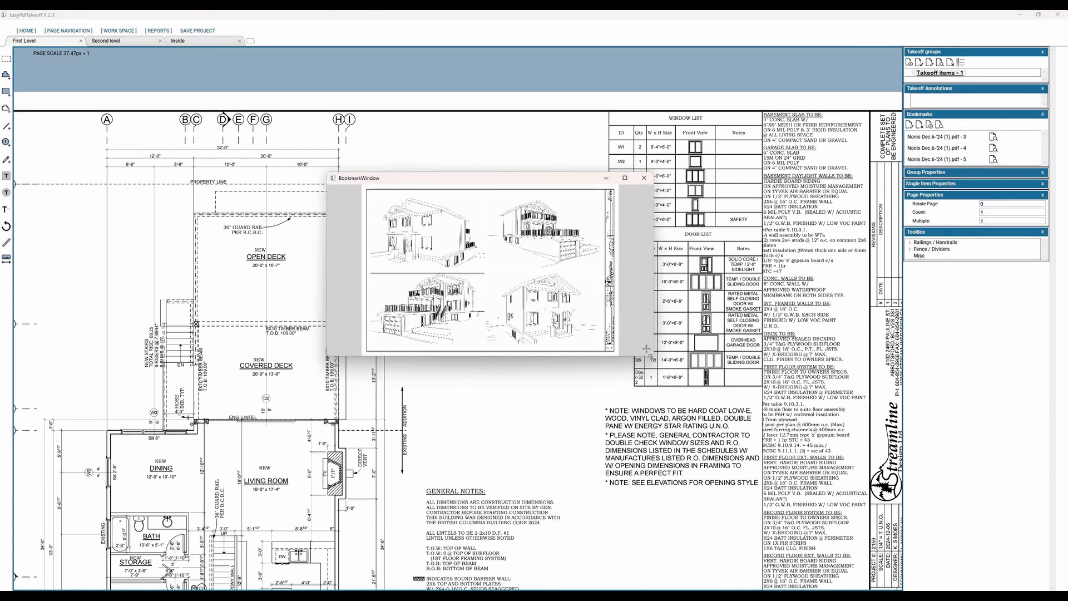
pyautogui.moveTo(647, 349); pyautogui.dragTo(778, 530)
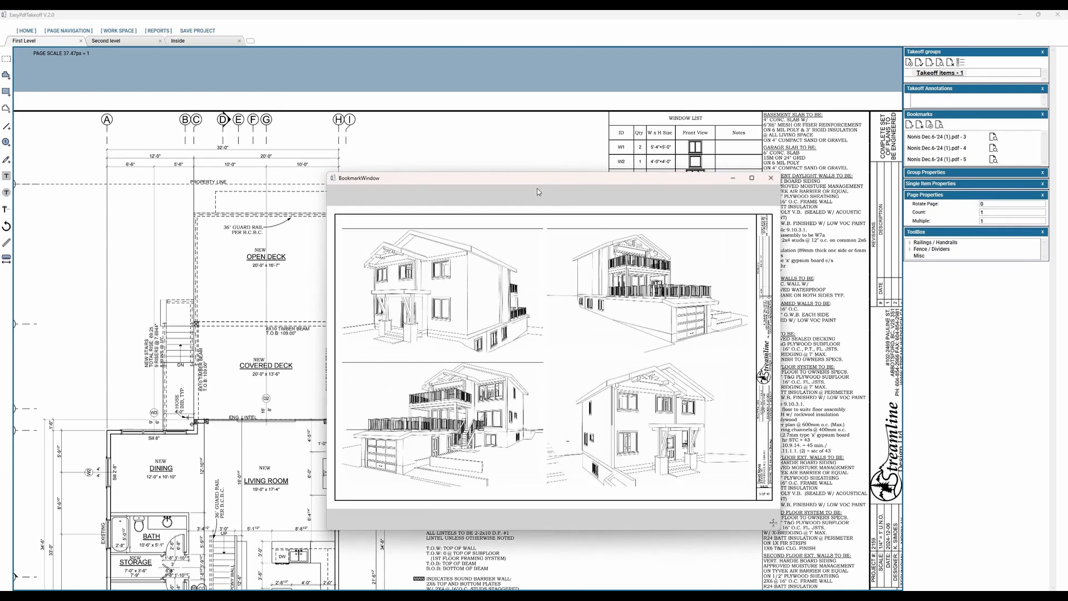
pyautogui.moveTo(538, 192); pyautogui.dragTo(521, 135)
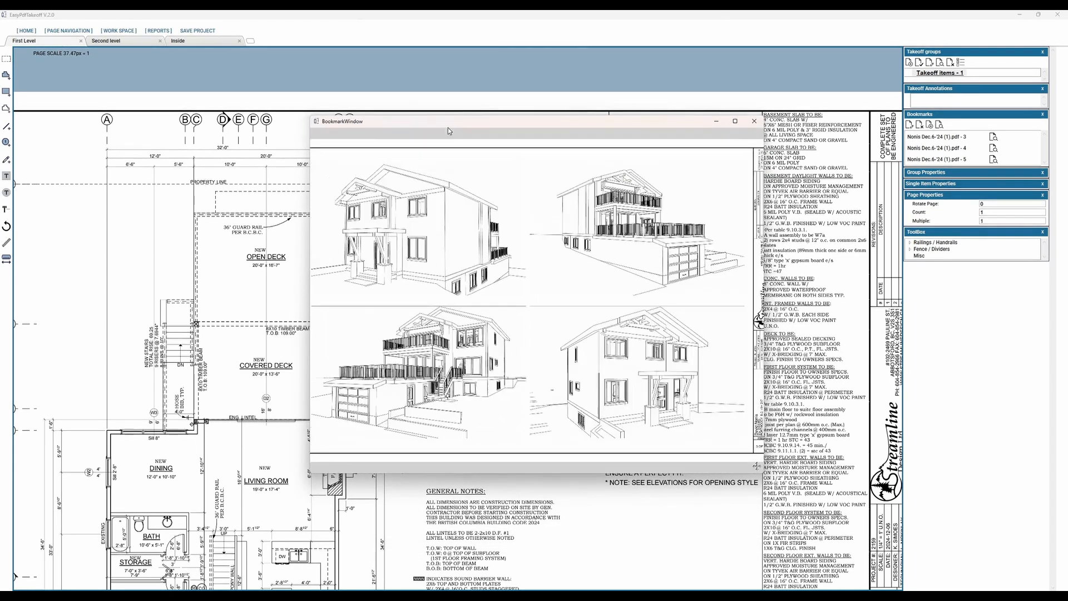
pyautogui.scroll(-1, 448, 128)
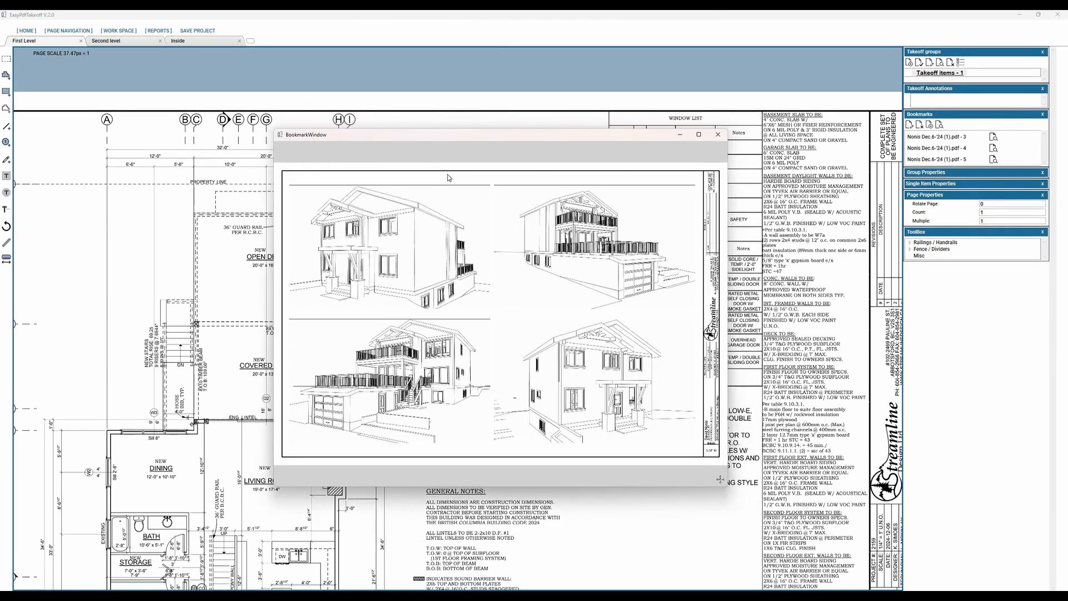
pyautogui.moveTo(418, 134); pyautogui.dragTo(1, 32)
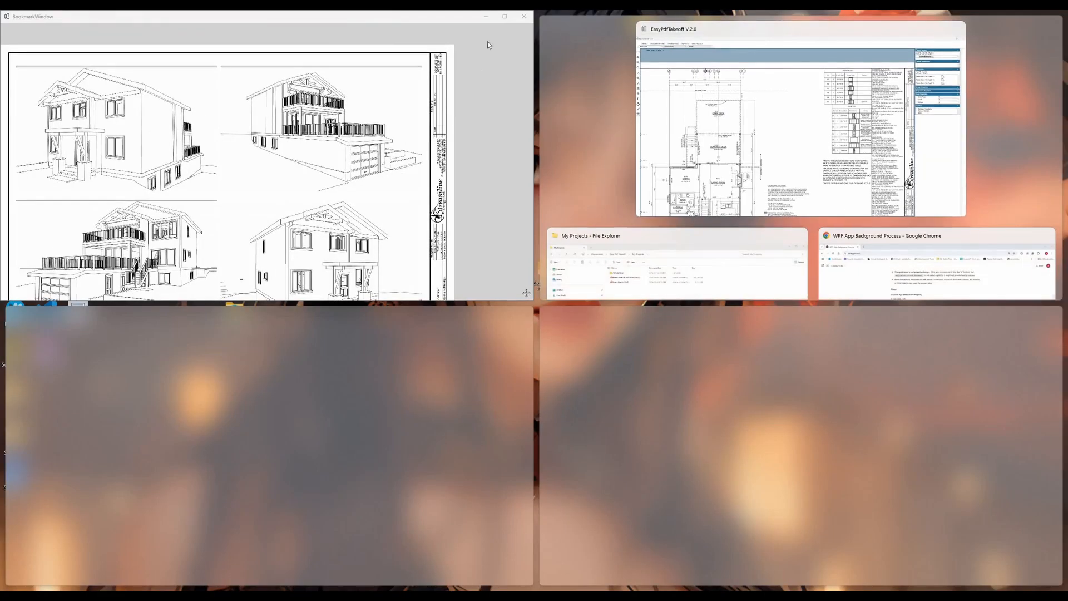
pyautogui.click(523, 16)
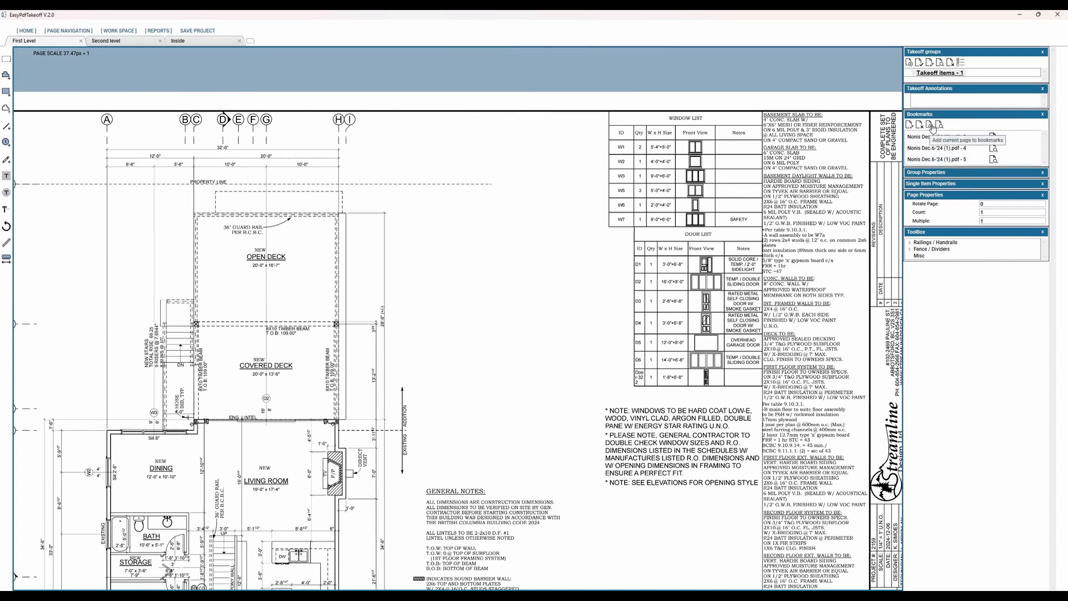
# Step: Add the First Level page to the bookmarks and view all bookmarked pages together in one enlarged window
pyautogui.click(932, 128)
pyautogui.click(939, 127)
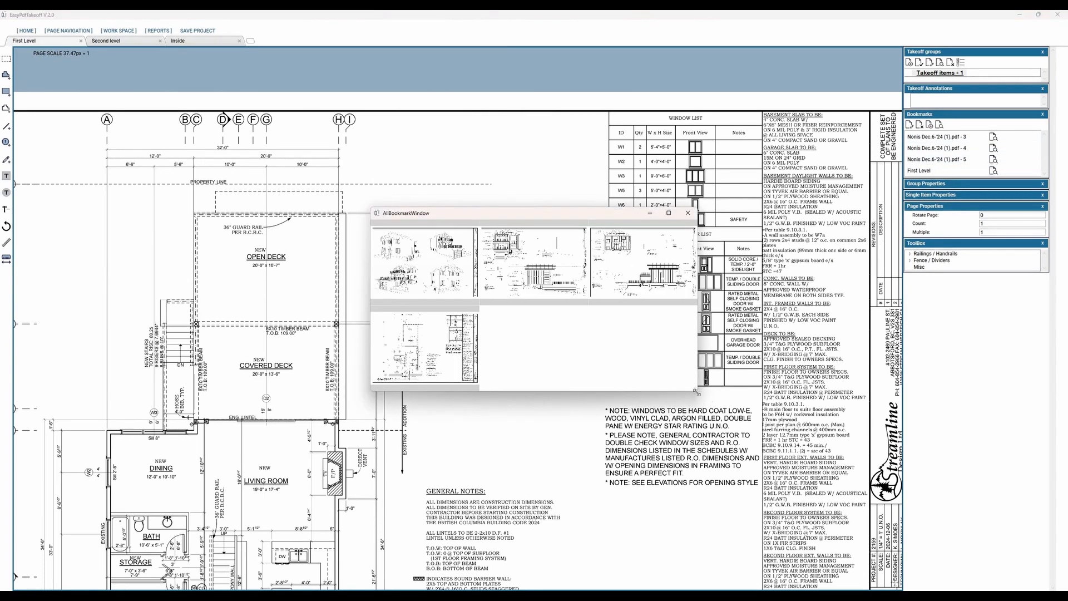
pyautogui.moveTo(696, 390); pyautogui.dragTo(806, 558)
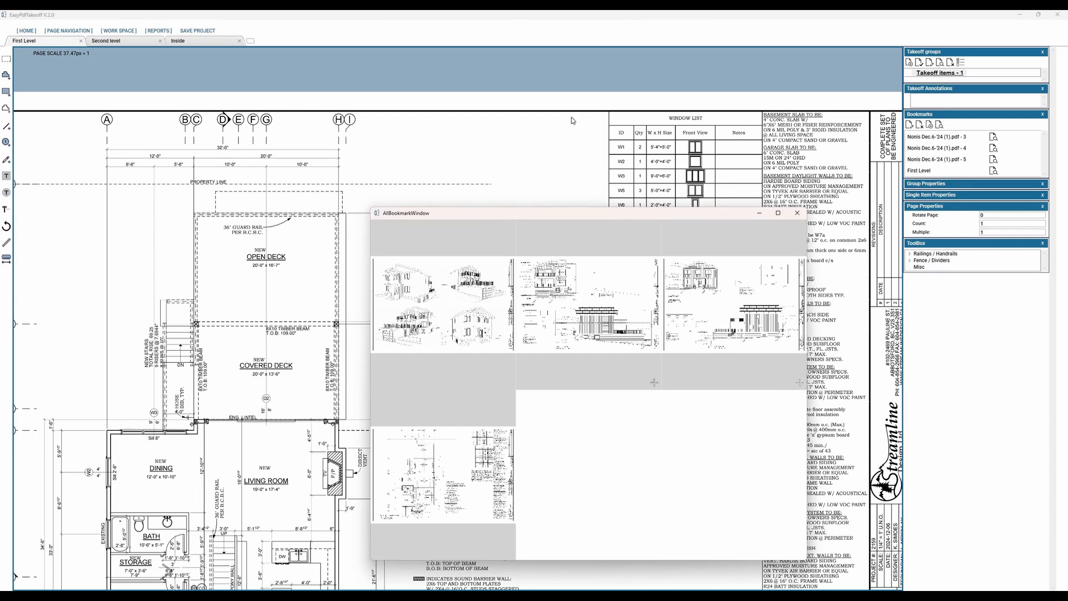
pyautogui.moveTo(612, 214); pyautogui.dragTo(571, 115)
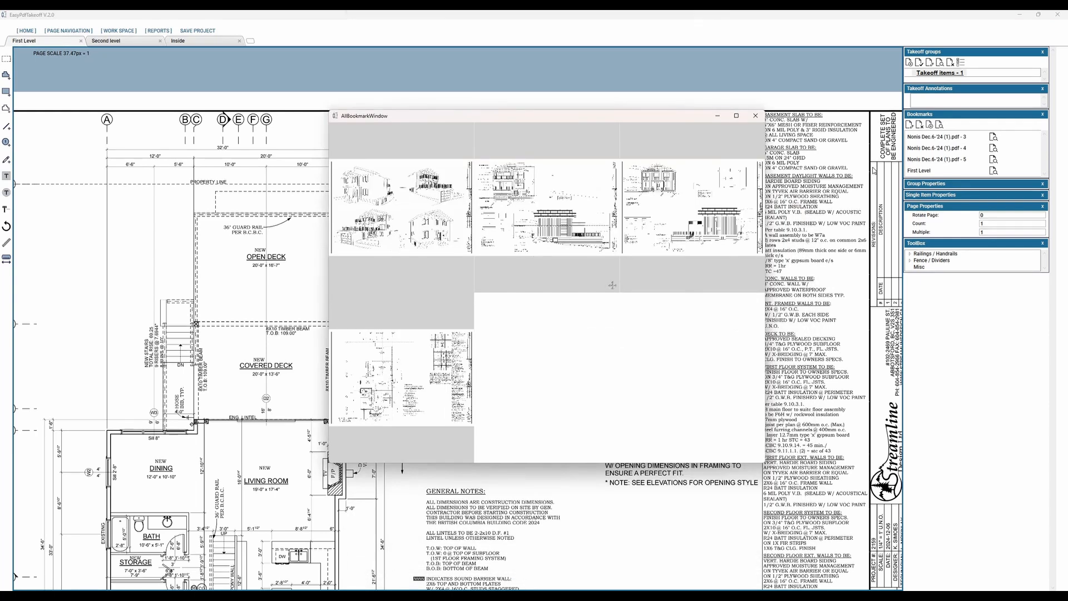
pyautogui.click(756, 115)
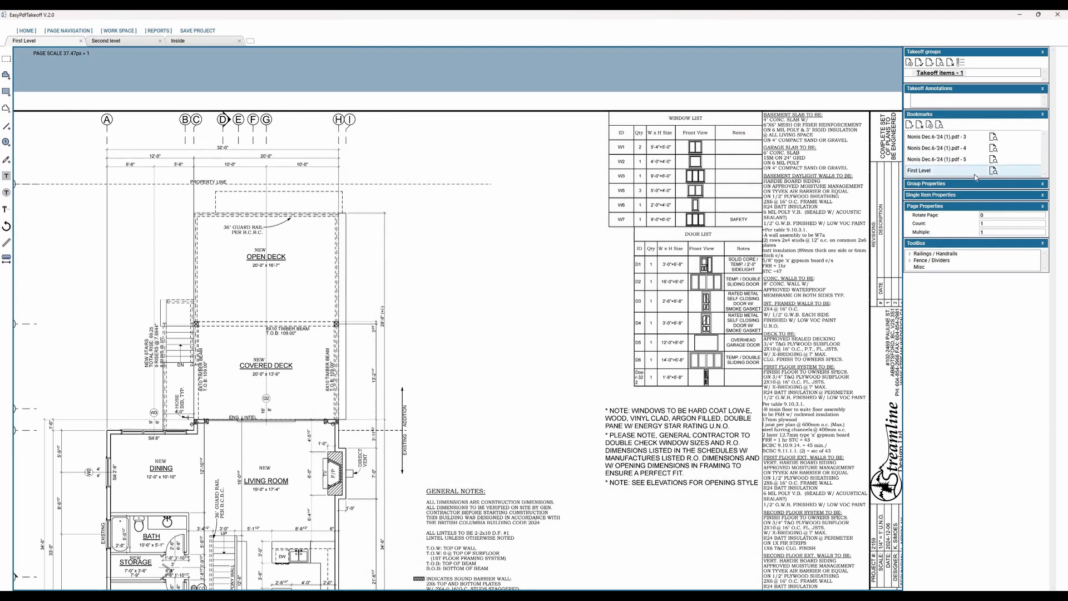
# Step: Remove the First Level bookmark and look over the remaining bookmarked pages together
pyautogui.click(919, 124)
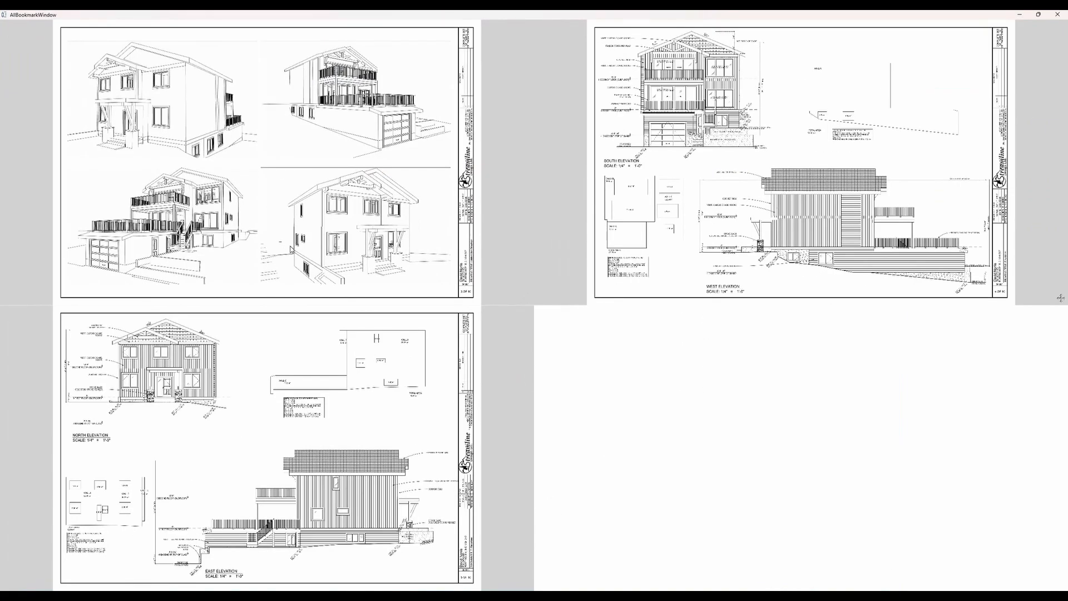
pyautogui.scroll(1, 315, 182)
pyautogui.scroll(-2, 310, 195)
pyautogui.moveTo(330, 256); pyautogui.dragTo(426, 336, button='middle')
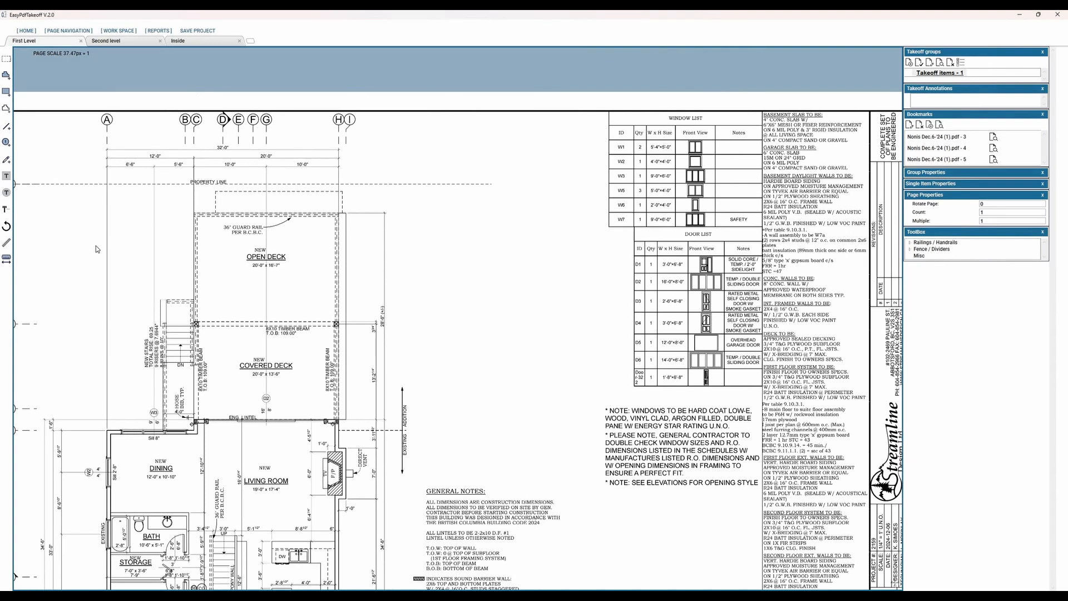
# Step: Create a line takeoff item named House Wall
pyautogui.moveTo(127, 240); pyautogui.dragTo(147, 276, button='middle')
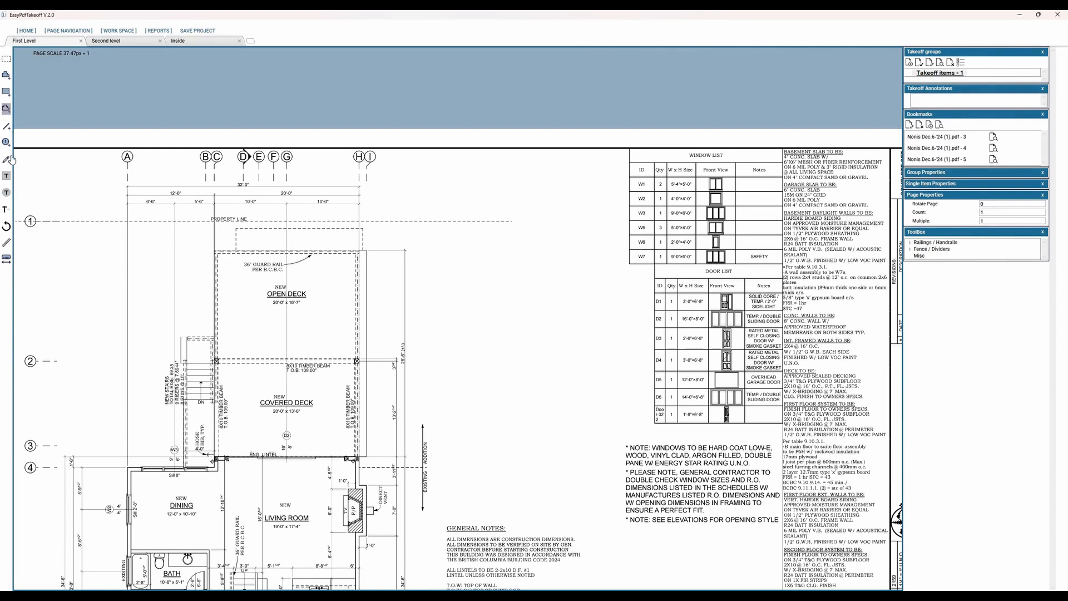
pyautogui.click(9, 127)
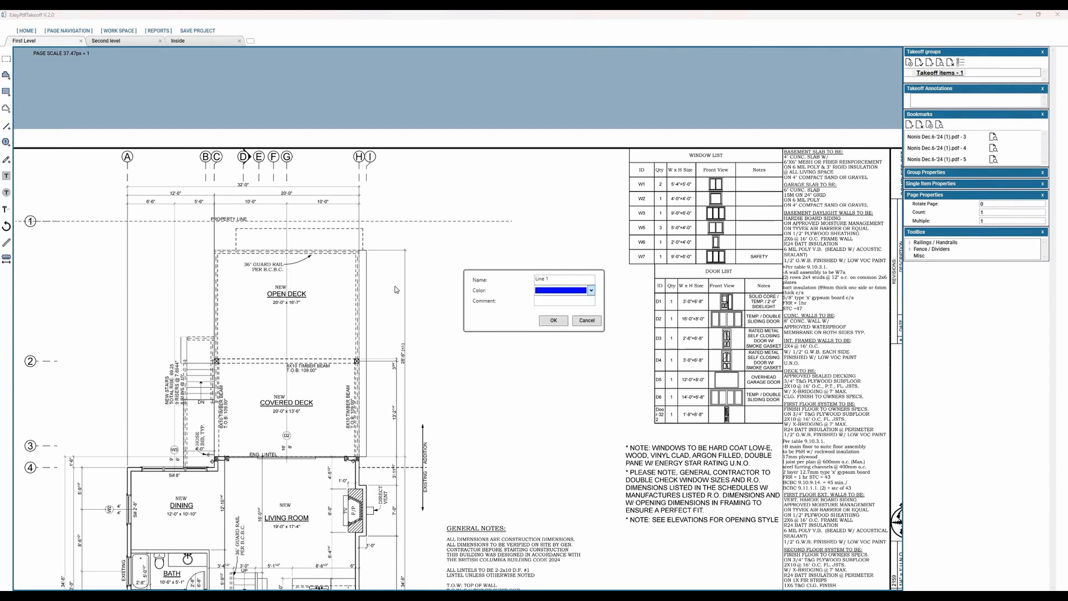
pyautogui.moveTo(562, 280); pyautogui.dragTo(243, 367)
pyautogui.write('House s')
pyautogui.click(546, 321)
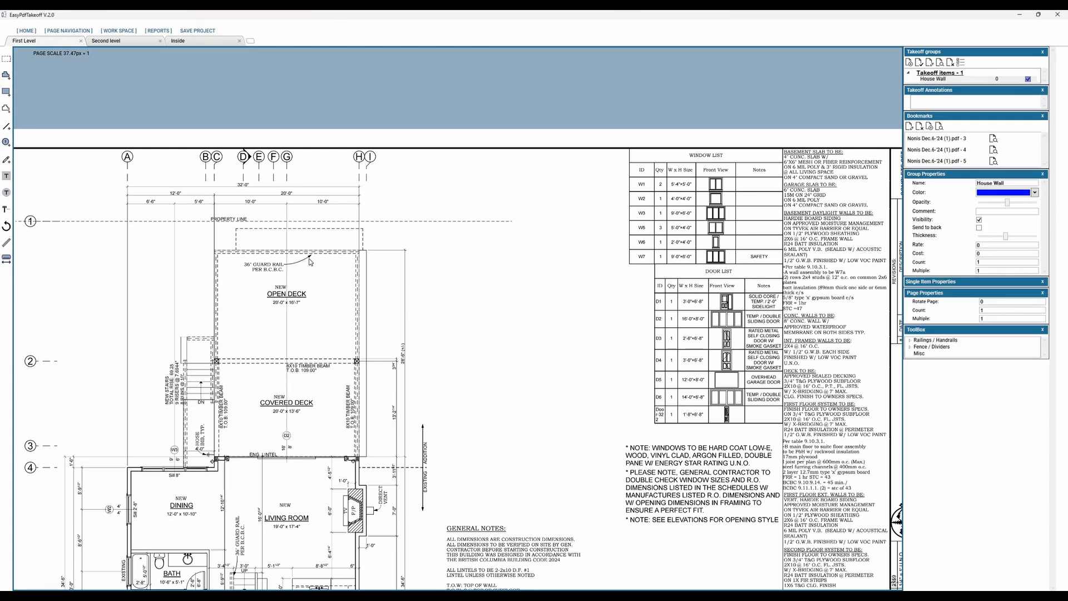
# Step: Draw House Wall lines about 21.5 ft along the open deck's upper edge and about 28 ft down the right side of both decks
pyautogui.click(356, 252)
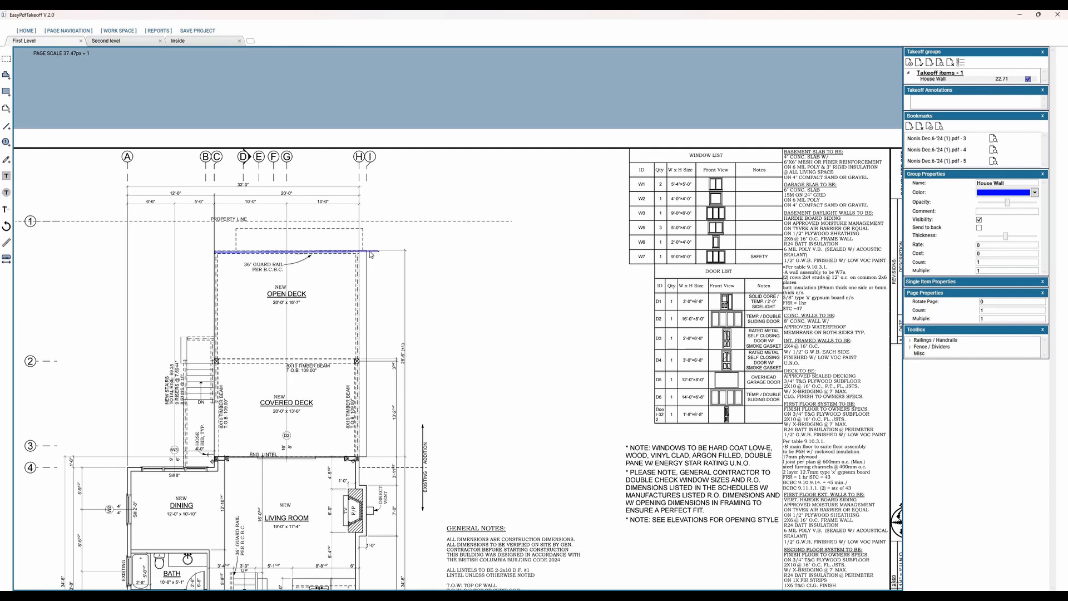
pyautogui.click(368, 253)
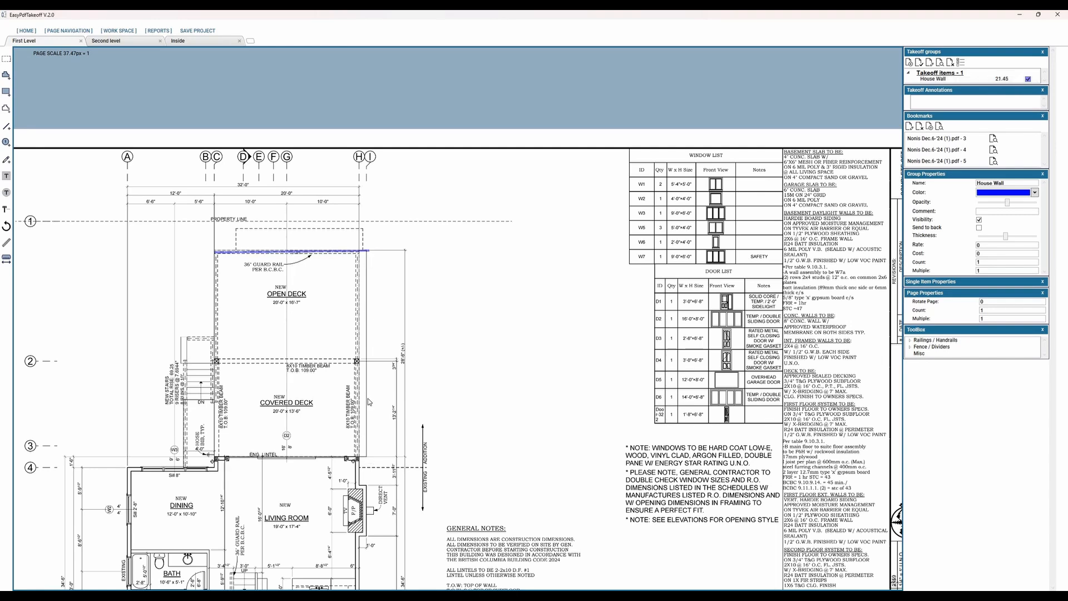
pyautogui.click(366, 456)
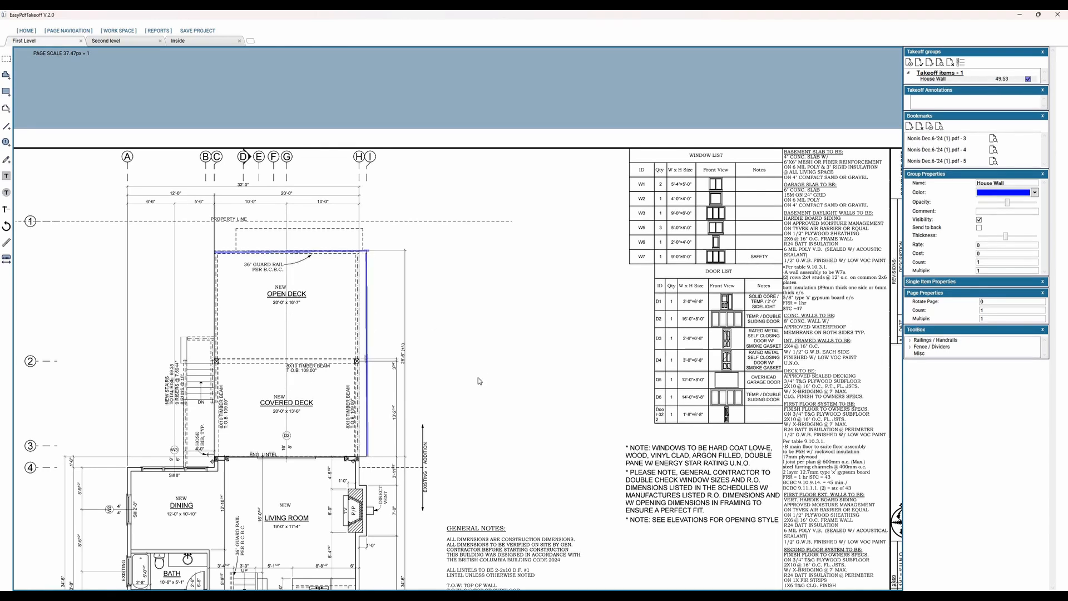
# Step: Add two more horizontal House Wall lines between the open deck's upper edge and the property line
pyautogui.click(1002, 79)
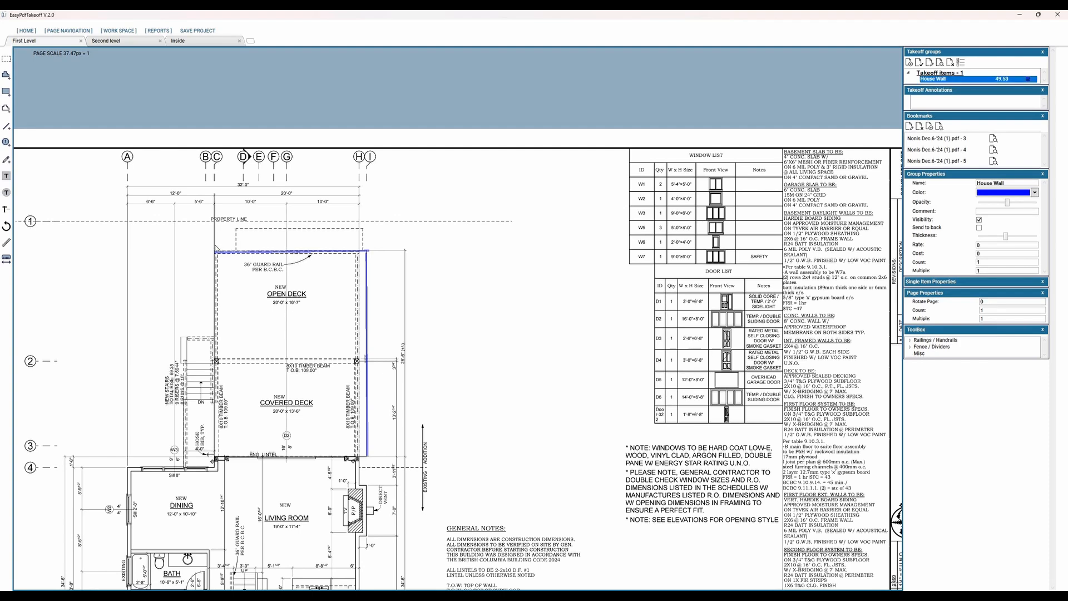
pyautogui.click(364, 243)
pyautogui.click(364, 229)
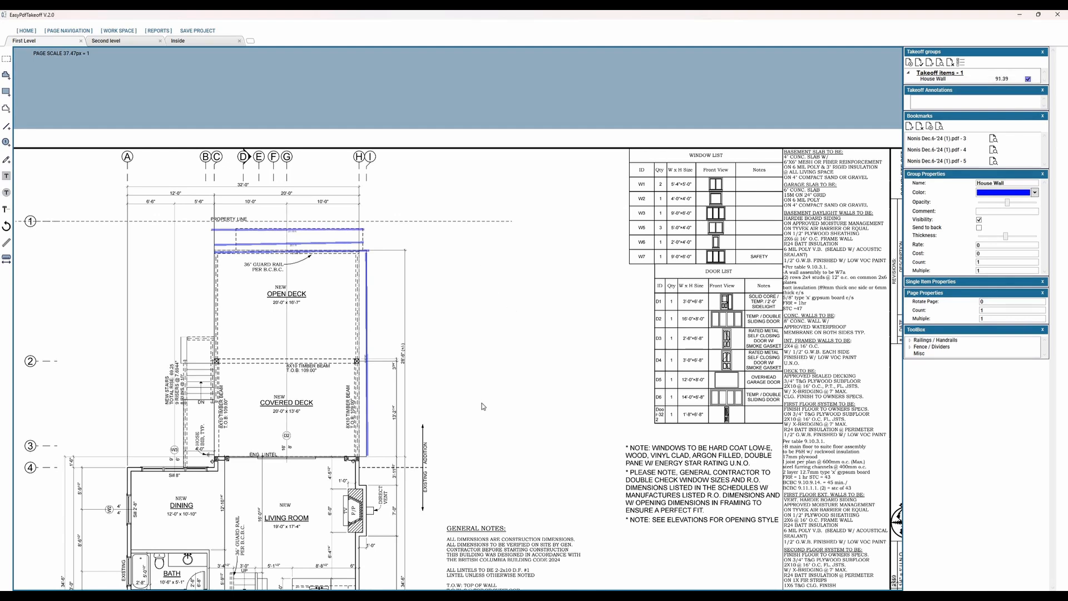
# Step: Add a second takeoff group to the project
pyautogui.moveTo(454, 330); pyautogui.dragTo(496, 225, button='middle')
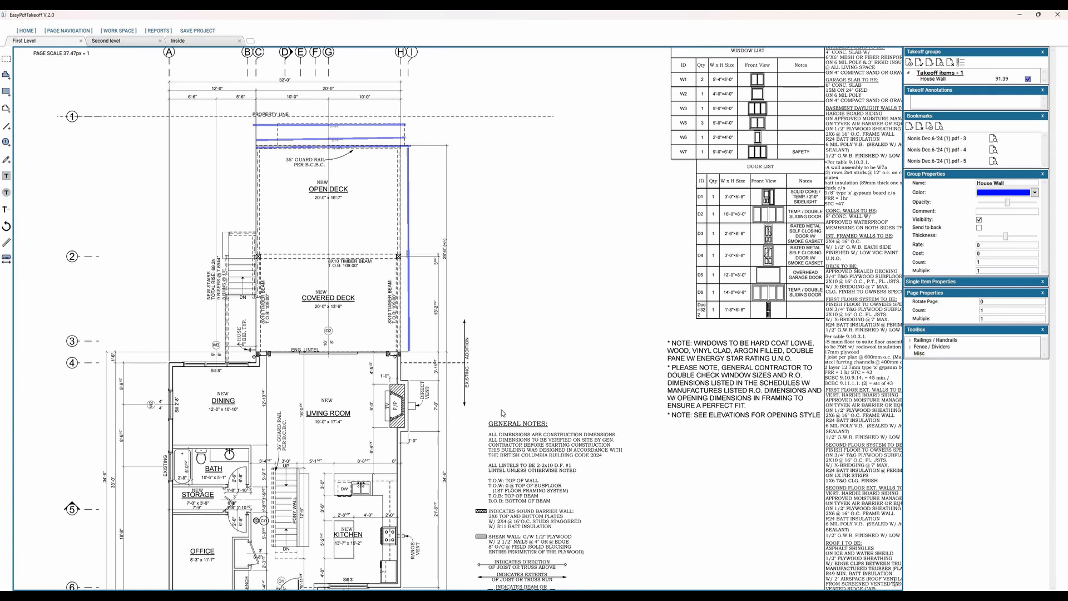
pyautogui.scroll(-2, 487, 404)
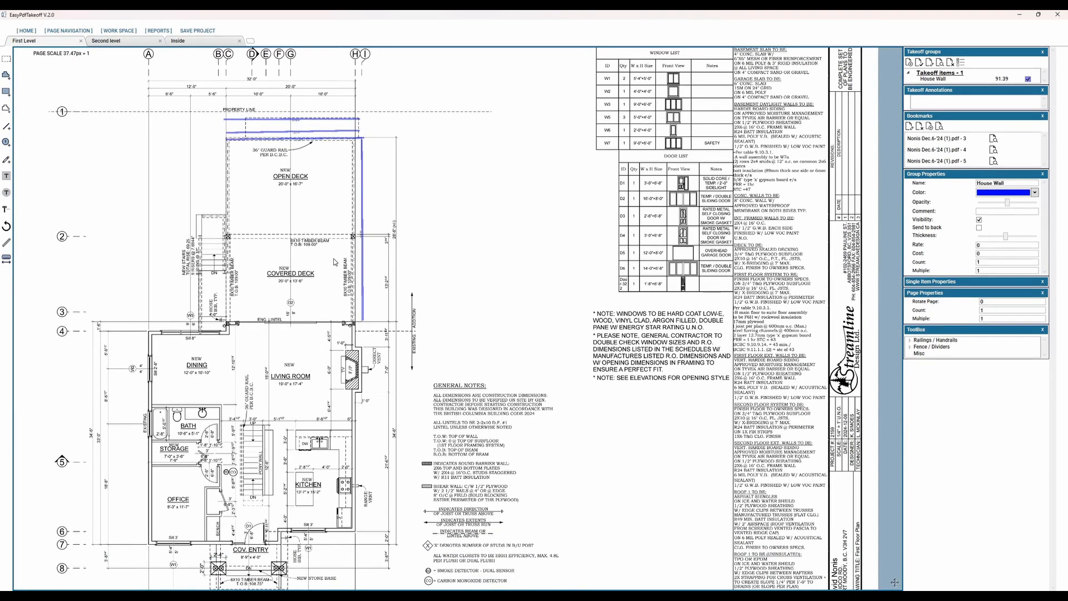
pyautogui.moveTo(333, 259); pyautogui.dragTo(347, 329)
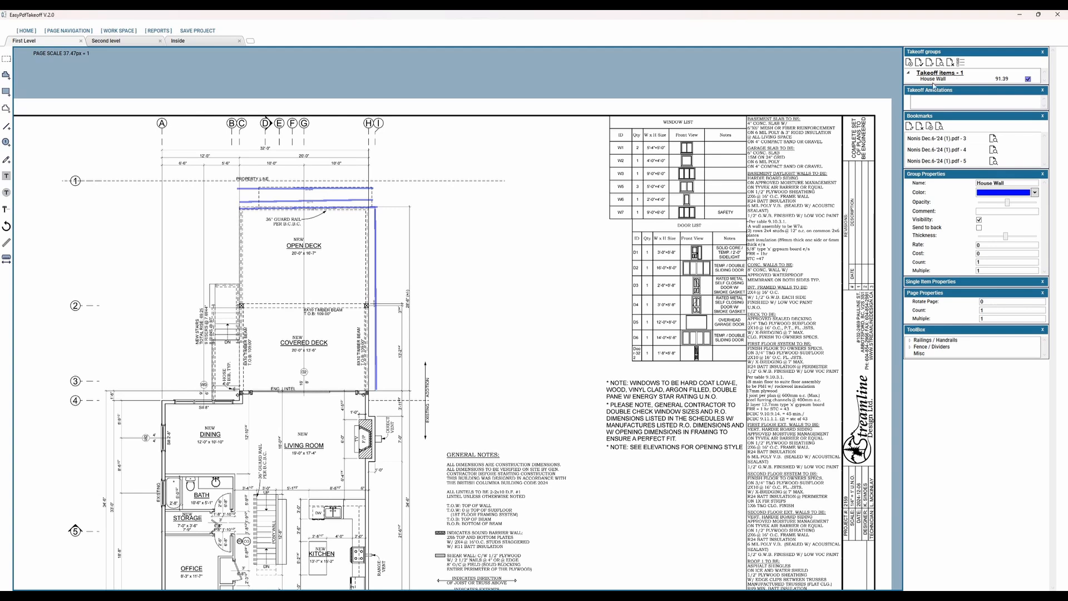
pyautogui.click(910, 62)
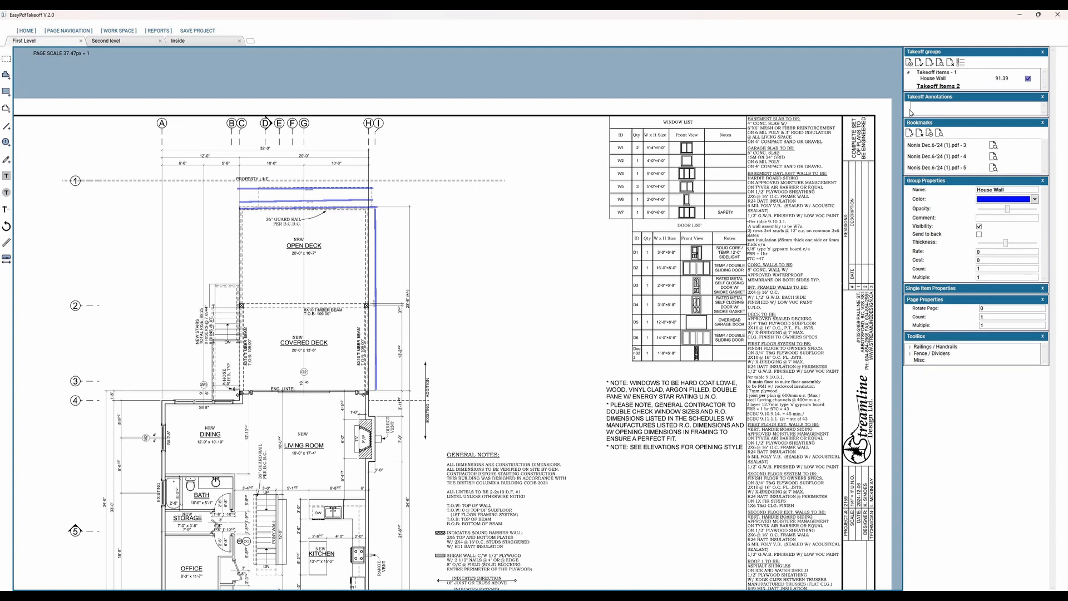
# Step: Rename the second takeoff group as Build 1
pyautogui.click(938, 85)
pyautogui.rightClick(937, 85)
pyautogui.click(929, 79)
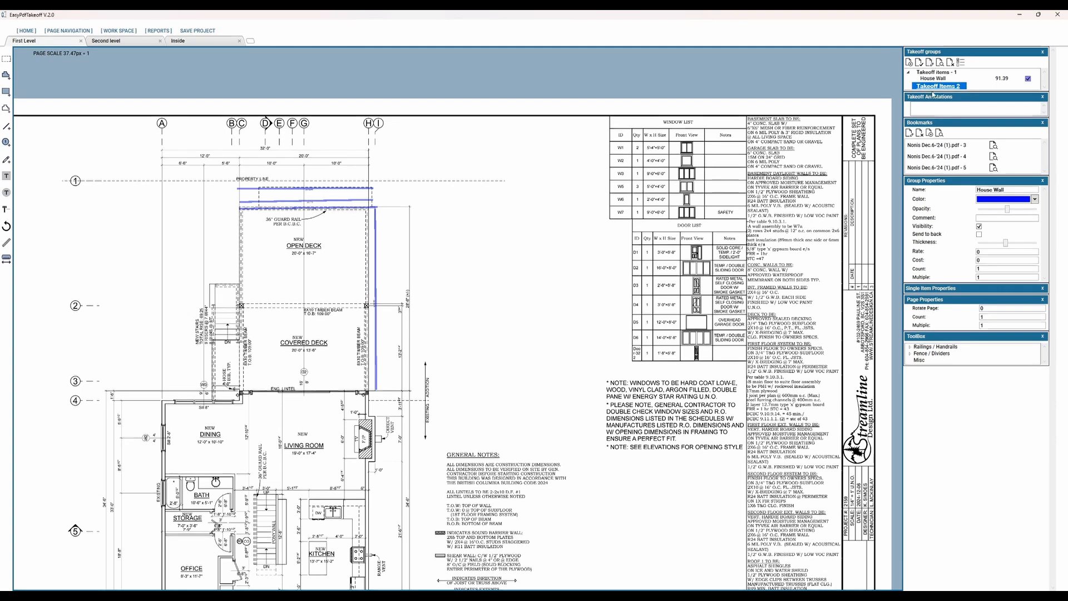
pyautogui.click(931, 65)
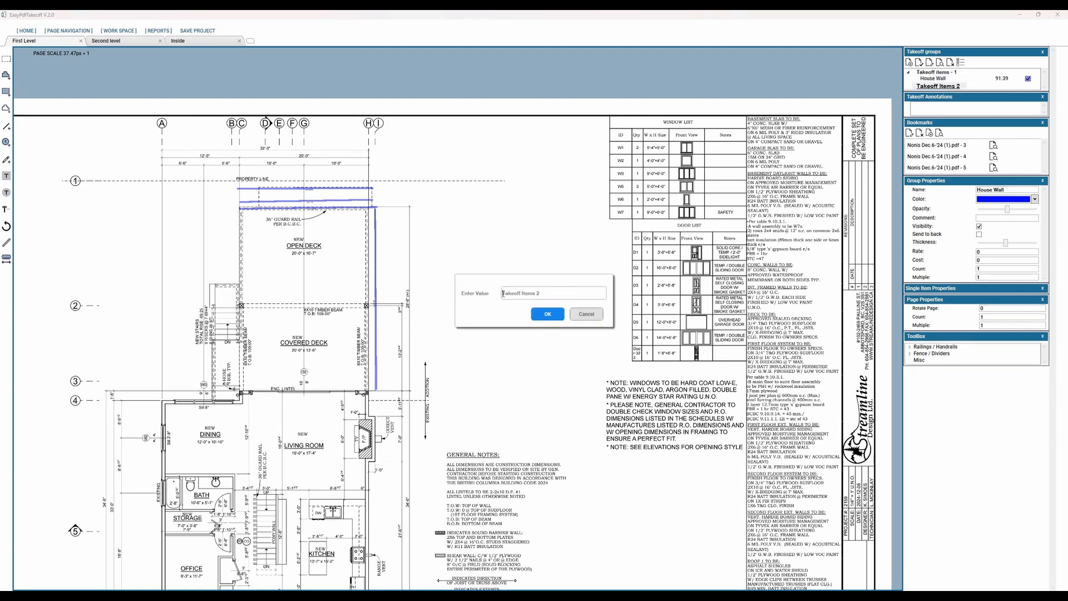
pyautogui.hotkey('shift', 'Right')
pyautogui.hotkey('shift', 'Right')
pyautogui.hotkey('shift', 'Right')
pyautogui.hotkey('shift', 'Right')
pyautogui.hotkey('shift', 'Right')
pyautogui.hotkey('shift', 'Right')
pyautogui.hotkey('shift', 'Right')
pyautogui.hotkey('shift', 'Right')
pyautogui.hotkey('shift', 'Right')
pyautogui.hotkey('shift', 'Right')
pyautogui.hotkey('shift', 'Right')
pyautogui.hotkey('shift', 'Right')
pyautogui.hotkey('shift', 'Right')
pyautogui.hotkey('shift', 'Right')
pyautogui.hotkey('shift', 'Right')
pyautogui.write('Build')
pyautogui.click(554, 317)
# Step: Rename the first takeoff group, which holds House Wall, as Building 2
pyautogui.click(927, 73)
pyautogui.moveTo(503, 293); pyautogui.dragTo(550, 297)
pyautogui.press('BackSpace')
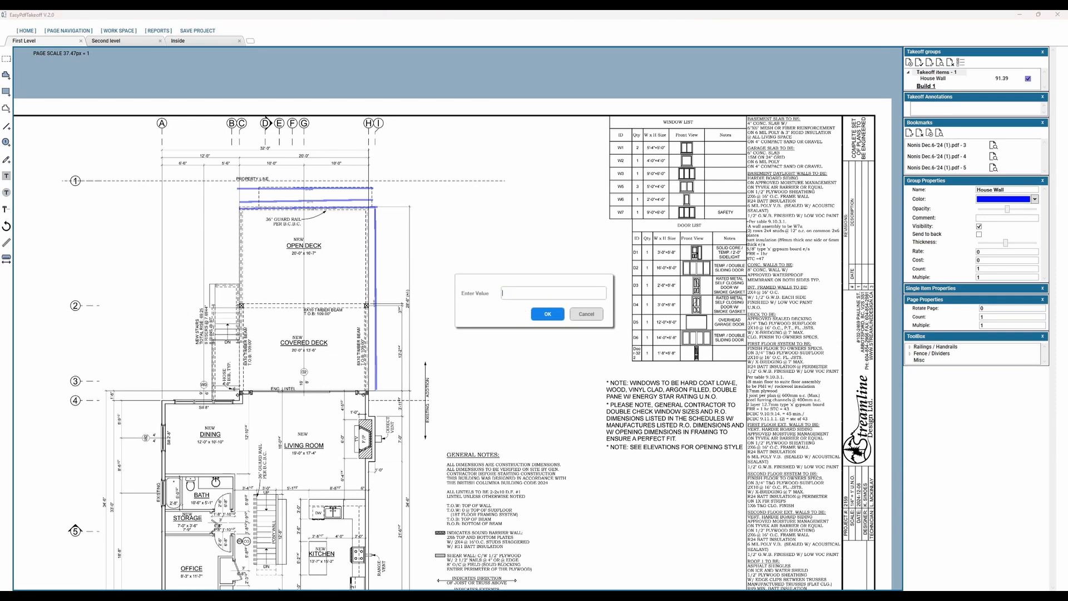
pyautogui.write('Bu')
pyautogui.write('ild 1')
pyautogui.click(550, 315)
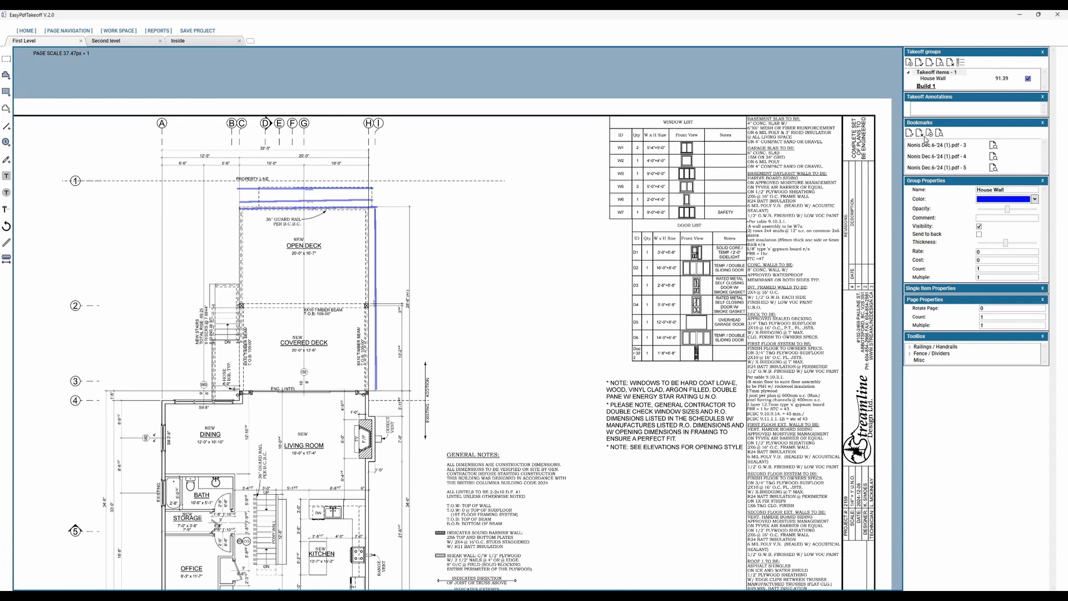
# Step: Make Build 1 the active group, add a Line 1 takeoff, and draw a near-horizontal line about 21 ft long beside the open deck
pyautogui.click(926, 72)
pyautogui.click(921, 65)
pyautogui.click(926, 85)
pyautogui.click(920, 63)
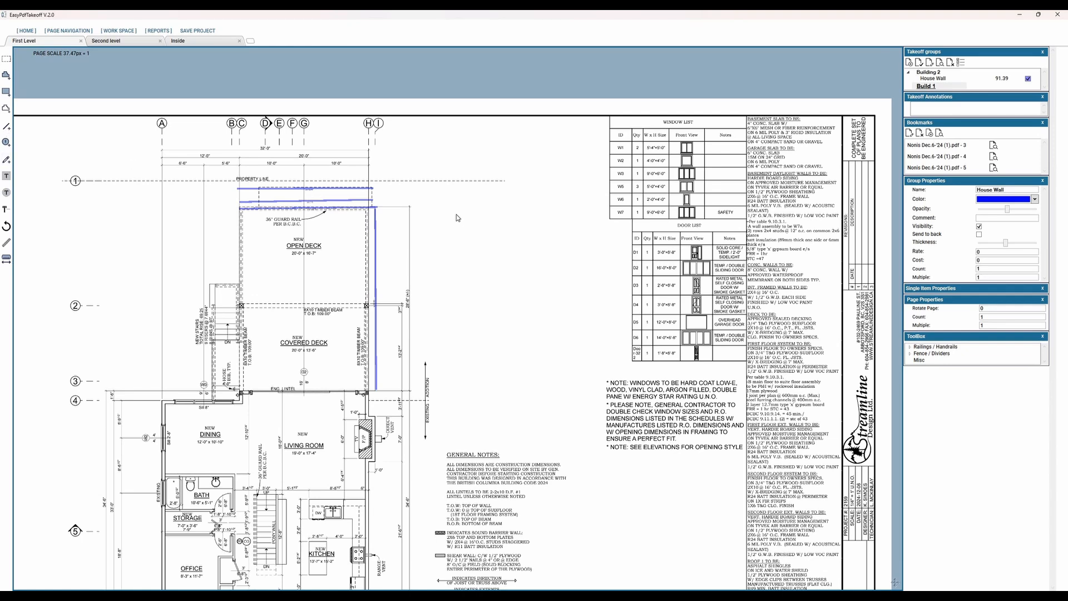
pyautogui.press('l')
pyautogui.press('Return')
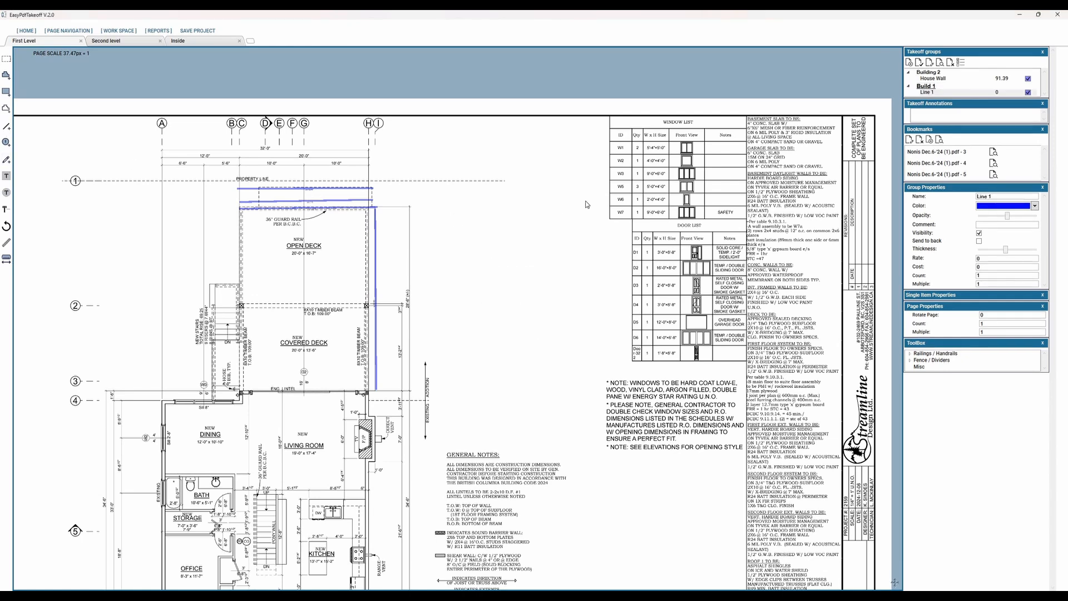
pyautogui.click(585, 201)
pyautogui.click(449, 205)
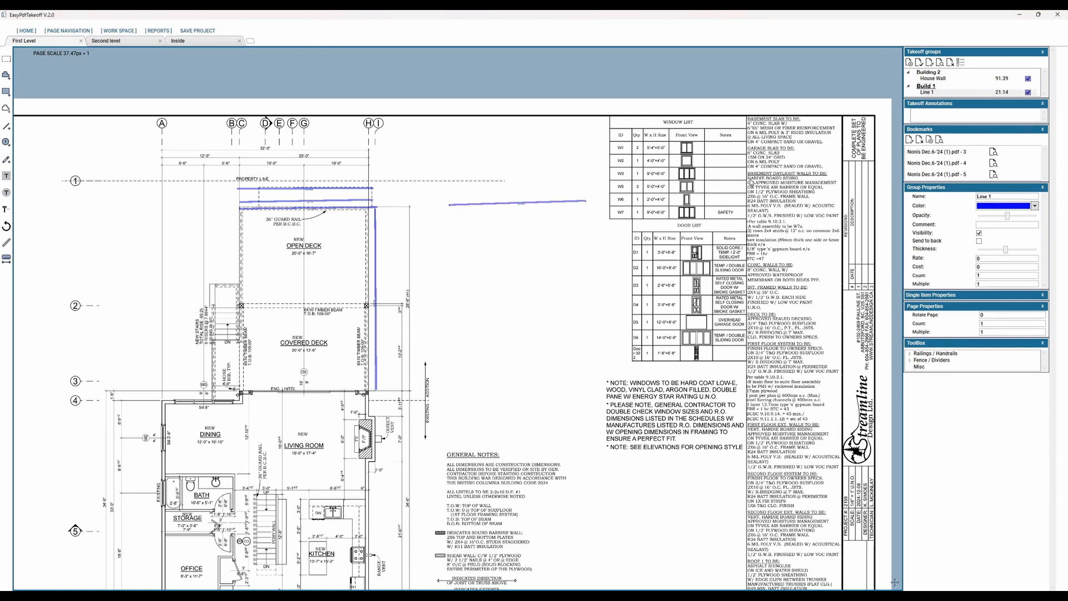
# Step: Add a second horizontal Line 1 segment, about 22 ft long, below the first one
pyautogui.click(932, 92)
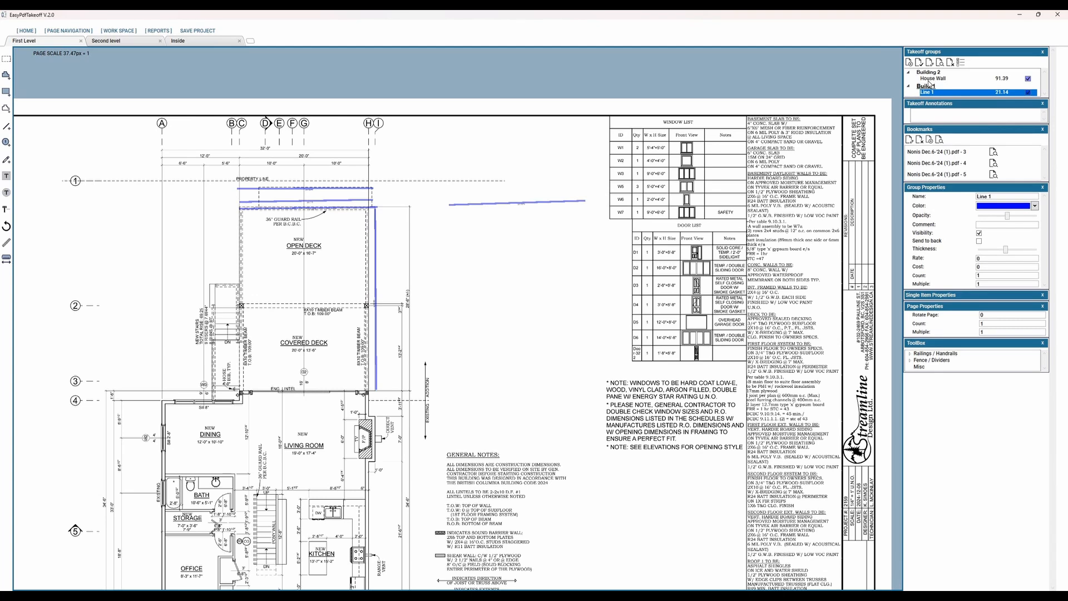
pyautogui.click(435, 240)
pyautogui.click(575, 240)
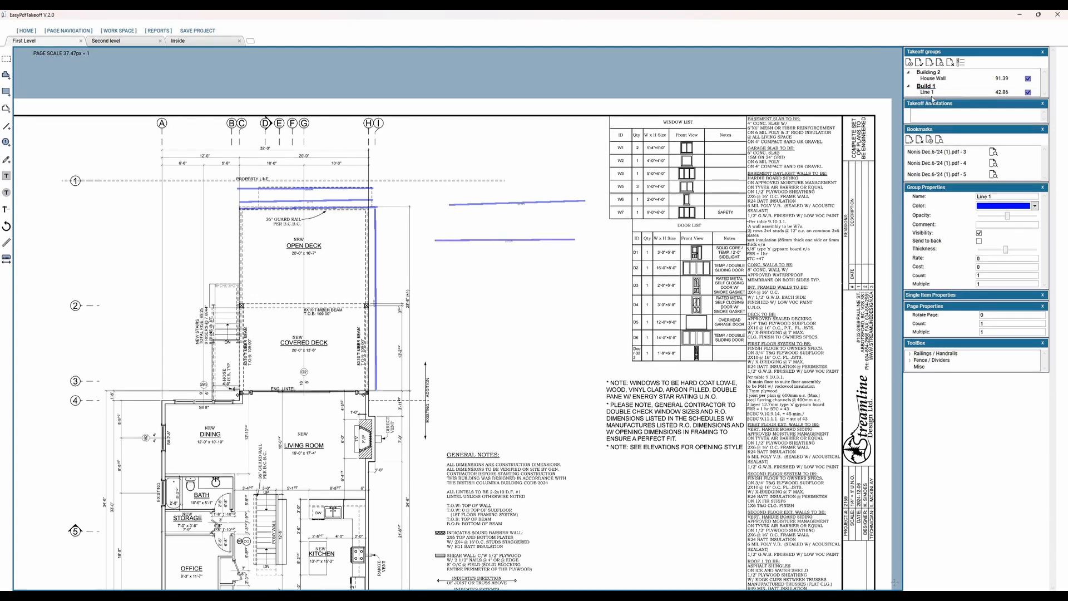
# Step: Make Building 2 the active group and add another House Wall line, about 19.6 ft long, above the two Line 1 segments
pyautogui.click(940, 79)
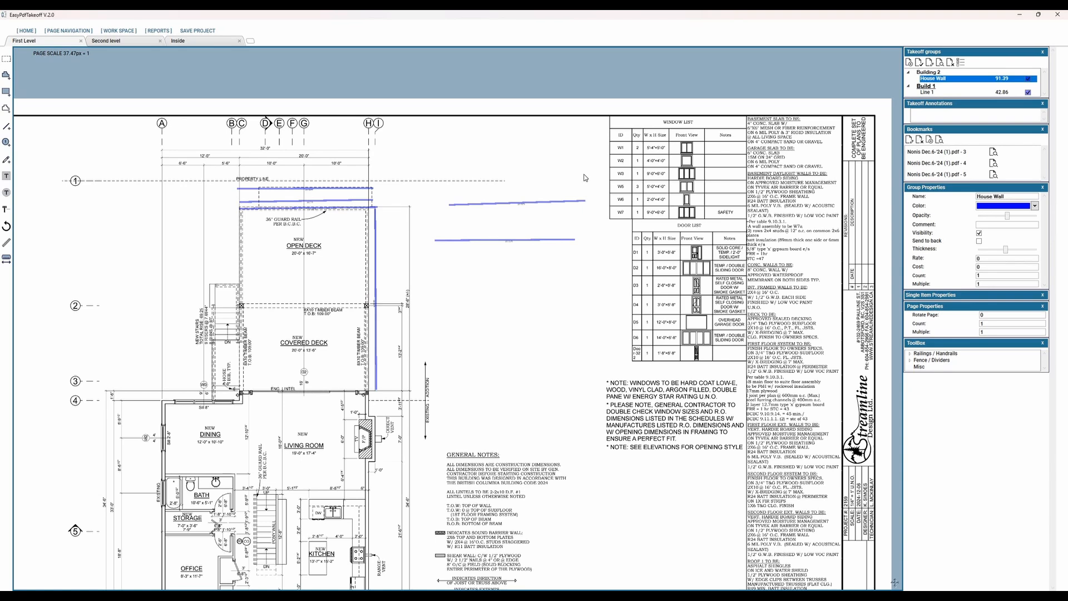
pyautogui.click(925, 72)
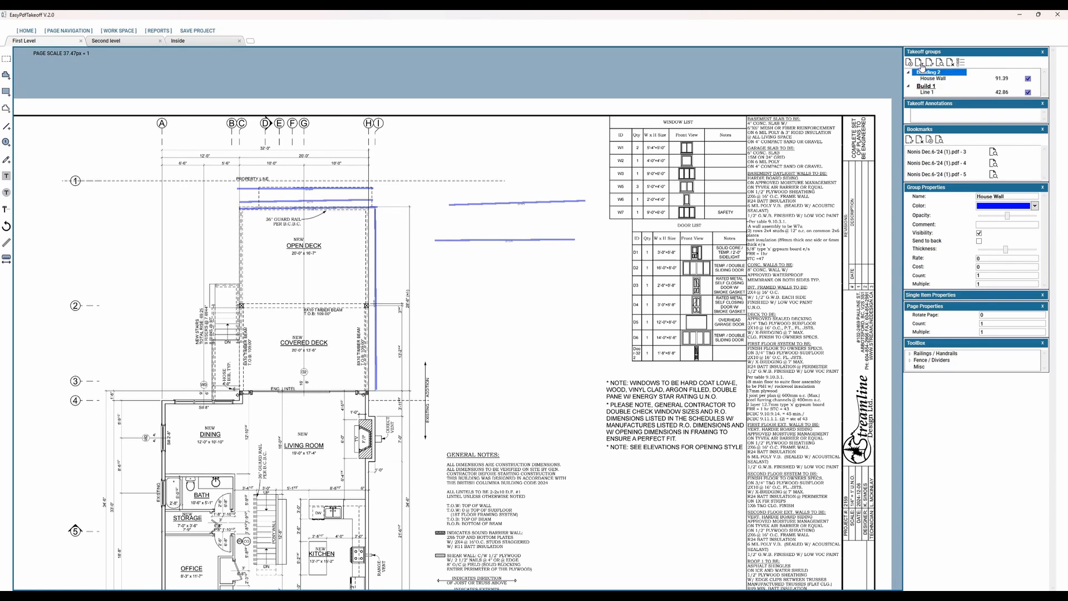
pyautogui.click(566, 169)
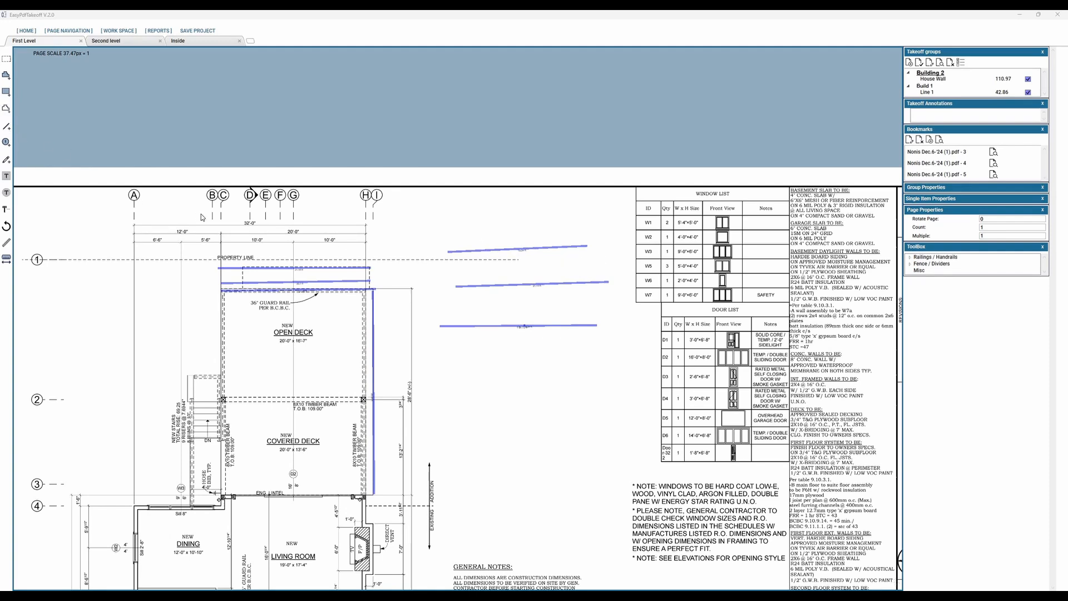
# Step: Add a Perimeter 1 takeoff in Building 2 and trace an open eight-point outline, about 58 ft long, below the Line 1 segments
pyautogui.click(6, 110)
pyautogui.click(554, 324)
pyautogui.click(398, 380)
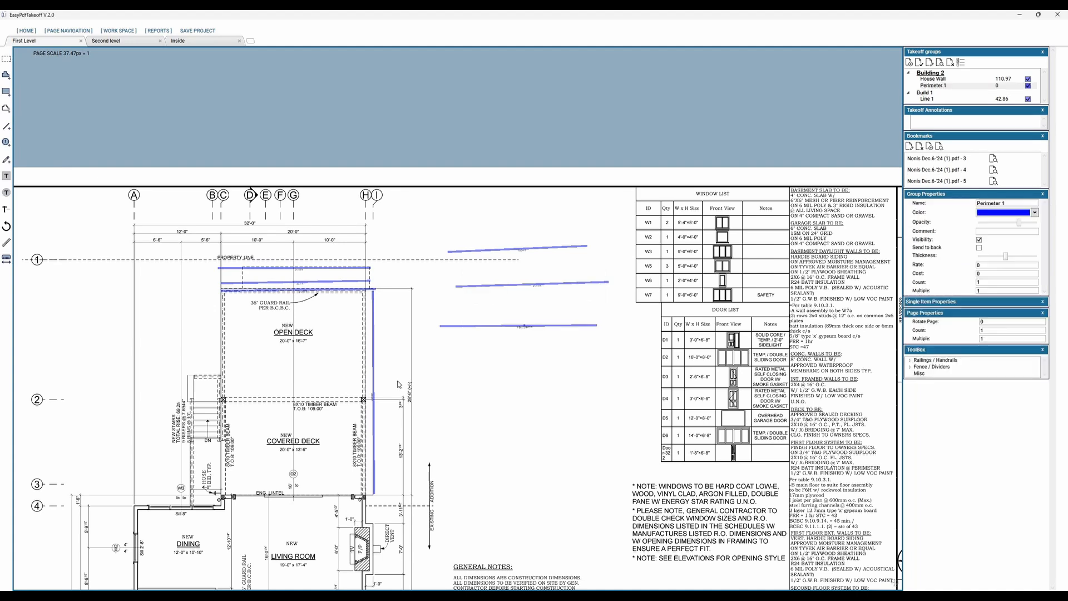
pyautogui.click(444, 383)
pyautogui.click(474, 379)
pyautogui.click(472, 360)
pyautogui.click(556, 357)
pyautogui.click(556, 414)
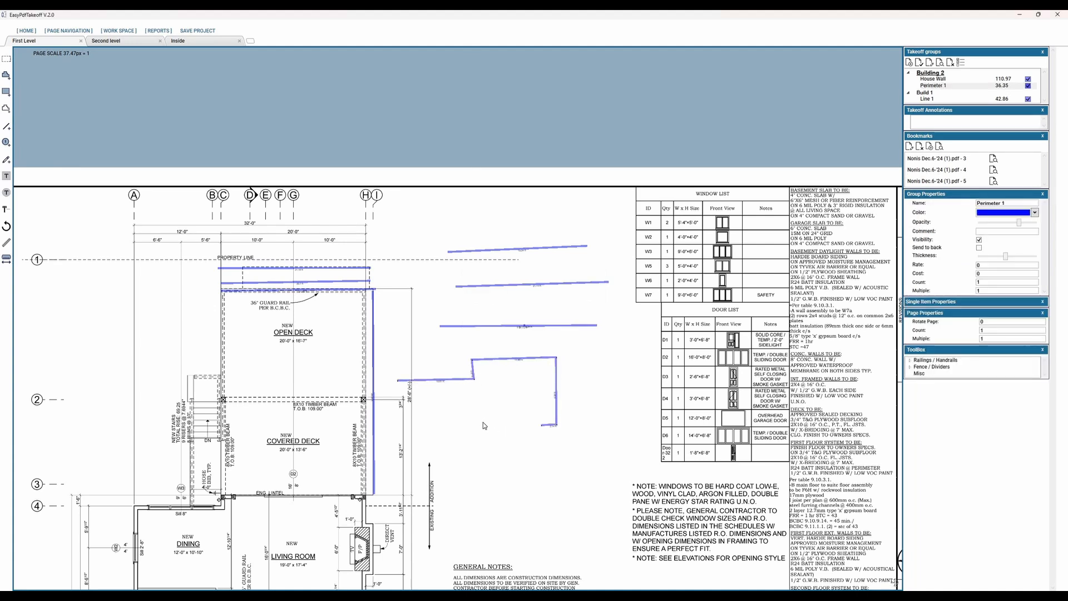
pyautogui.click(481, 421)
pyautogui.click(480, 398)
pyautogui.click(410, 399)
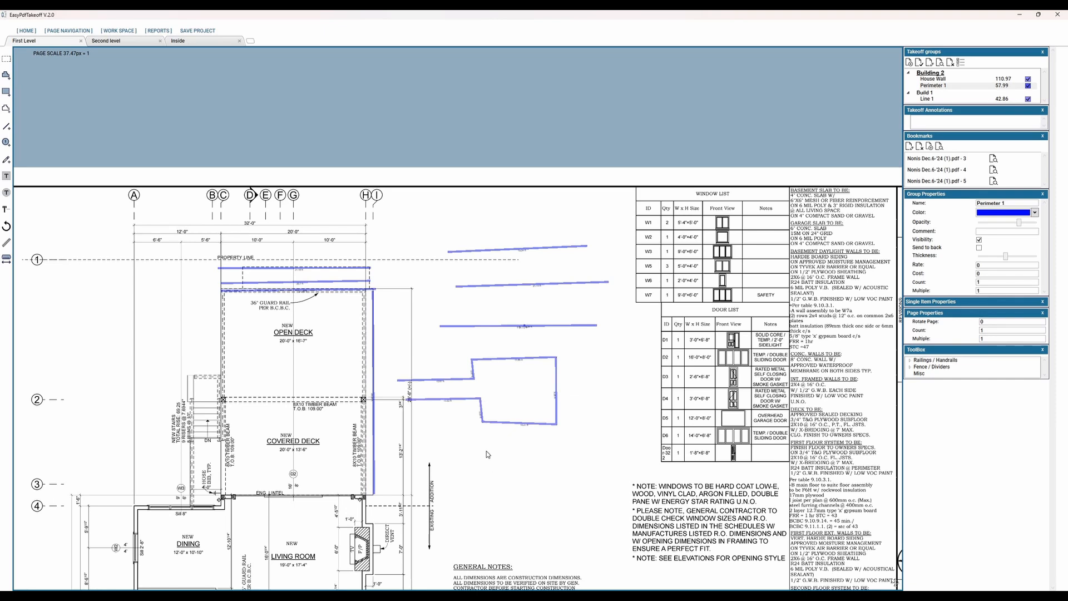
# Step: Move the perimeter outline farther from the deck and pull the end of its upper arm slightly inward
pyautogui.scroll(5, 519, 208)
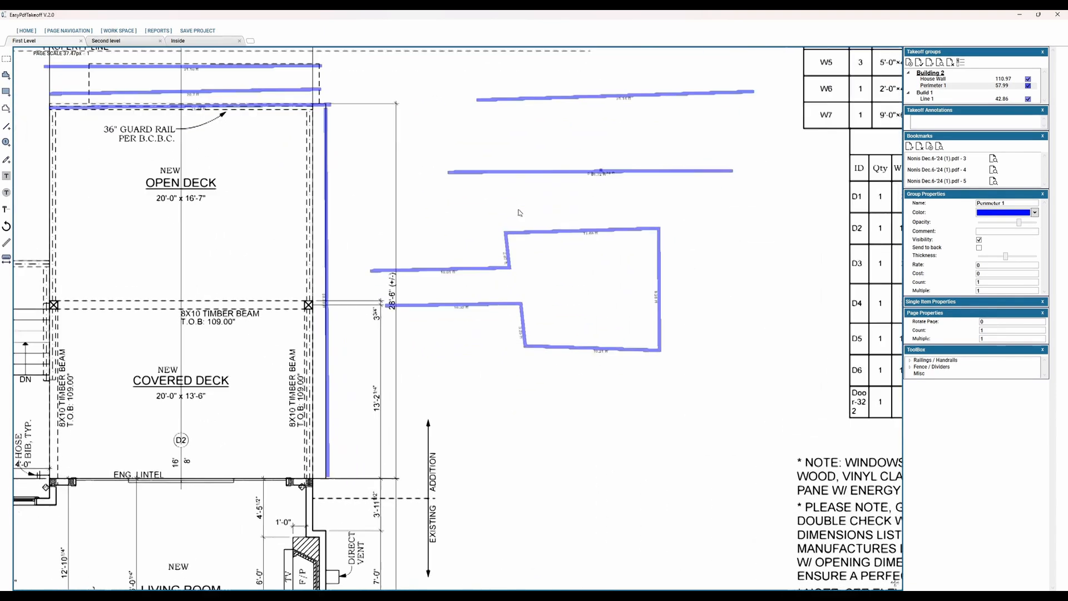
pyautogui.moveTo(519, 208); pyautogui.dragTo(549, 184)
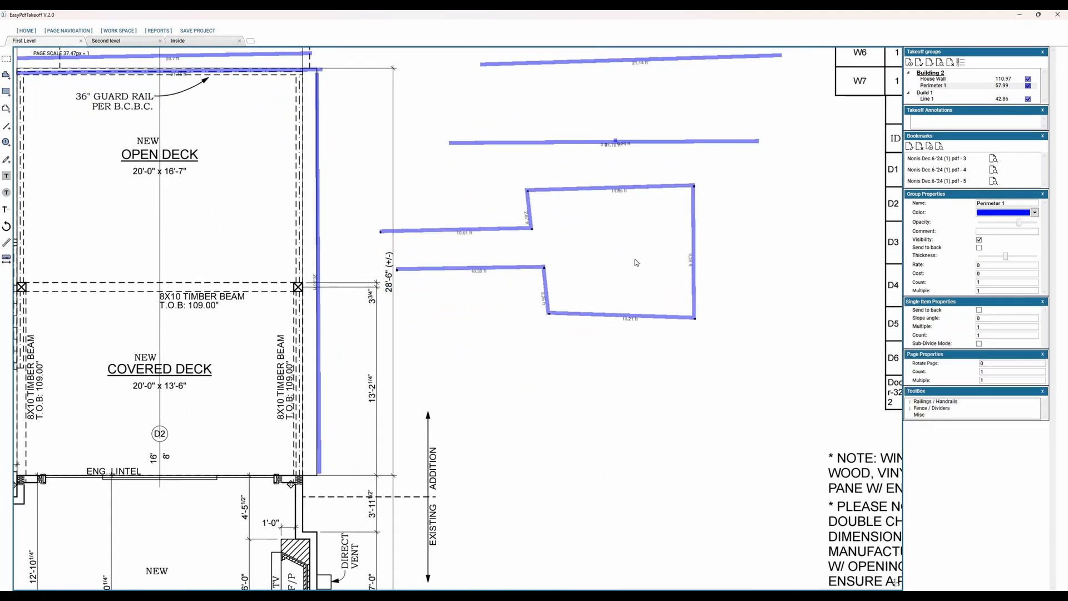
pyautogui.moveTo(575, 257); pyautogui.dragTo(621, 227)
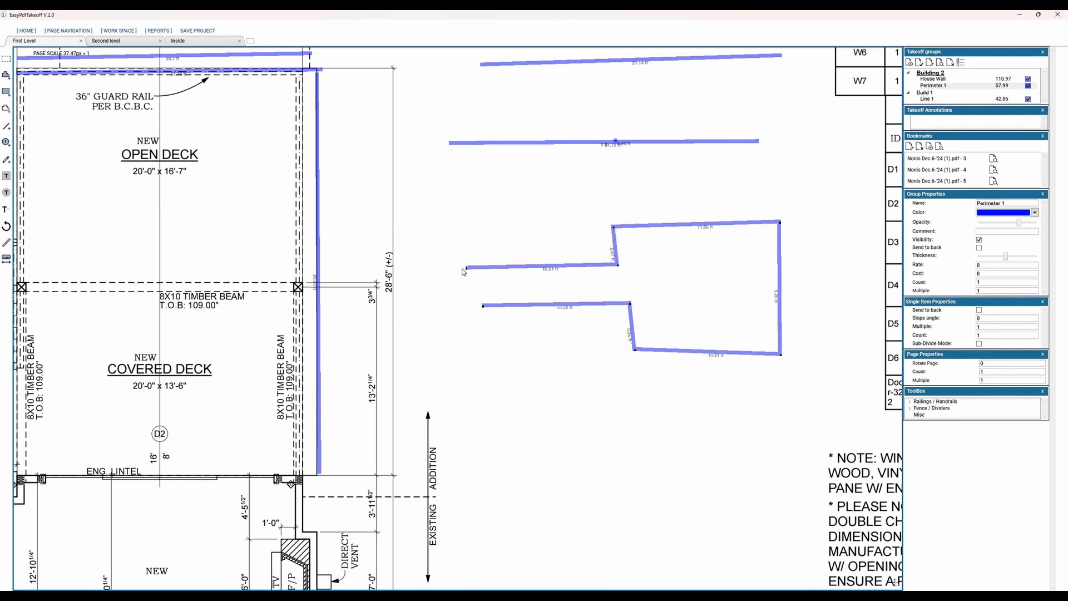
pyautogui.moveTo(467, 268)
pyautogui.mouseDown()
pyautogui.moveTo(517, 269)
pyautogui.moveTo(472, 267)
pyautogui.mouseUp()
pyautogui.scroll(-4, 567, 364)
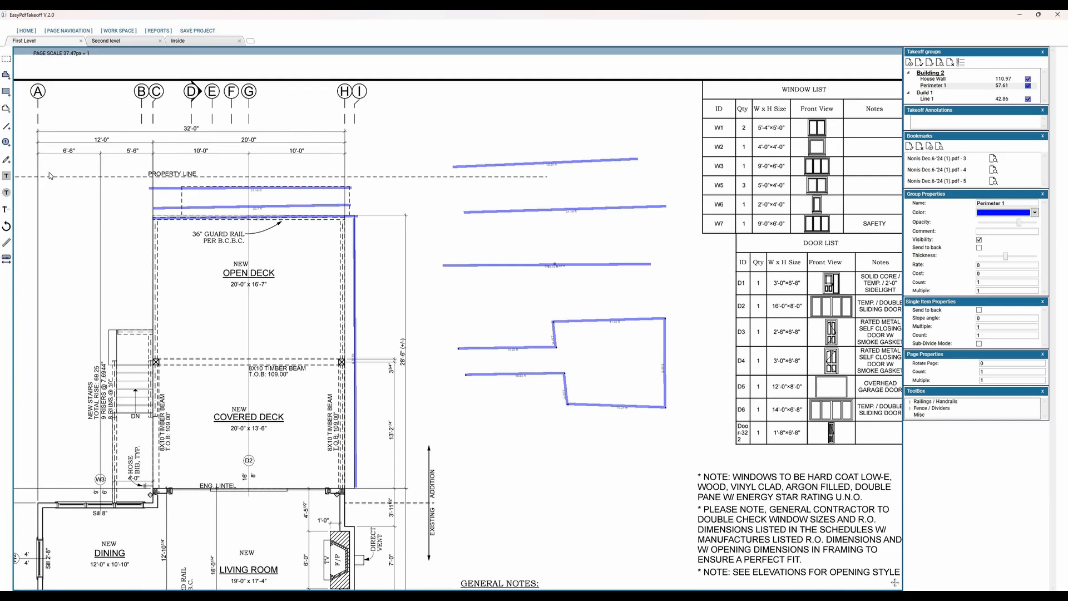
# Step: Add a Counter 1 takeoff in Building 2 and place five markers in a row between the two Line 1 segments
pyautogui.click(5, 143)
pyautogui.click(562, 330)
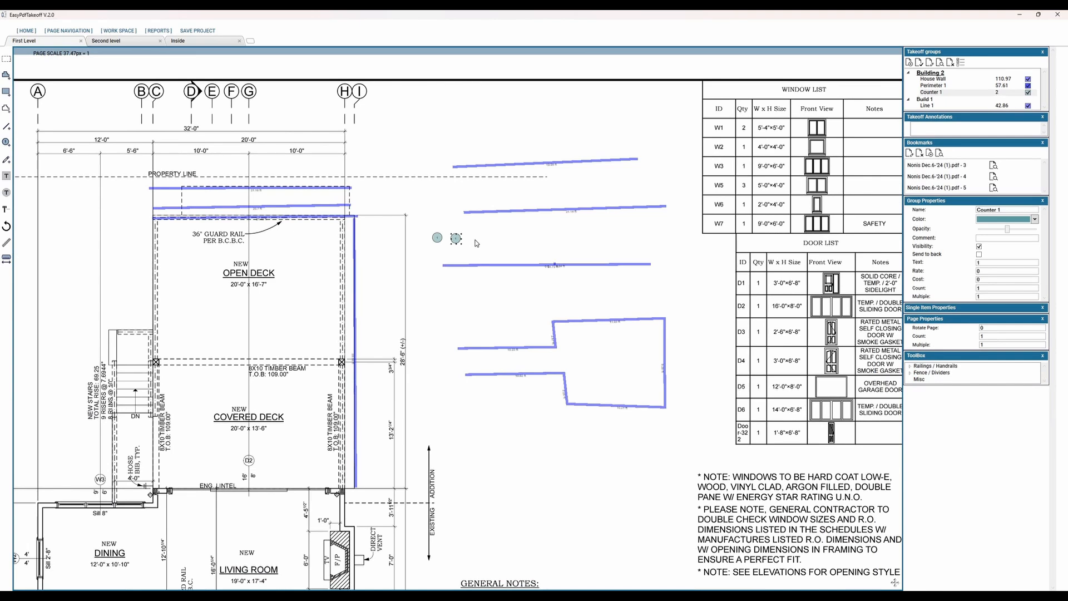
pyautogui.click(502, 243)
pyautogui.click(559, 242)
pyautogui.click(512, 251)
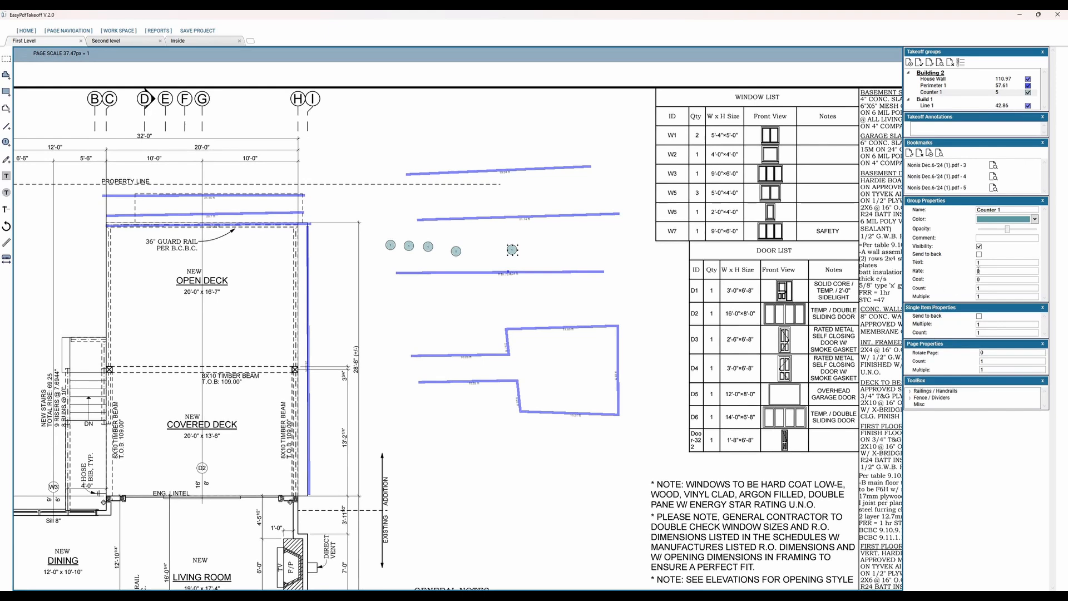
# Step: Set the counter markers' text to 12 and their comment to My Item
pyautogui.click(955, 270)
pyautogui.scroll(1, 596, 154)
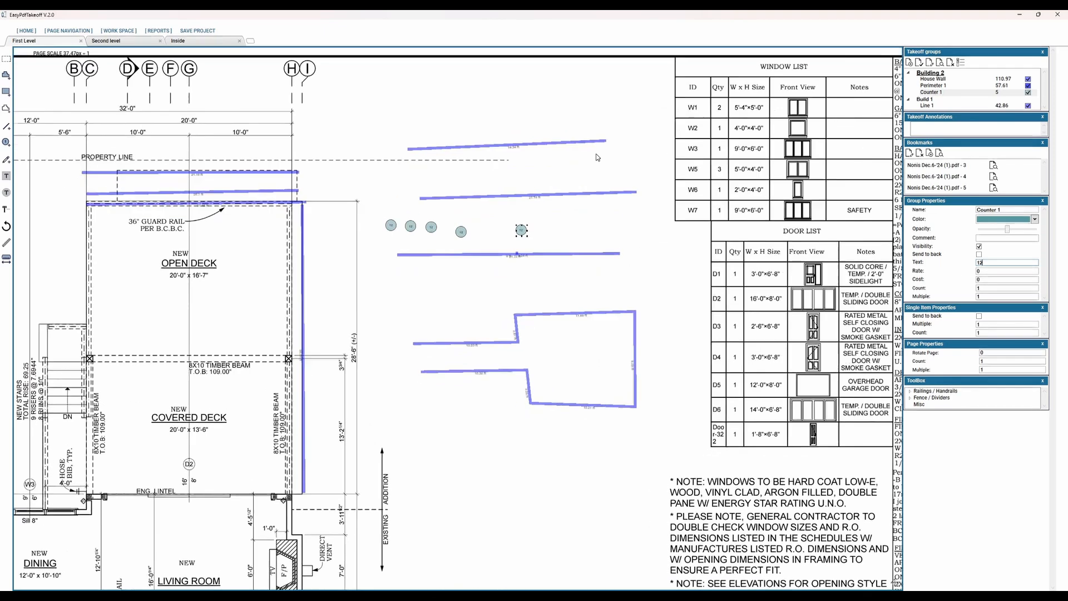
pyautogui.scroll(1, 601, 165)
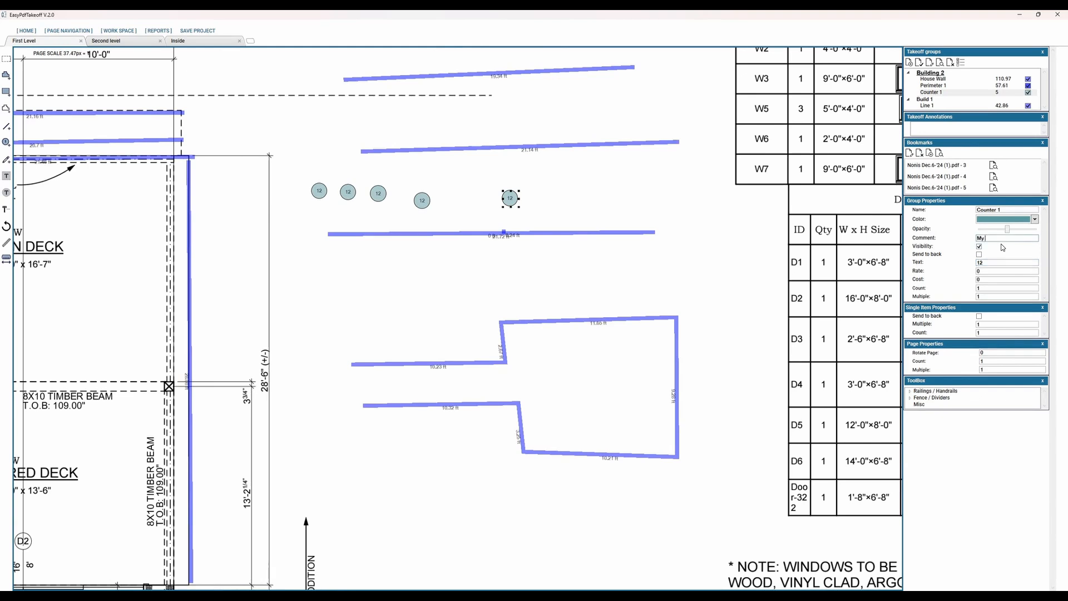
# Step: Recolor the counter markers bright cyan and raise their opacity to the maximum
pyautogui.moveTo(1005, 229); pyautogui.dragTo(998, 229)
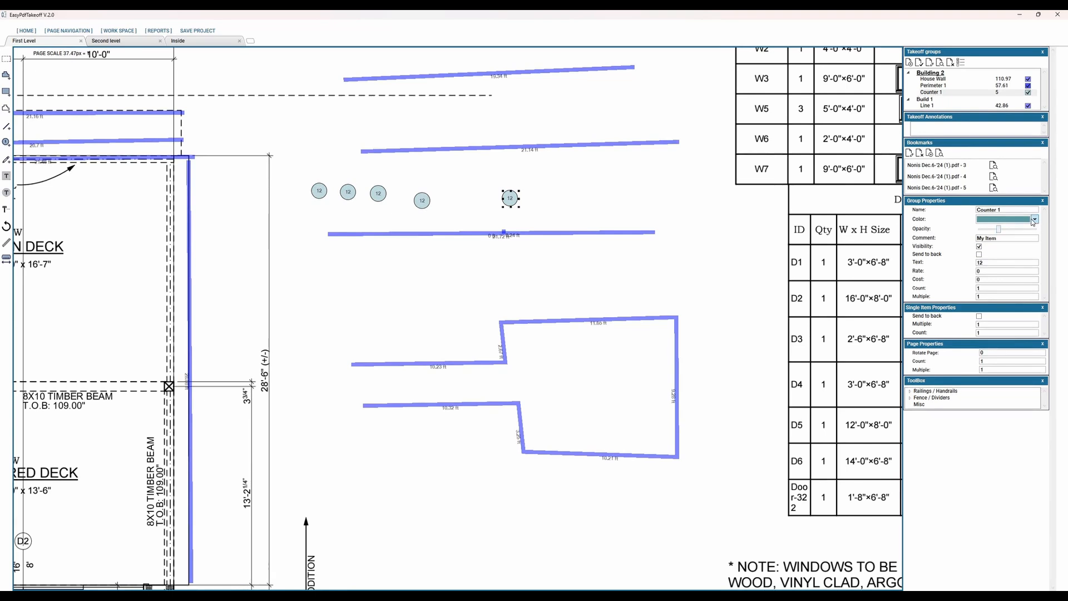
pyautogui.click(1034, 219)
pyautogui.click(998, 275)
pyautogui.click(1014, 229)
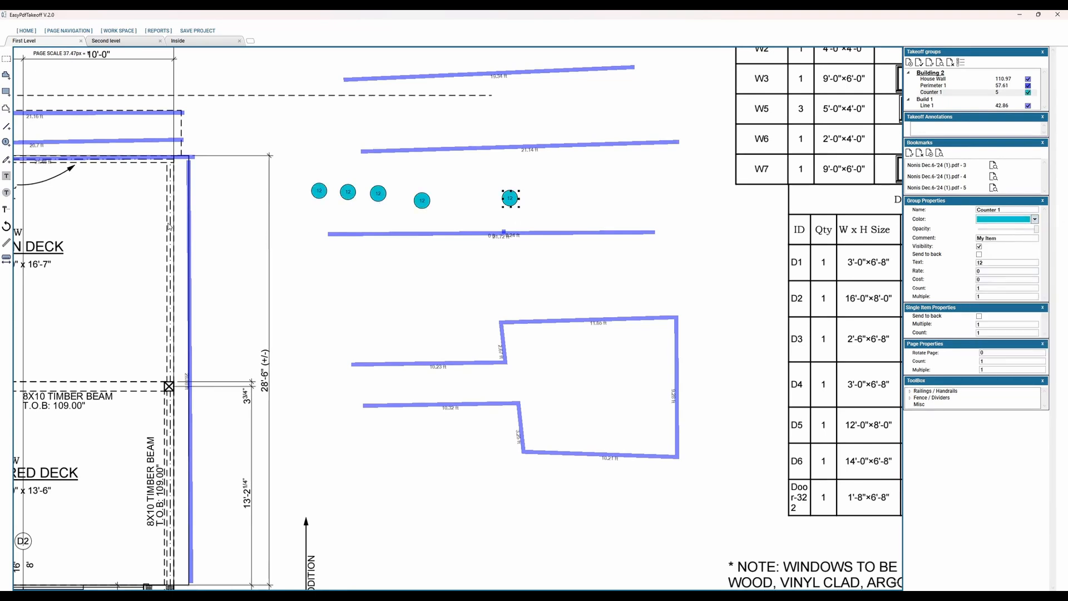
# Step: Add a Rectangle 1 takeoff and draw two rectangles near the open deck's upper right corner, about 84 and 24 square feet
pyautogui.scroll(-1, 102, 251)
pyautogui.moveTo(102, 251); pyautogui.dragTo(125, 284, button='middle')
pyautogui.moveTo(27, 207); pyautogui.dragTo(92, 206, button='middle')
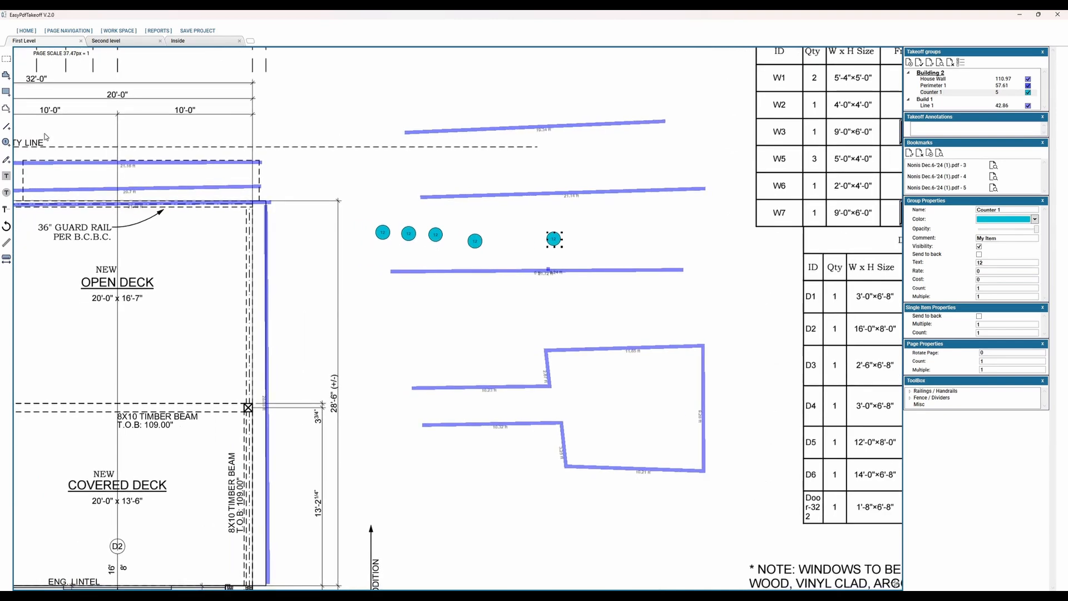
pyautogui.click(493, 310)
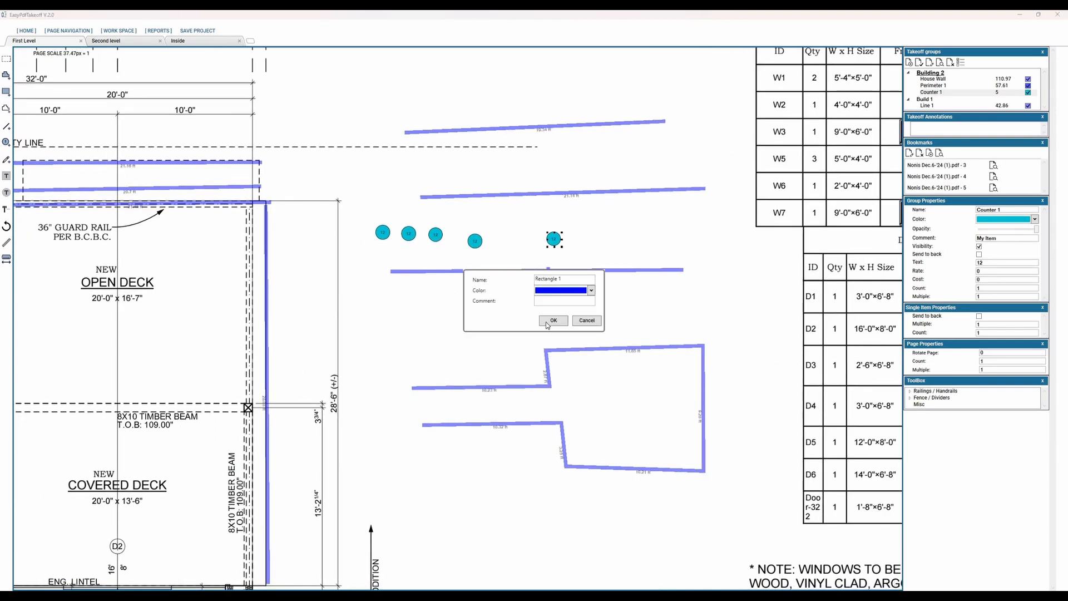
pyautogui.press('Return')
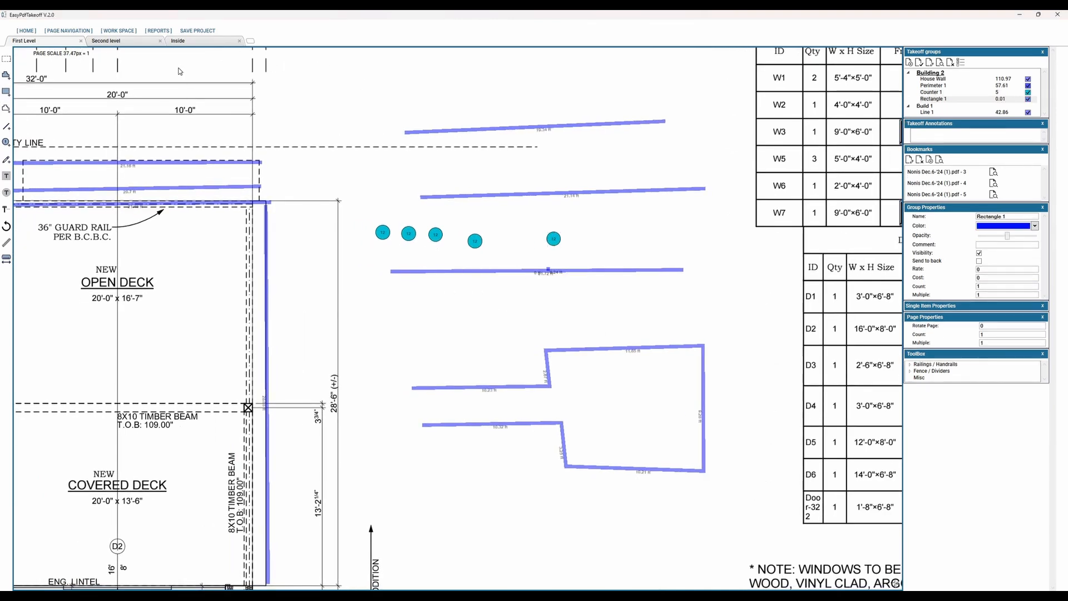
pyautogui.moveTo(178, 66); pyautogui.dragTo(344, 158)
pyautogui.moveTo(292, 181)
pyautogui.mouseDown()
pyautogui.moveTo(356, 247)
pyautogui.moveTo(369, 239)
pyautogui.mouseUp()
pyautogui.moveTo(329, 283); pyautogui.dragTo(501, 340, button='middle')
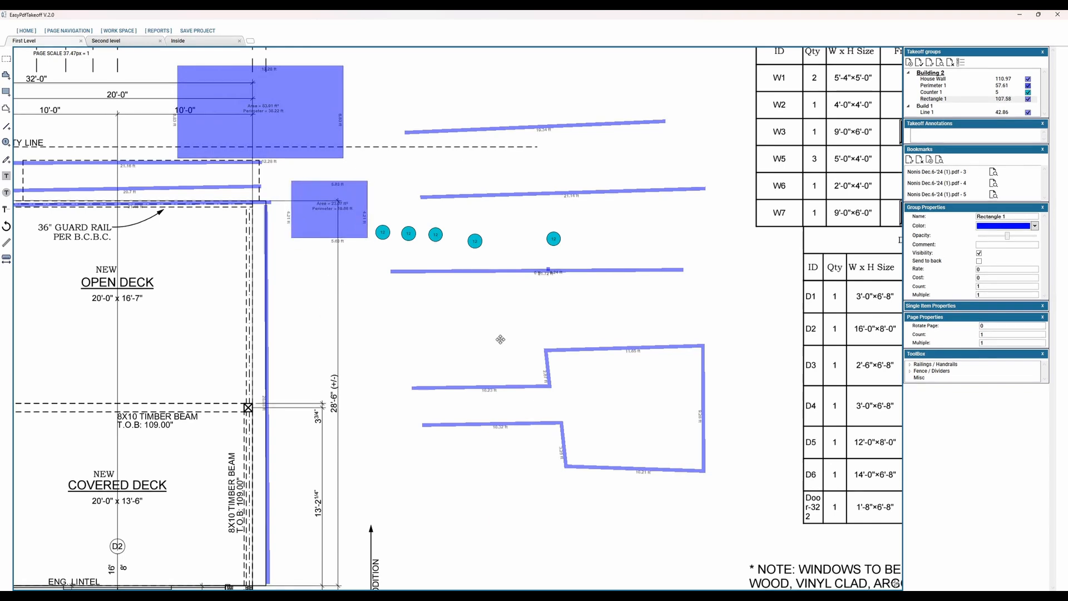
# Step: Add an Area 1 takeoff, outline a six-corner area of about 151 square feet left of the open deck, and adjust its upper right corner
pyautogui.moveTo(100, 205); pyautogui.dragTo(307, 259, button='middle')
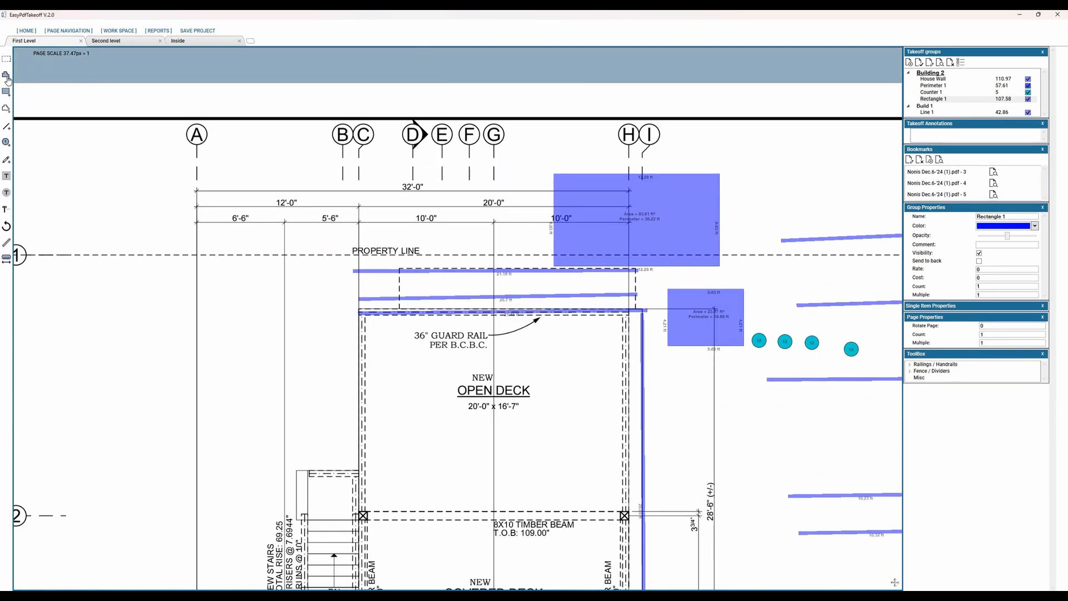
pyautogui.click(7, 75)
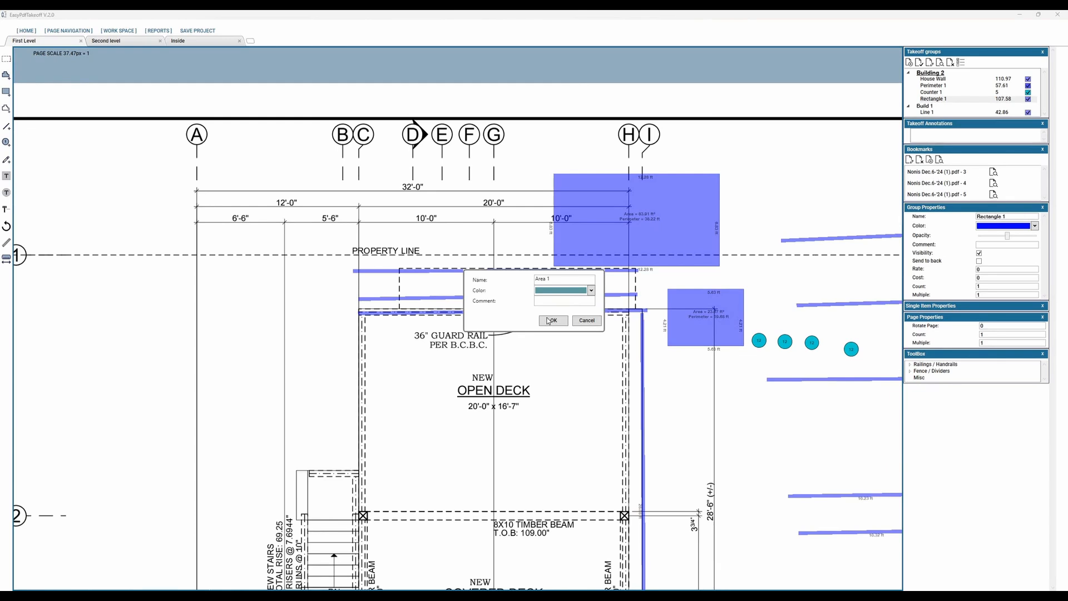
pyautogui.press('Return')
pyautogui.click(118, 309)
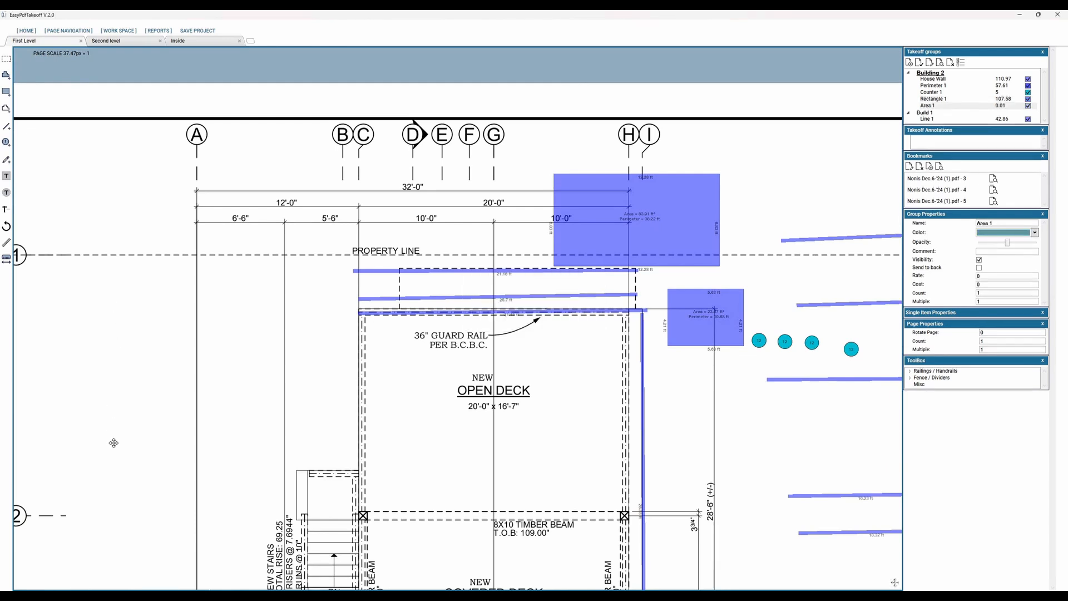
pyautogui.click(114, 444)
pyautogui.click(286, 452)
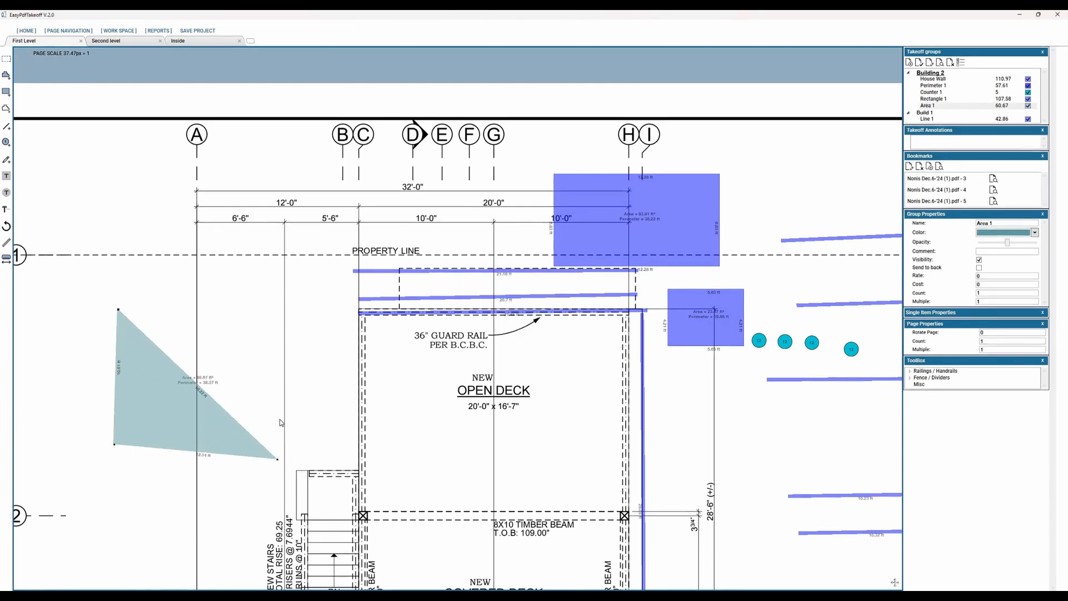
pyautogui.click(277, 391)
pyautogui.click(339, 392)
pyautogui.click(348, 309)
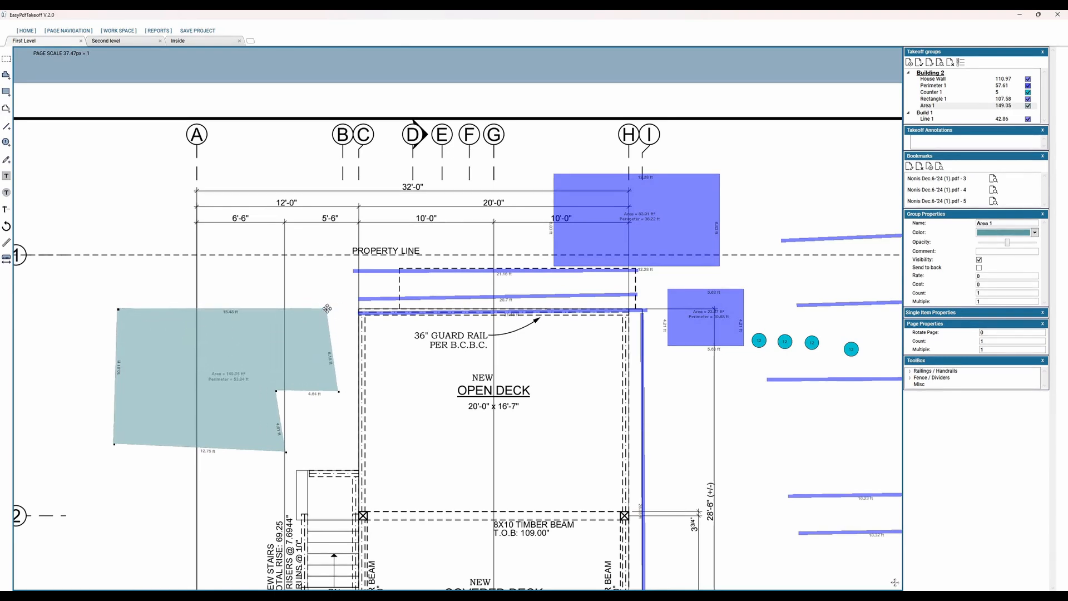
pyautogui.moveTo(327, 308)
pyautogui.mouseDown()
pyautogui.moveTo(346, 310)
pyautogui.moveTo(331, 311)
pyautogui.mouseUp()
# Step: Add a yellow Mark 1 highlight and draw two rectangular marks near grid lines A and B, above the property line
pyautogui.click(6, 161)
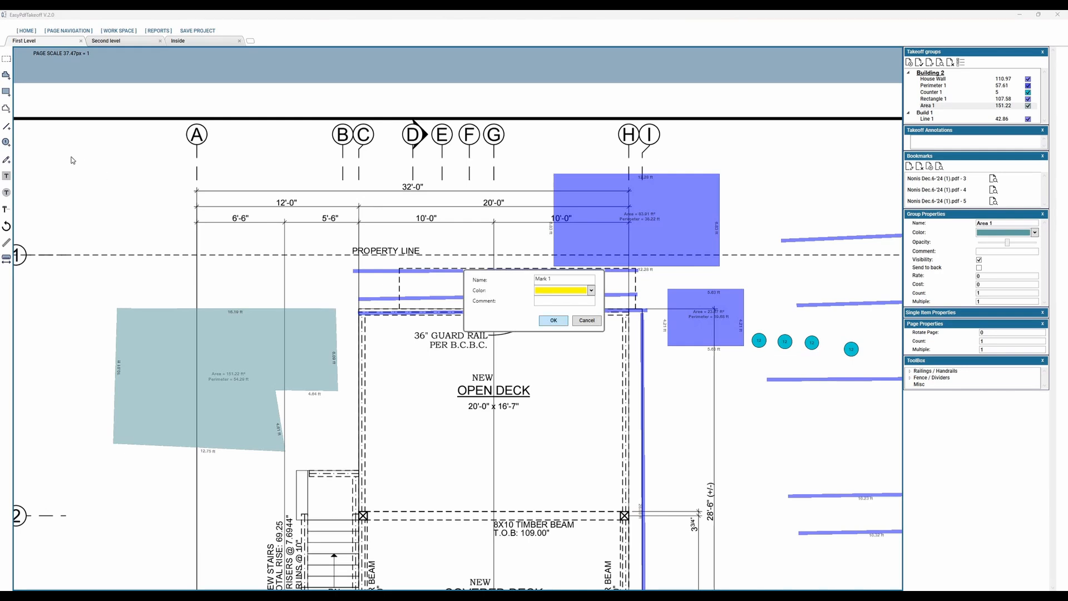
pyautogui.press('Return')
pyautogui.moveTo(70, 157)
pyautogui.mouseDown()
pyautogui.moveTo(104, 216)
pyautogui.moveTo(196, 235)
pyautogui.mouseUp()
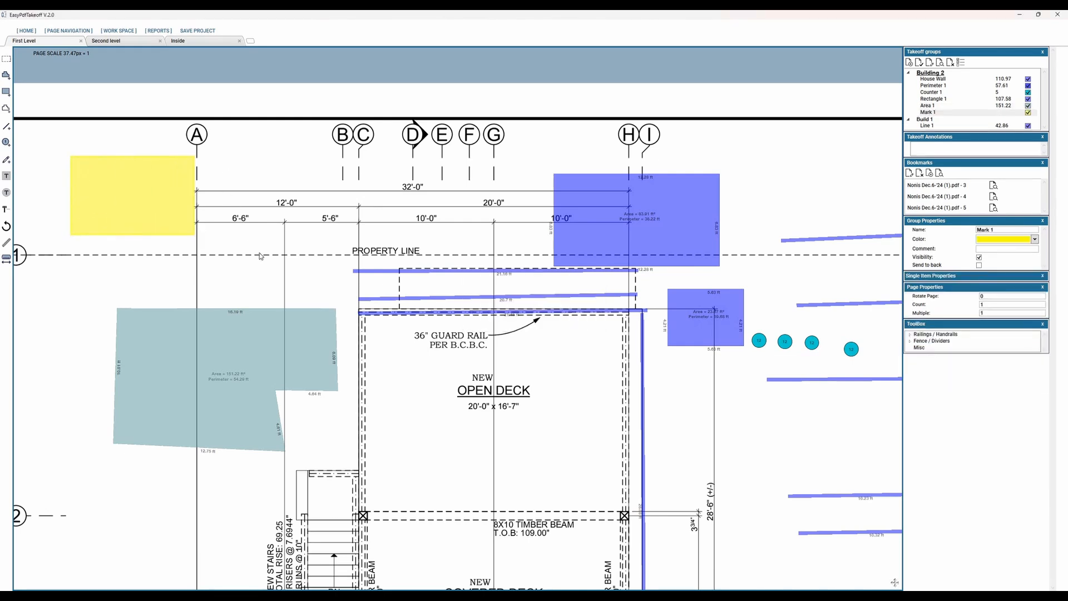
pyautogui.click(339, 251)
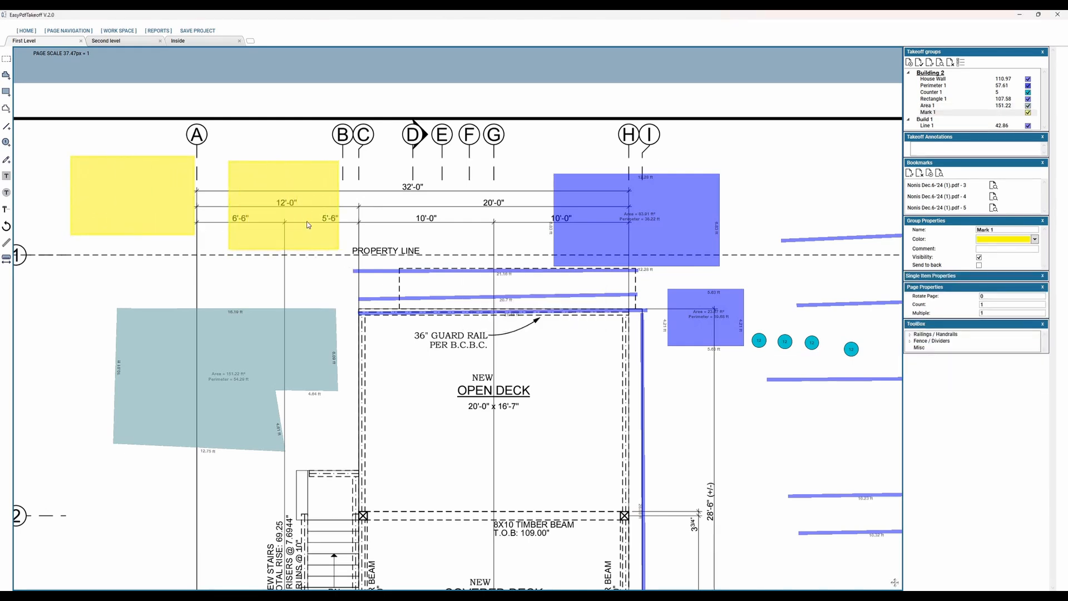
# Step: Shift the second yellow mark slightly up and to the right, and set the Mark 1 comment to See this later
pyautogui.moveTo(321, 214); pyautogui.dragTo(337, 207)
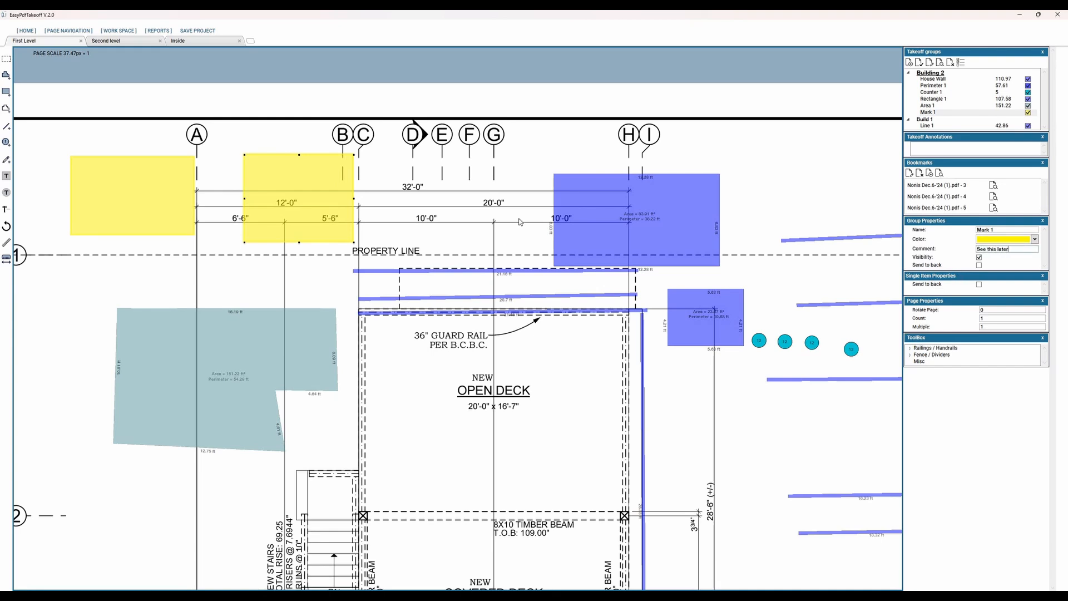
pyautogui.moveTo(311, 218); pyautogui.dragTo(319, 210)
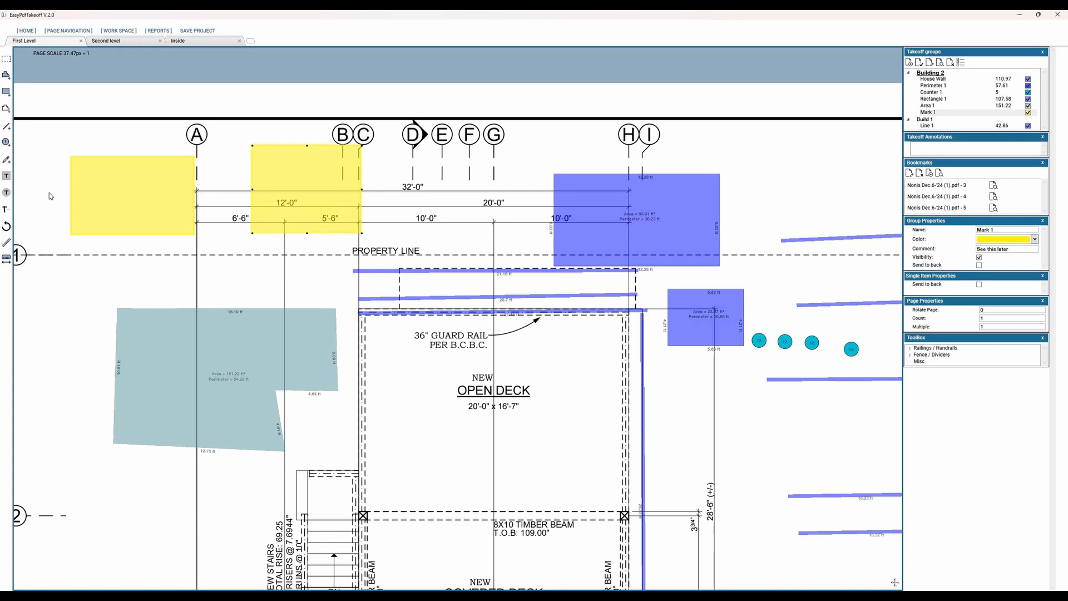
# Step: Add a Rect 1 text annotation reading Example Text and place it over the open deck's label
pyautogui.click(6, 178)
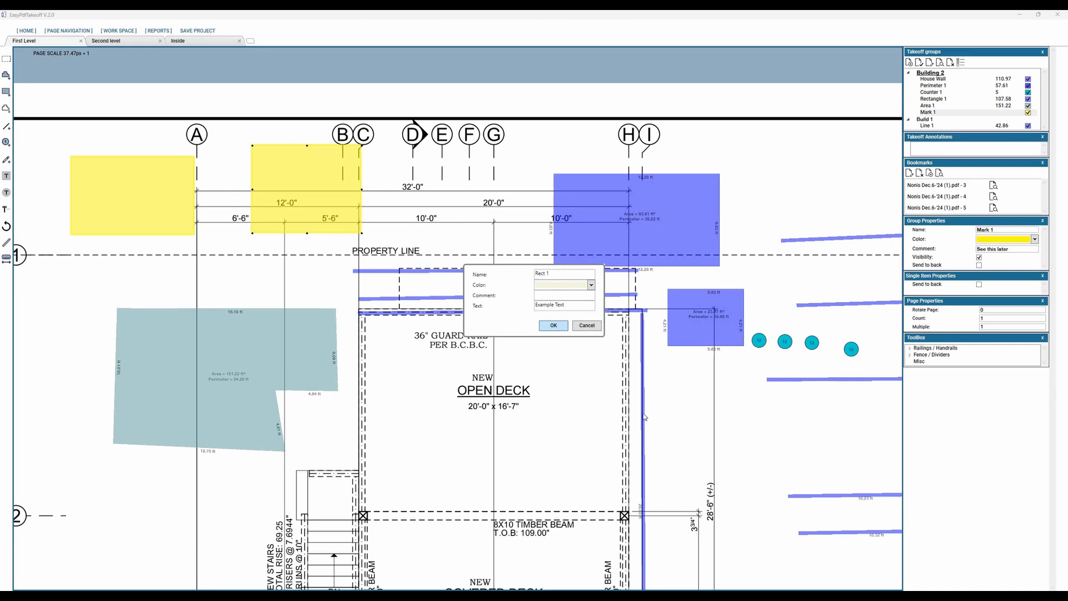
pyautogui.press('Return')
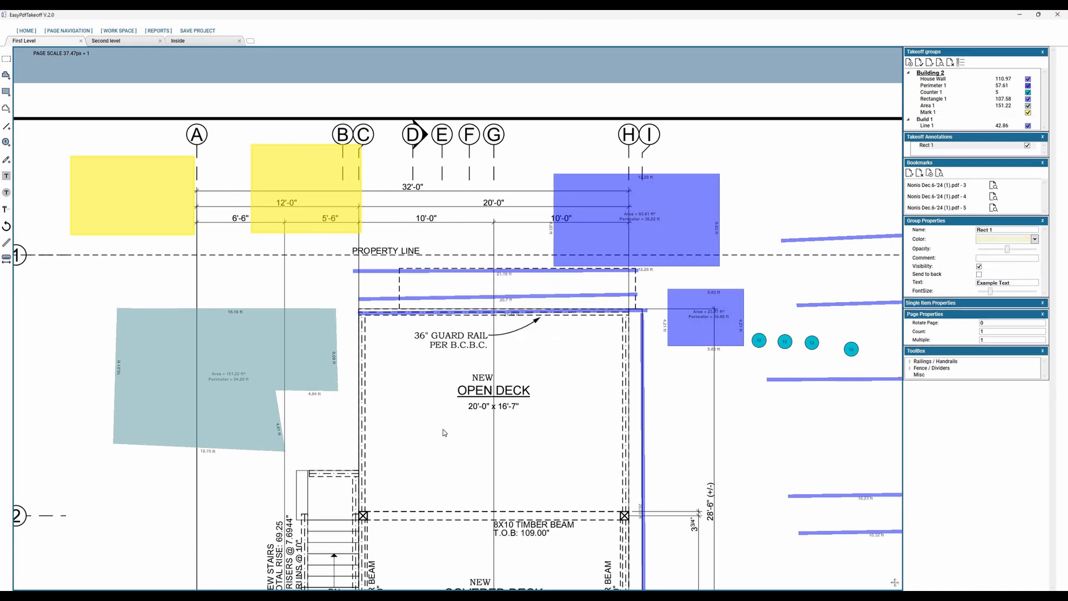
pyautogui.click(488, 430)
pyautogui.moveTo(457, 429); pyautogui.dragTo(433, 406)
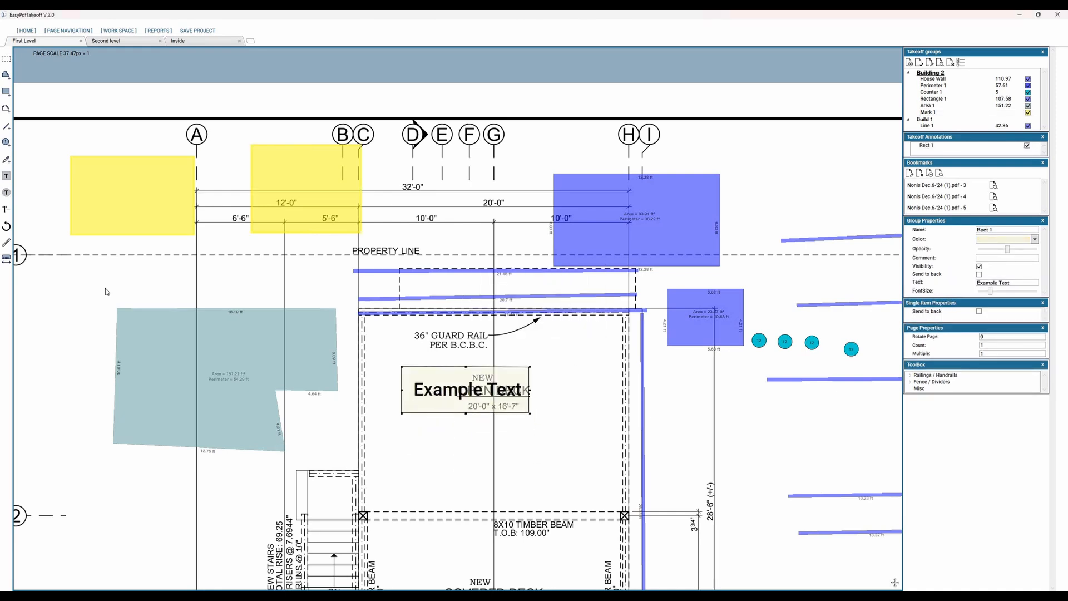
# Step: Add a Circle 1 text annotation reading Example Text and place it to the right of the rectangular annotation
pyautogui.click(6, 192)
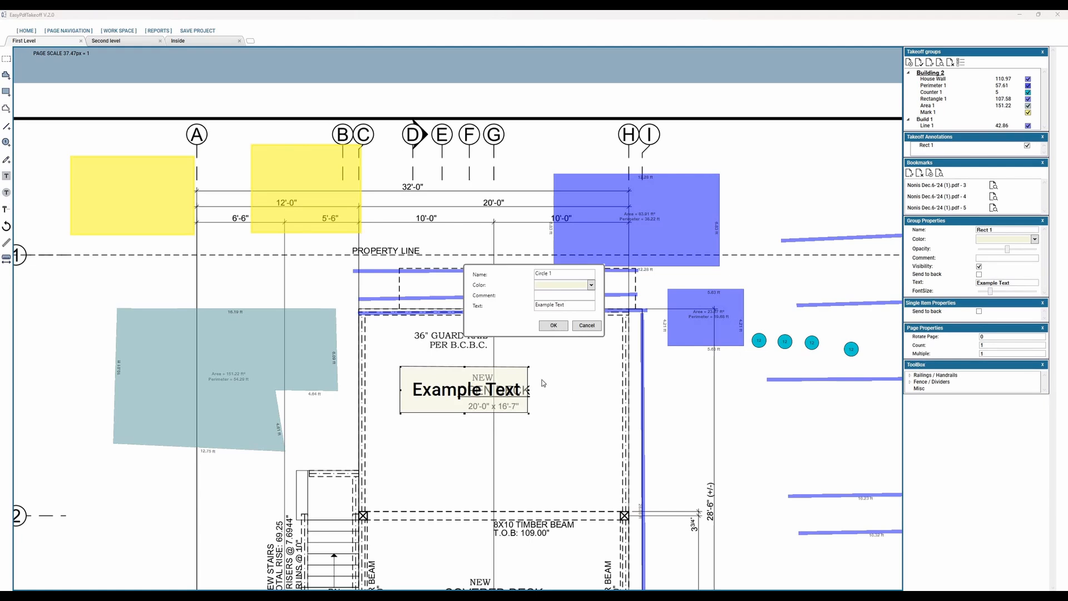
pyautogui.press('Return')
pyautogui.click(632, 401)
pyautogui.moveTo(601, 394); pyautogui.dragTo(584, 384)
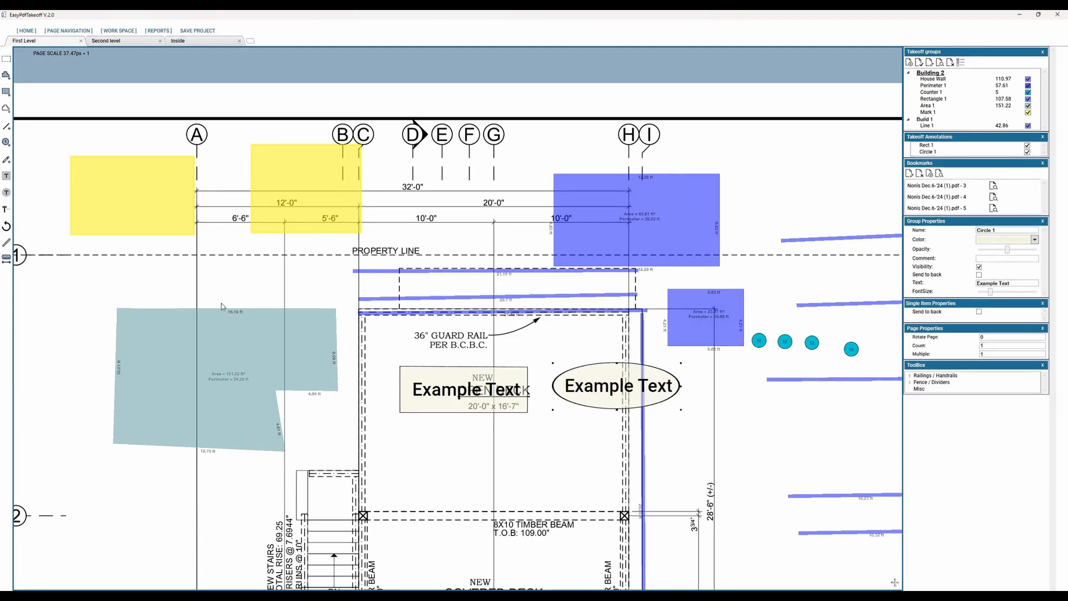
# Step: Add a blue ArrowRect 1 annotation reading Example Text below the open deck's label and raise its text above the arrow tip
pyautogui.click(6, 209)
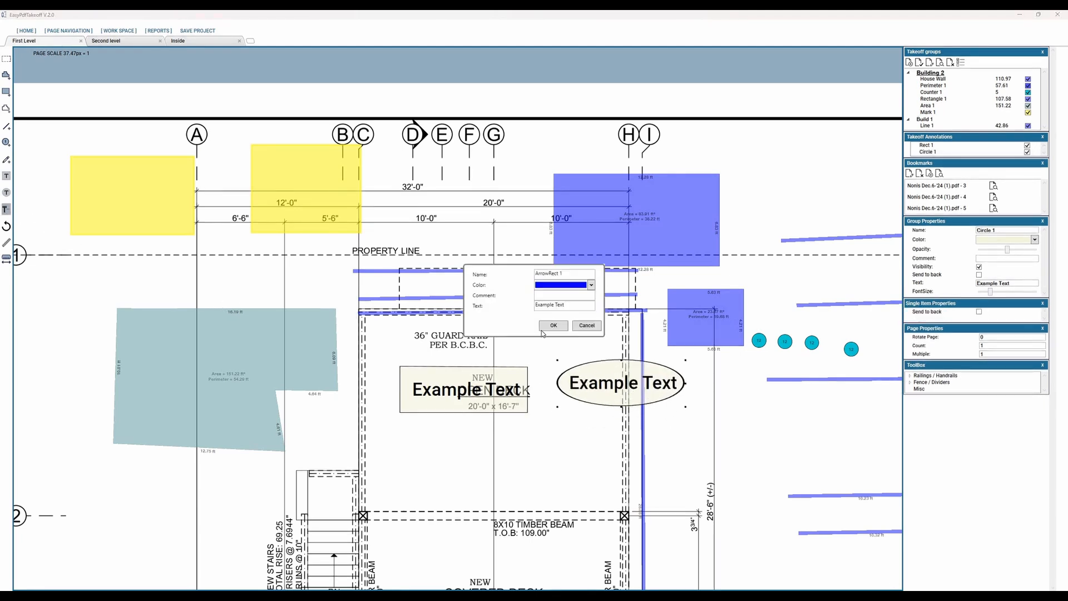
pyautogui.press('Return')
pyautogui.click(480, 469)
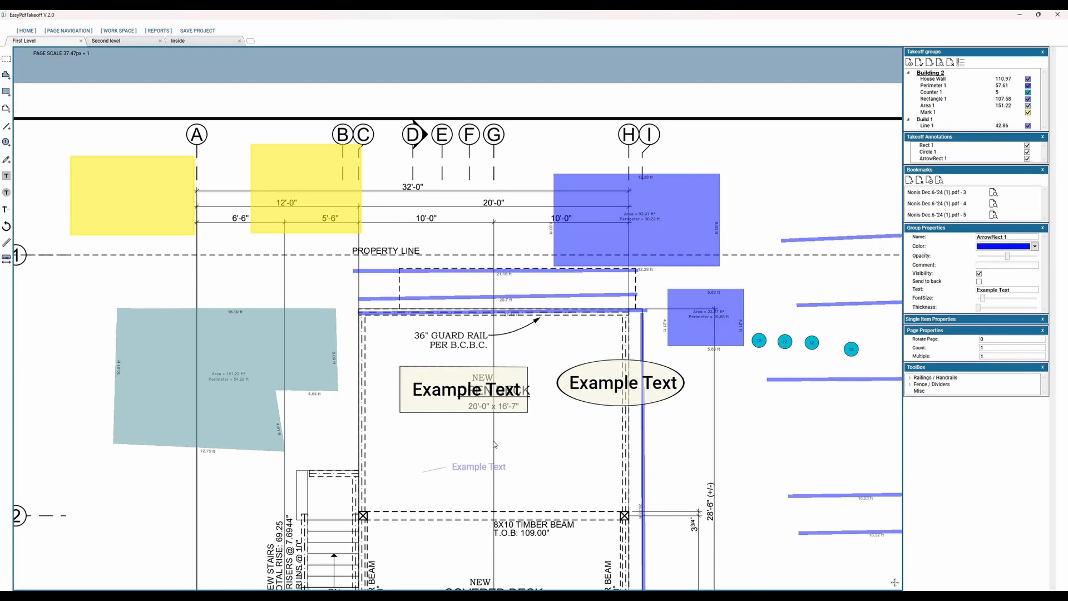
pyautogui.moveTo(481, 469); pyautogui.dragTo(494, 441)
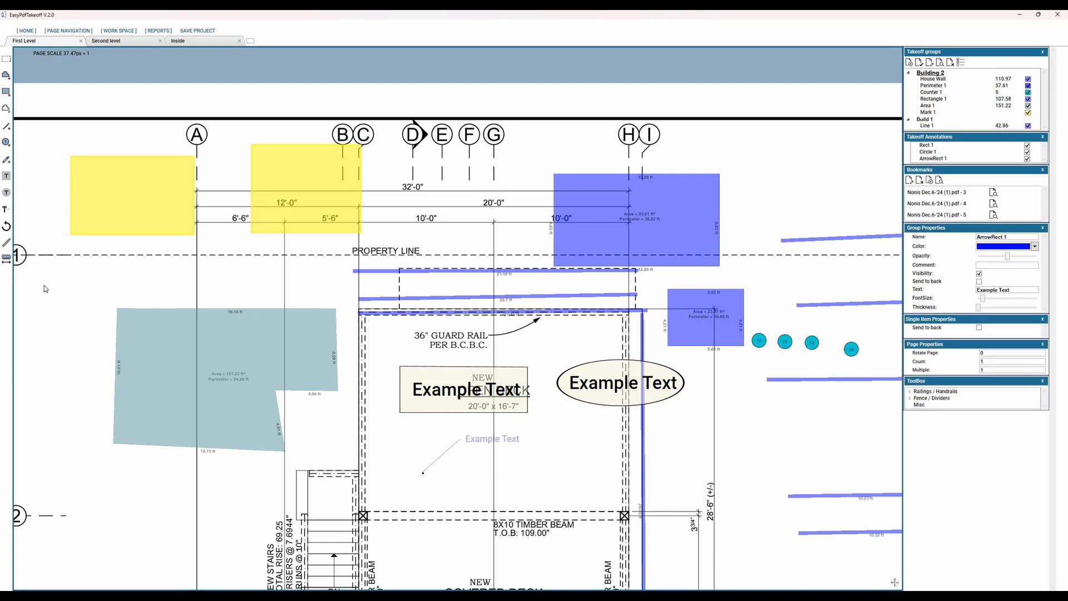
# Step: Rotate the page in 90-degree increments through two full turns
pyautogui.click(6, 226)
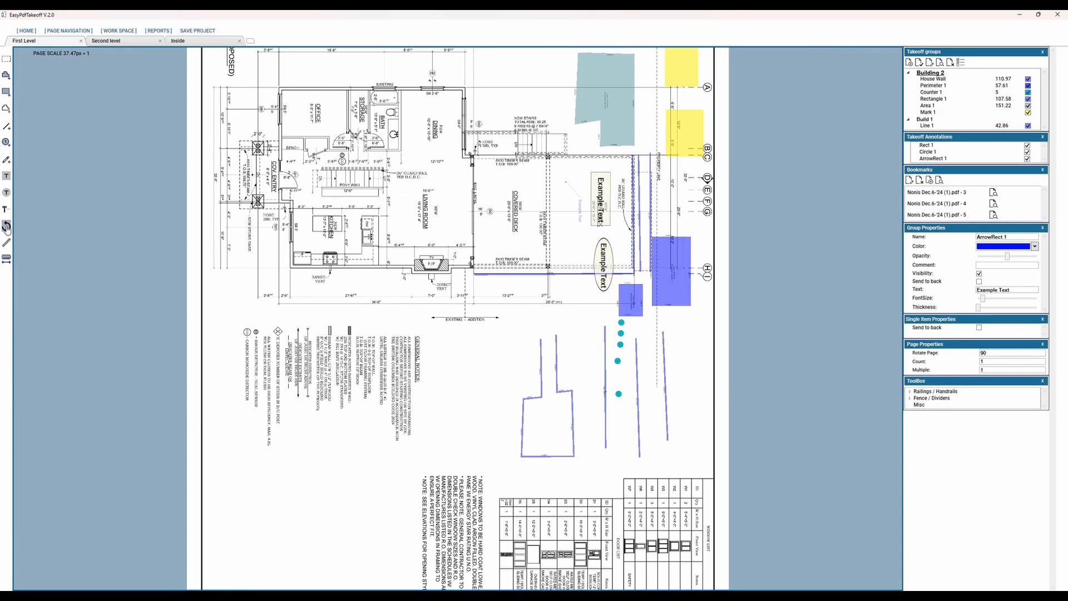
pyautogui.click(6, 227)
pyautogui.click(6, 226)
pyautogui.click(6, 227)
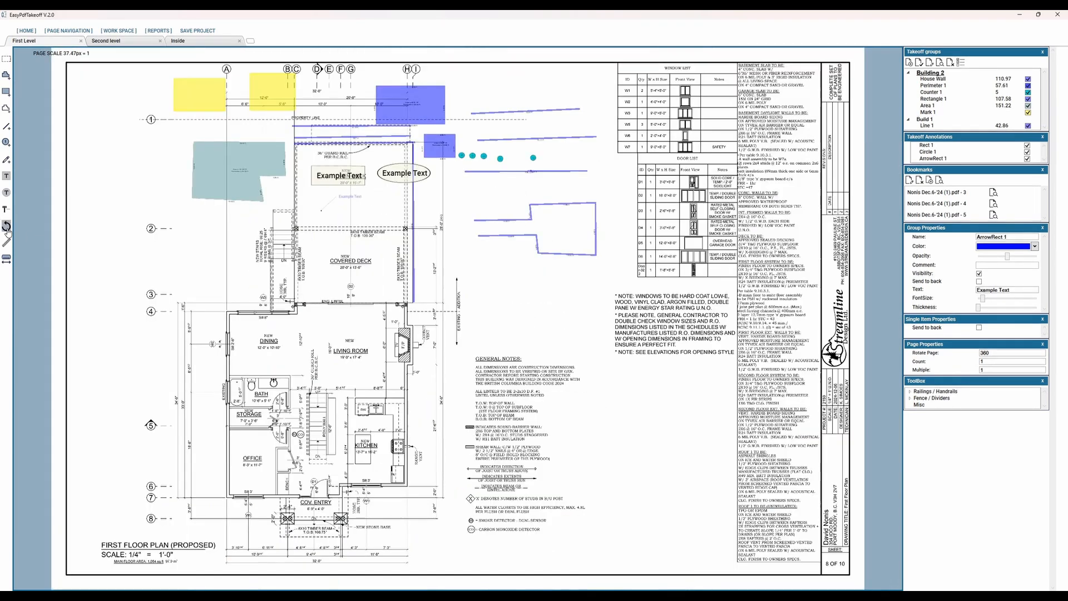
pyautogui.click(5, 226)
pyautogui.click(6, 226)
pyautogui.click(5, 226)
pyautogui.click(6, 227)
# Step: Window-select the Perimeter 1 outline to the right of the covered deck and delete it
pyautogui.scroll(5, 20, 59)
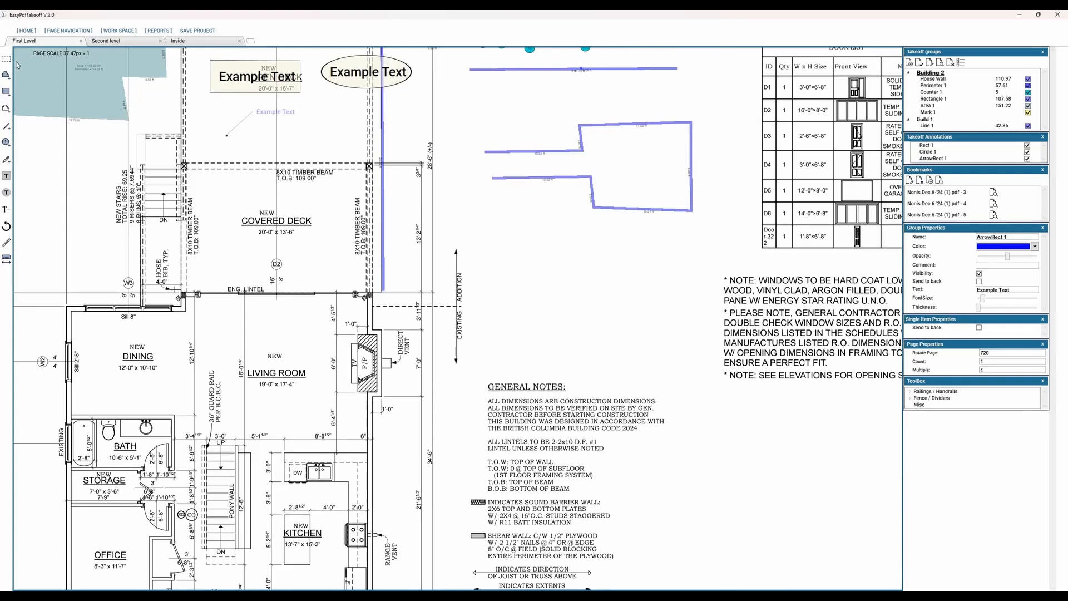
pyautogui.click(7, 59)
pyautogui.moveTo(709, 68); pyautogui.dragTo(465, 235)
pyautogui.press('Delete')
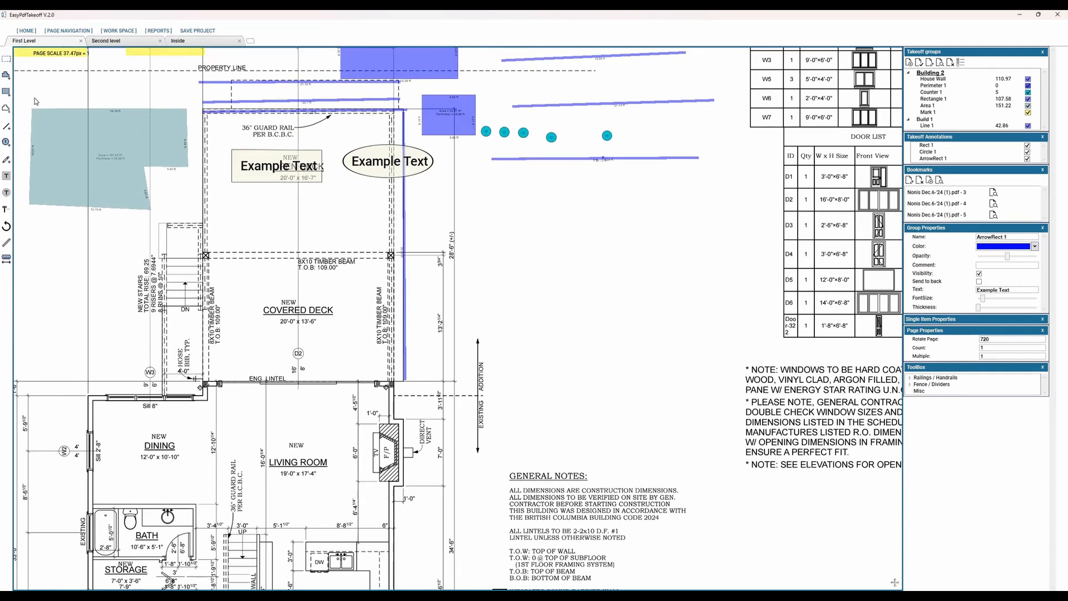
# Step: Delete Line 1, the Build 1 group and all takeoff items in Building 2, and clear the text annotations from the deck
pyautogui.scroll(3, 511, 356)
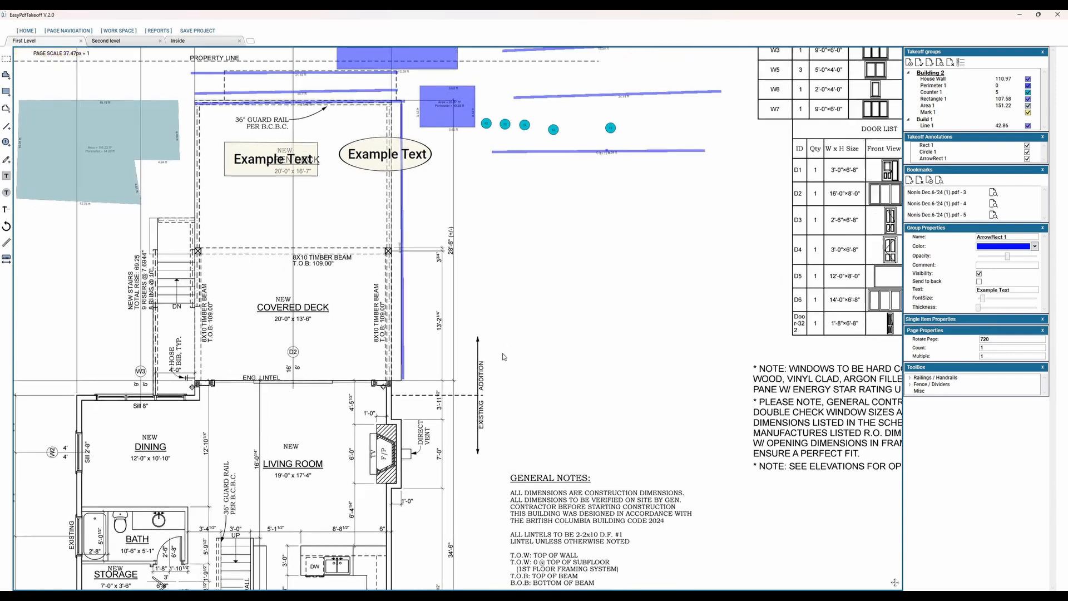
pyautogui.scroll(-8, 503, 357)
pyautogui.scroll(2, 673, 209)
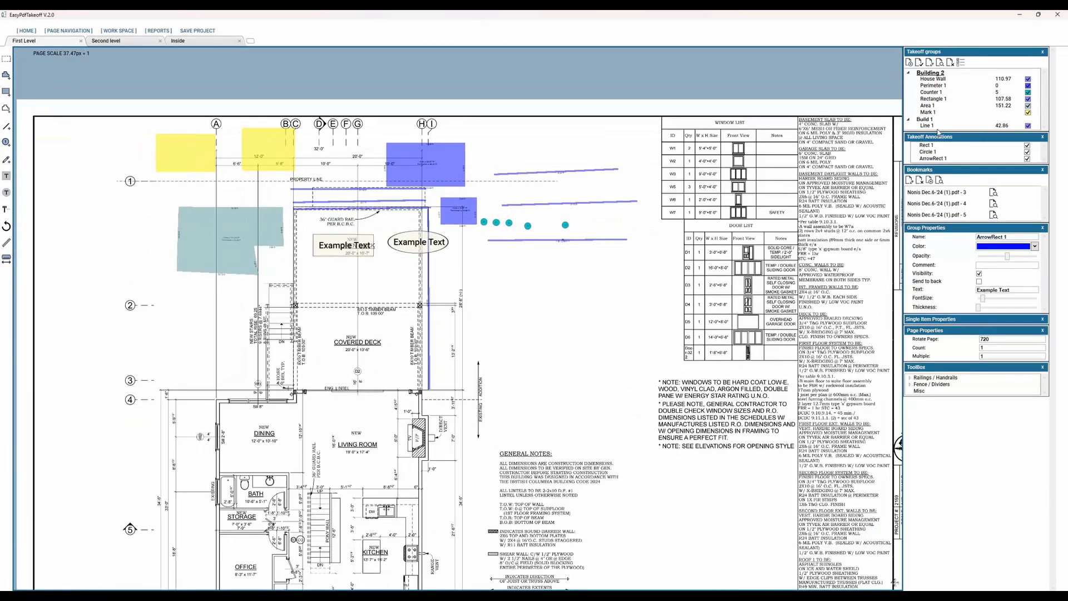
pyautogui.click(937, 127)
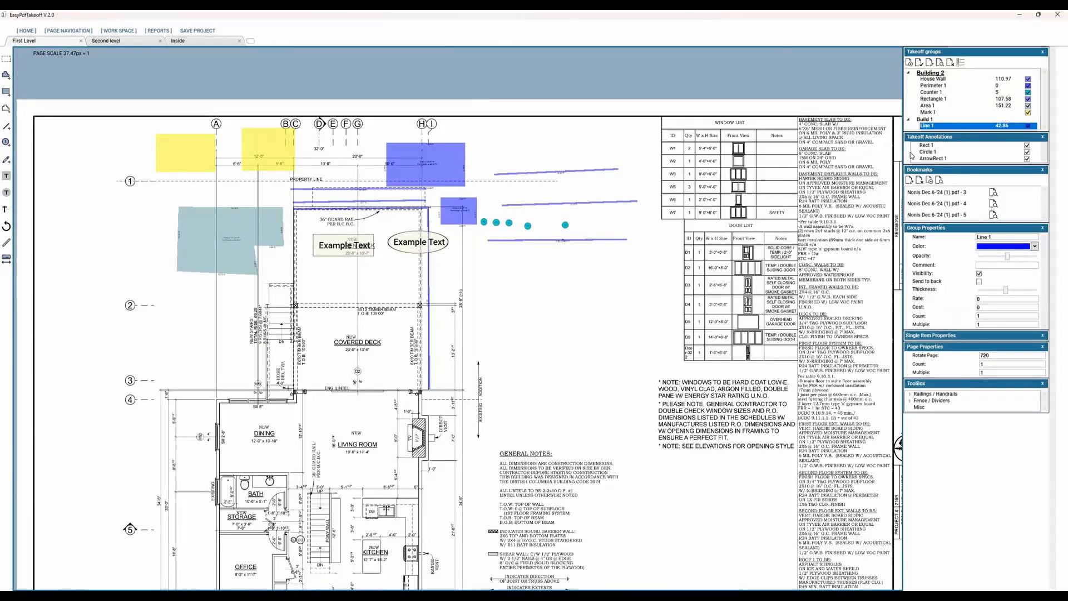
pyautogui.click(940, 63)
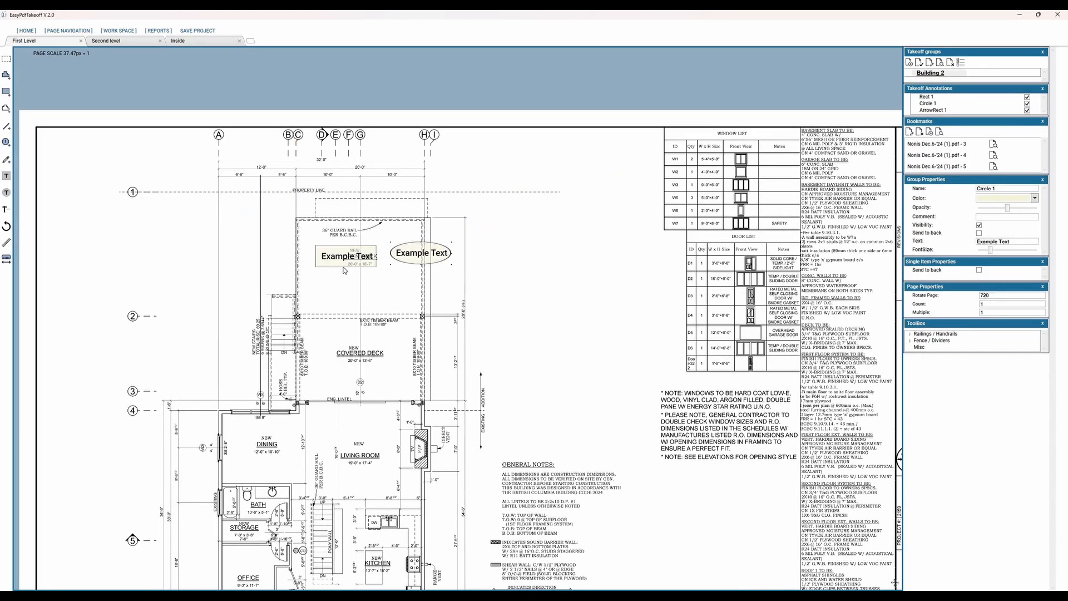
pyautogui.press('Delete')
pyautogui.click(345, 265)
pyautogui.press('Delete')
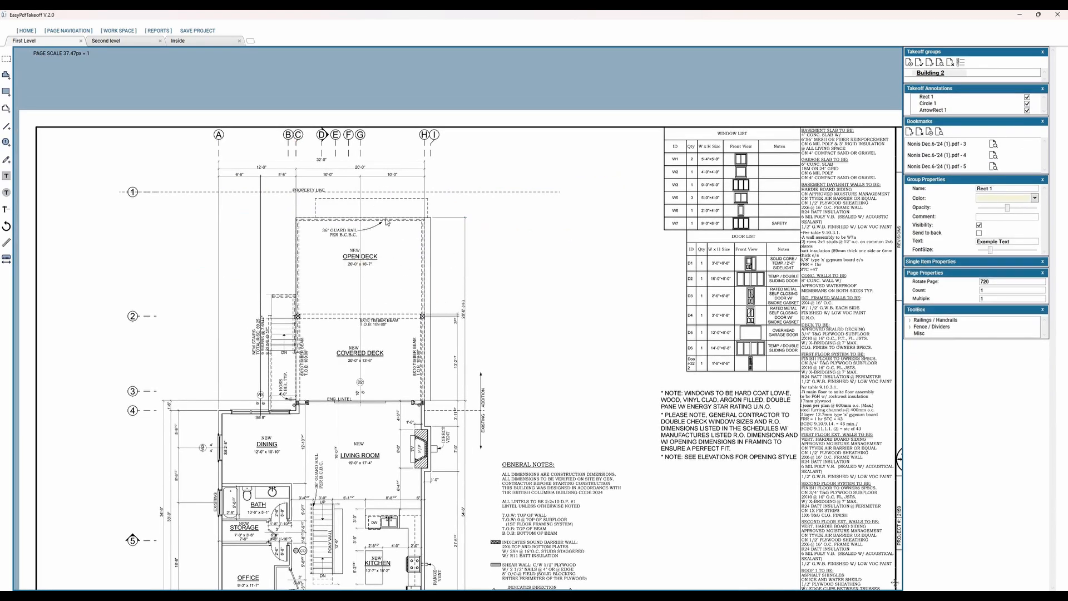
# Step: Open all bookmarked pages together in a separate window and enlarge that window
pyautogui.moveTo(595, 394); pyautogui.dragTo(596, 335, button='middle')
pyautogui.scroll(-2, 491, 361)
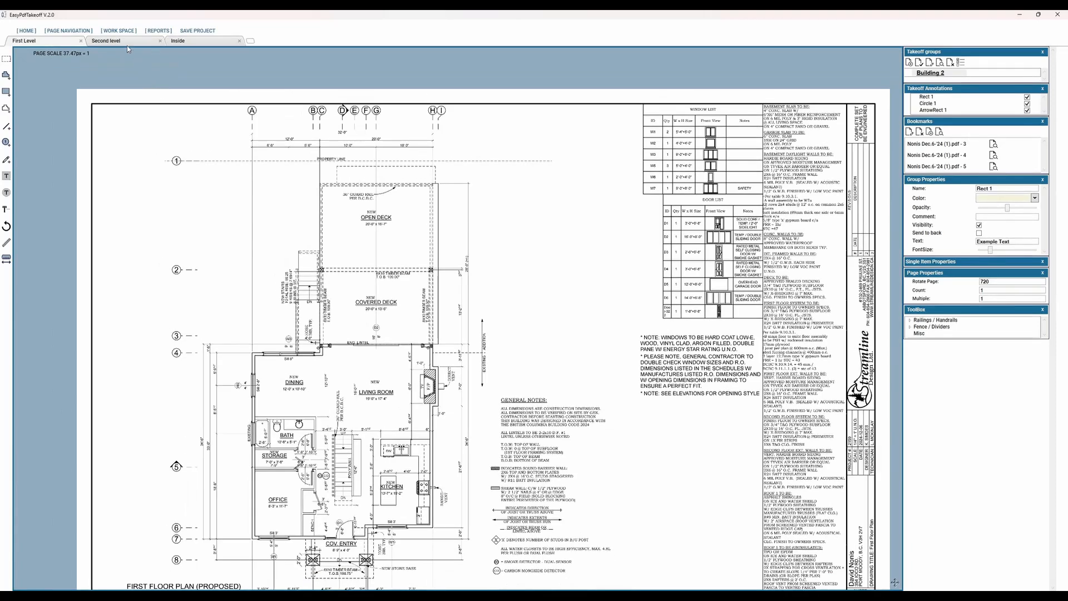
pyautogui.click(126, 42)
pyautogui.click(993, 144)
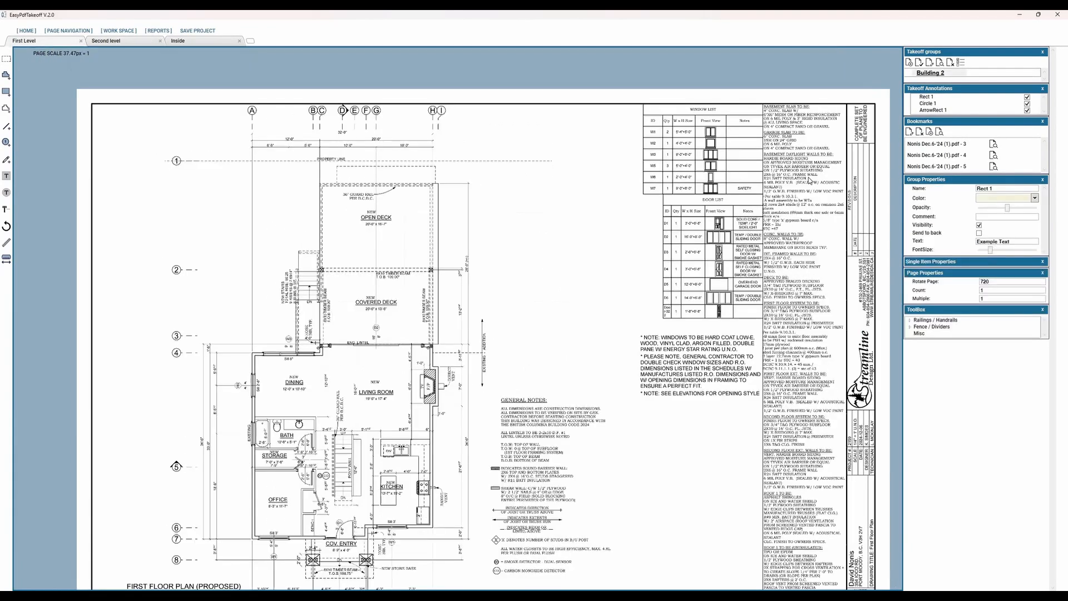
pyautogui.click(939, 133)
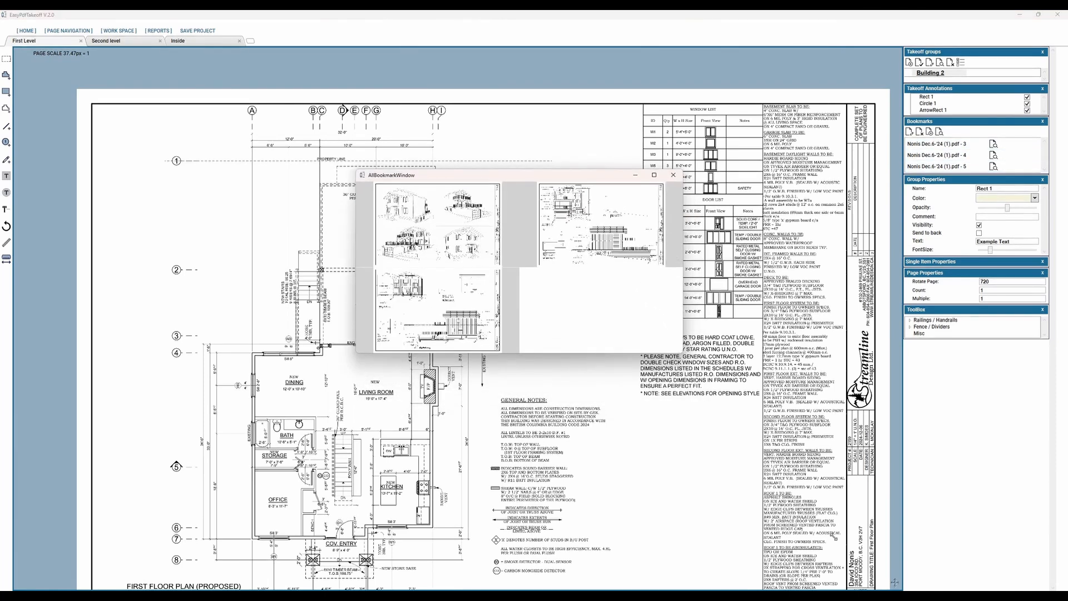
pyautogui.moveTo(850, 554); pyautogui.dragTo(883, 589)
# Step: Examine the deck railings and stairs in the bookmarked 3D house views, and close the bookmark window
pyautogui.scroll(2, 489, 451)
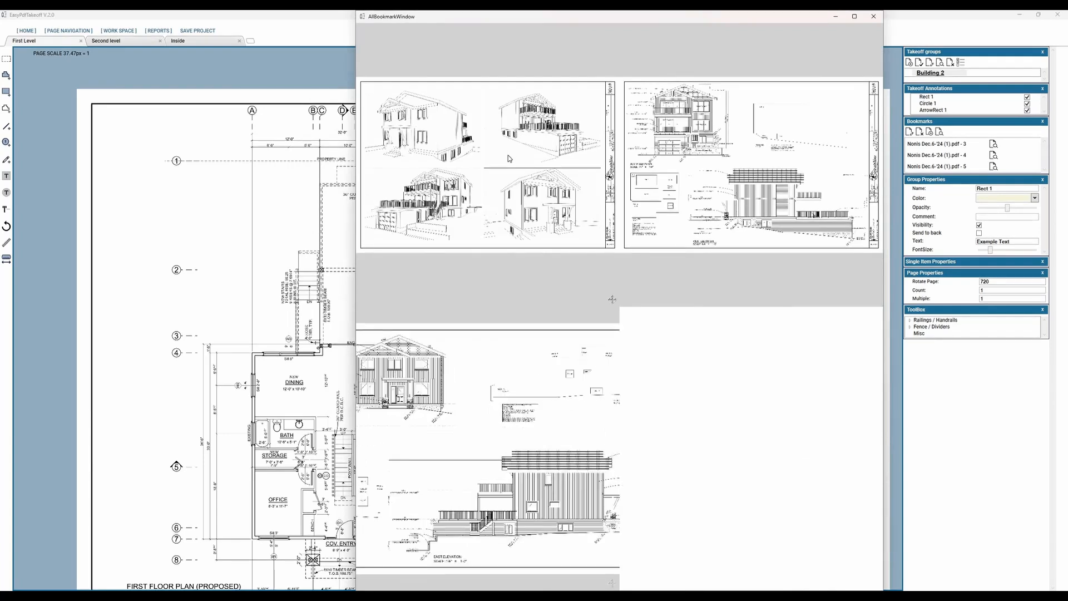
pyautogui.scroll(3, 491, 166)
pyautogui.moveTo(397, 186); pyautogui.dragTo(478, 177)
pyautogui.moveTo(419, 295); pyautogui.dragTo(417, 233)
pyautogui.scroll(3, 612, 299)
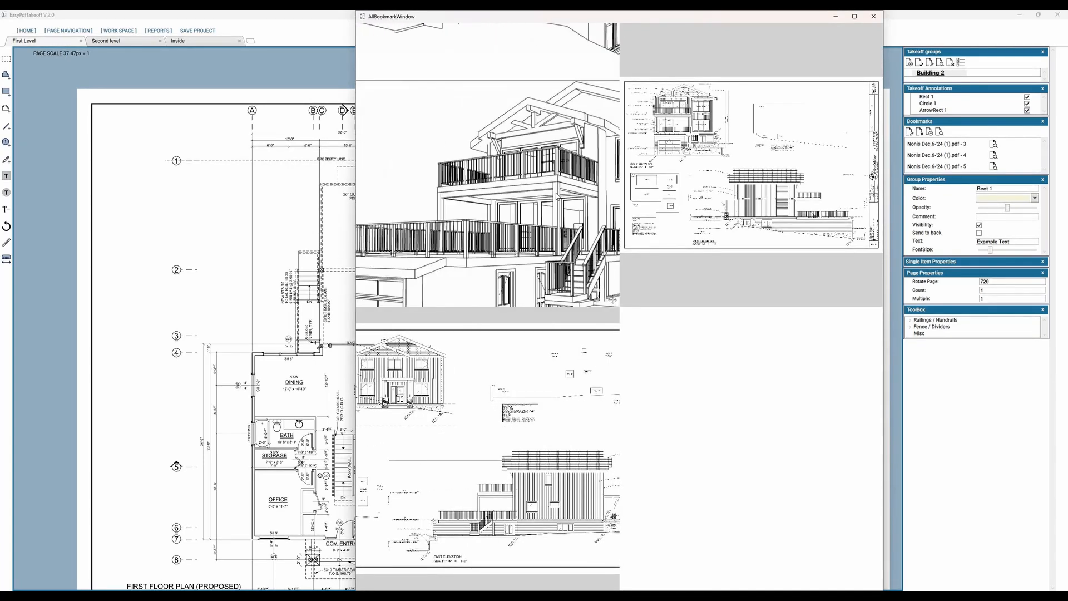
pyautogui.scroll(2, 612, 299)
pyautogui.moveTo(513, 228); pyautogui.dragTo(478, 234)
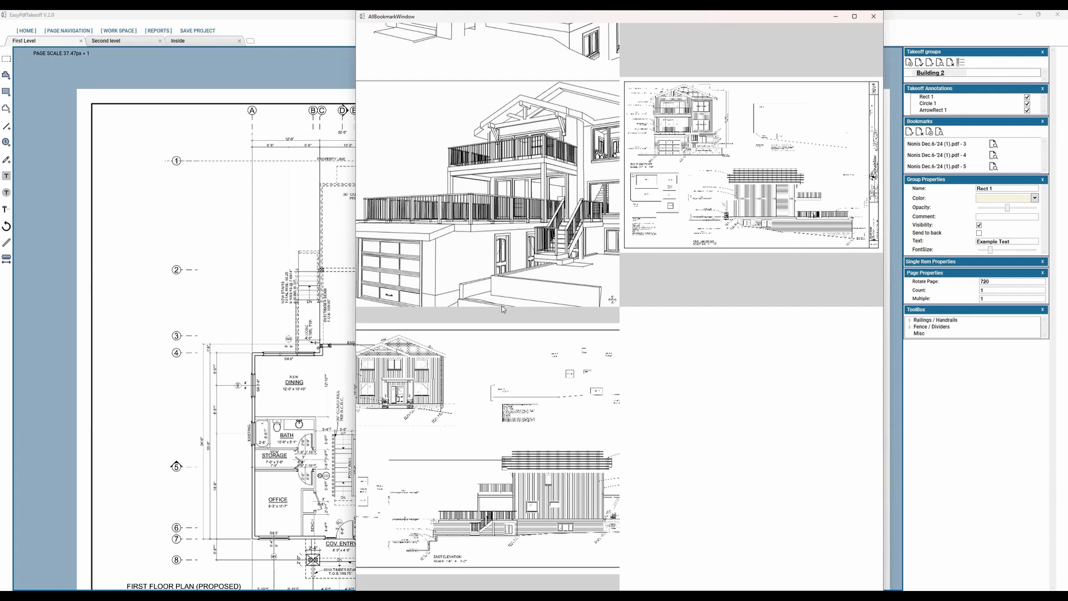
pyautogui.moveTo(725, 22); pyautogui.dragTo(704, 102)
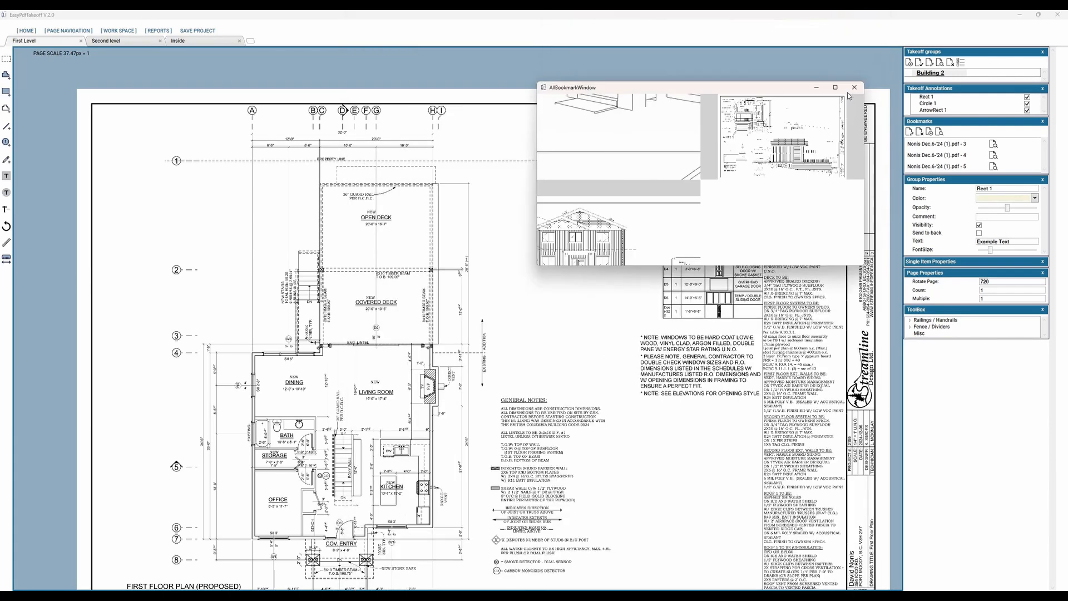
pyautogui.click(850, 94)
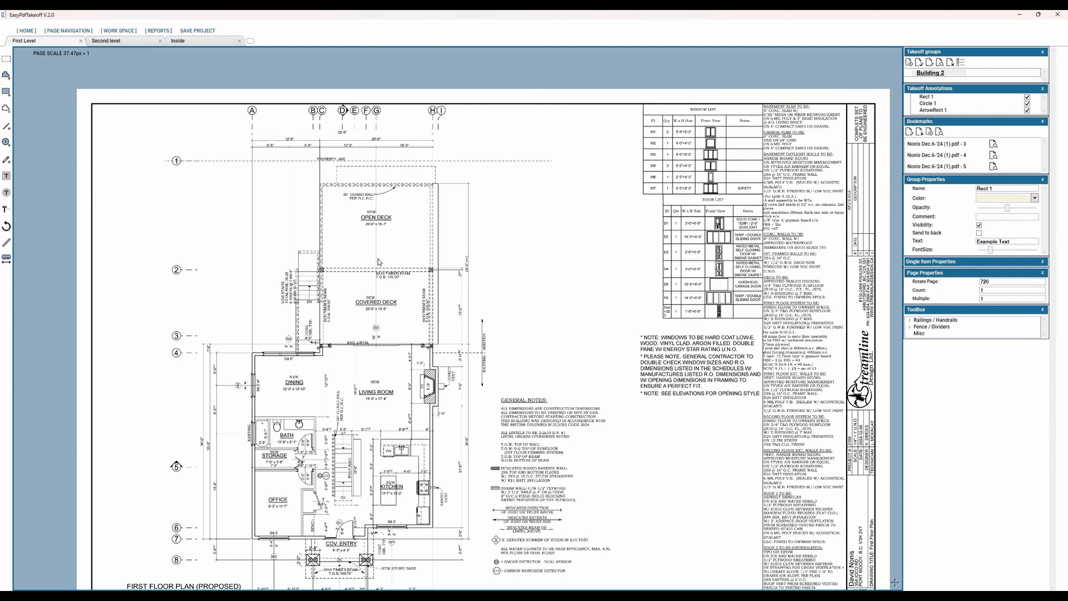
# Step: Create a blue polyline takeoff item named Railing - Fascia Mounted in the Building 2 group
pyautogui.scroll(-1, 378, 266)
pyautogui.keyDown('ctrl'); pyautogui.scroll(3, 287, 127); pyautogui.keyUp('ctrl')
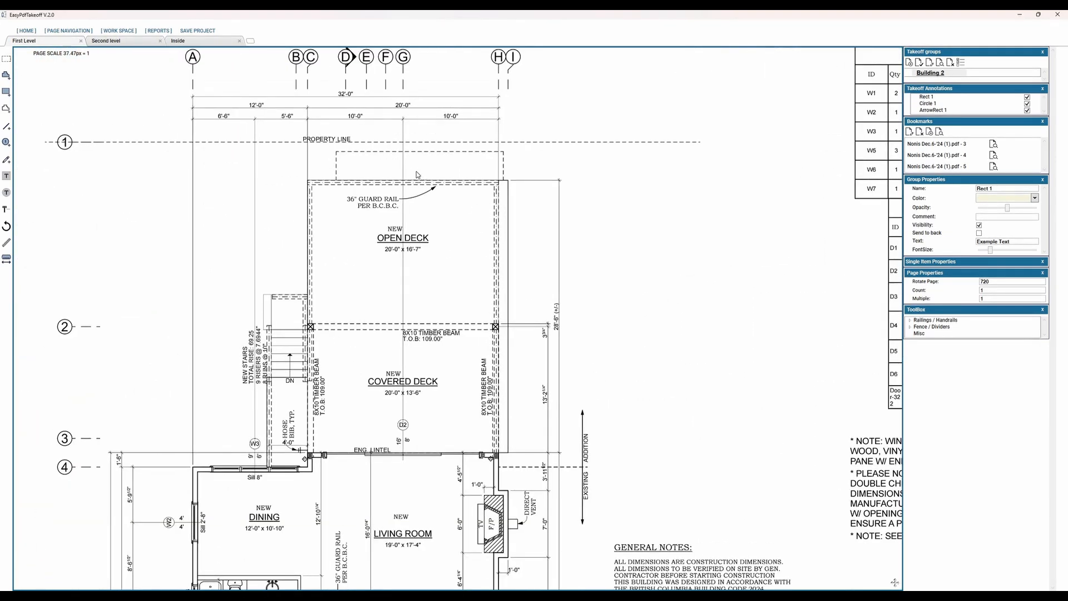
pyautogui.keyDown('ctrl'); pyautogui.scroll(2, 307, 147); pyautogui.keyUp('ctrl')
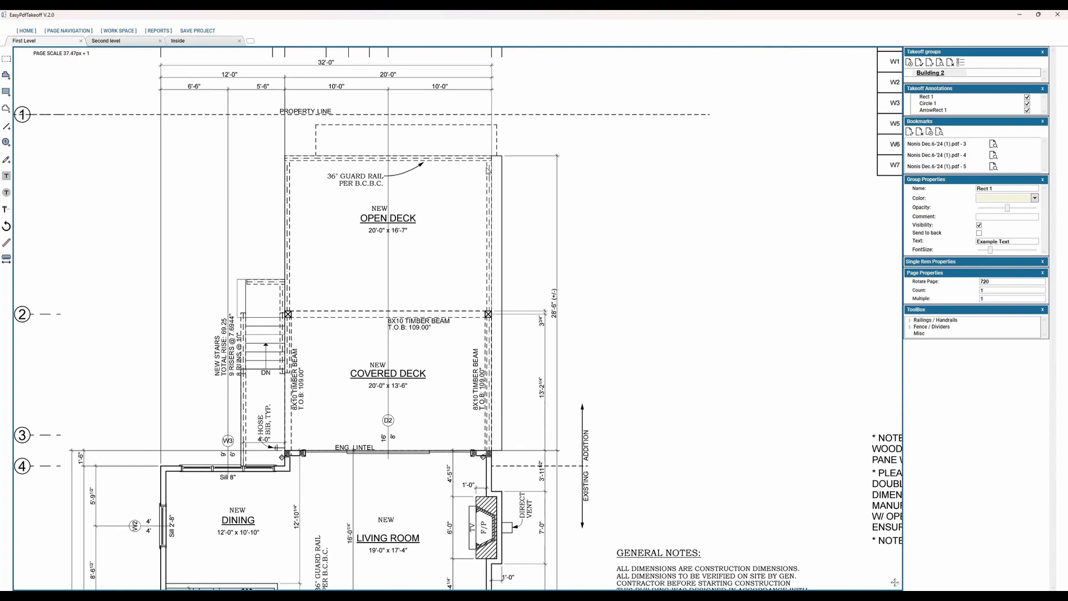
pyautogui.click(8, 111)
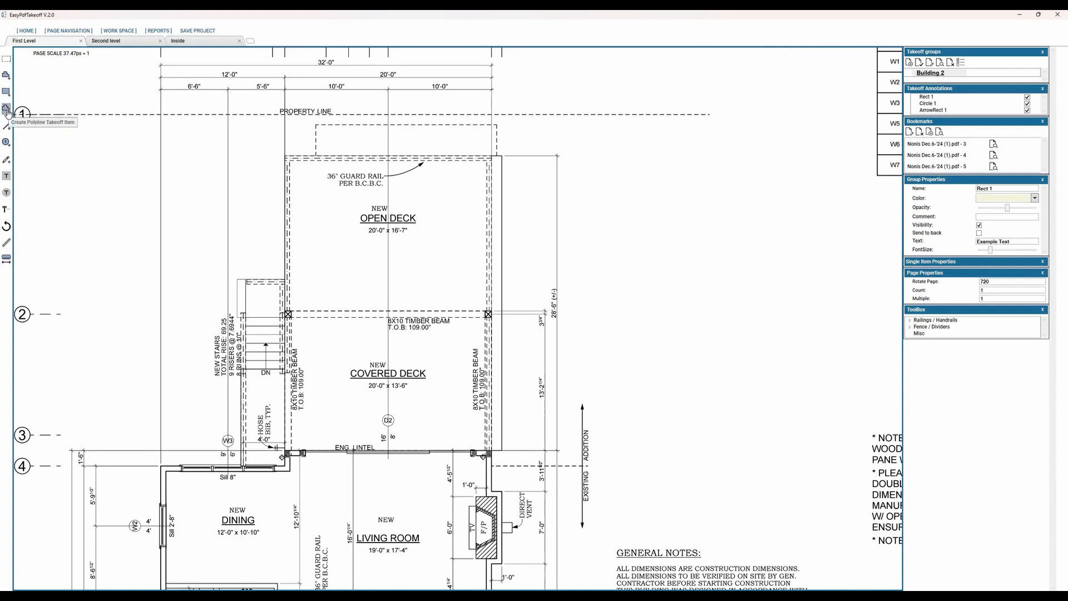
pyautogui.click(623, 318)
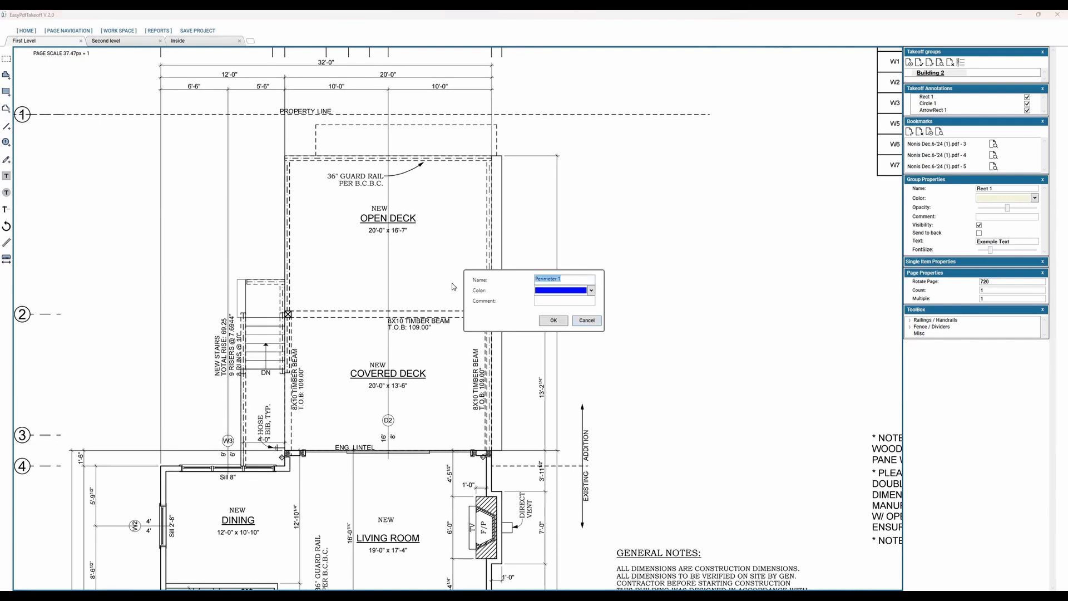
pyautogui.write('Railing - Fascia Mounted')
pyautogui.click(592, 291)
pyautogui.press('Return')
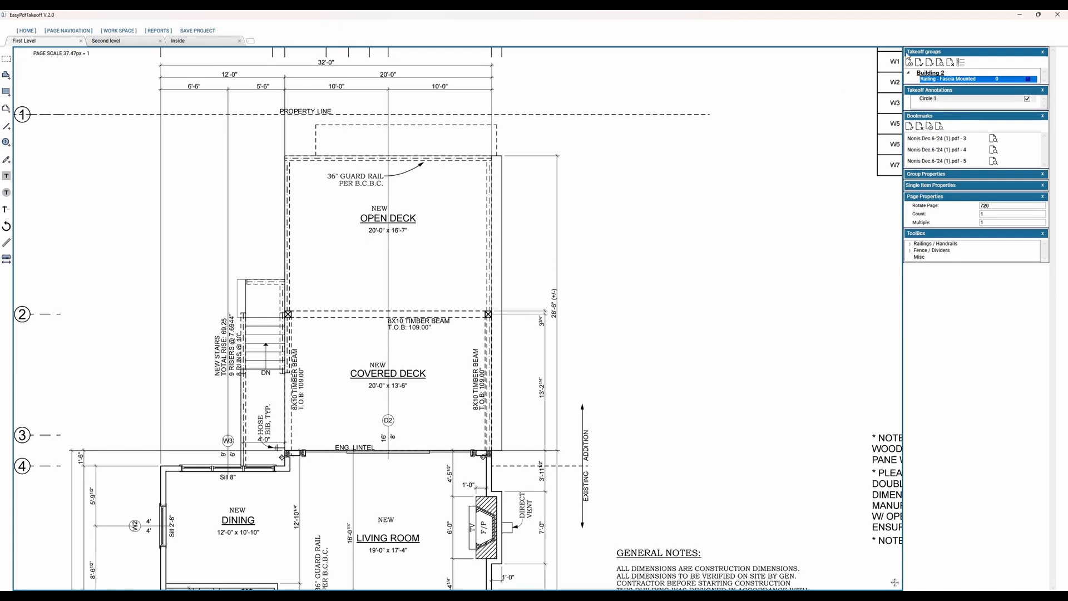
# Step: Trace the Railing - Fascia Mounted item along the deck's right, upper and left edges down to the stairs, about 69.8 ft
pyautogui.click(935, 73)
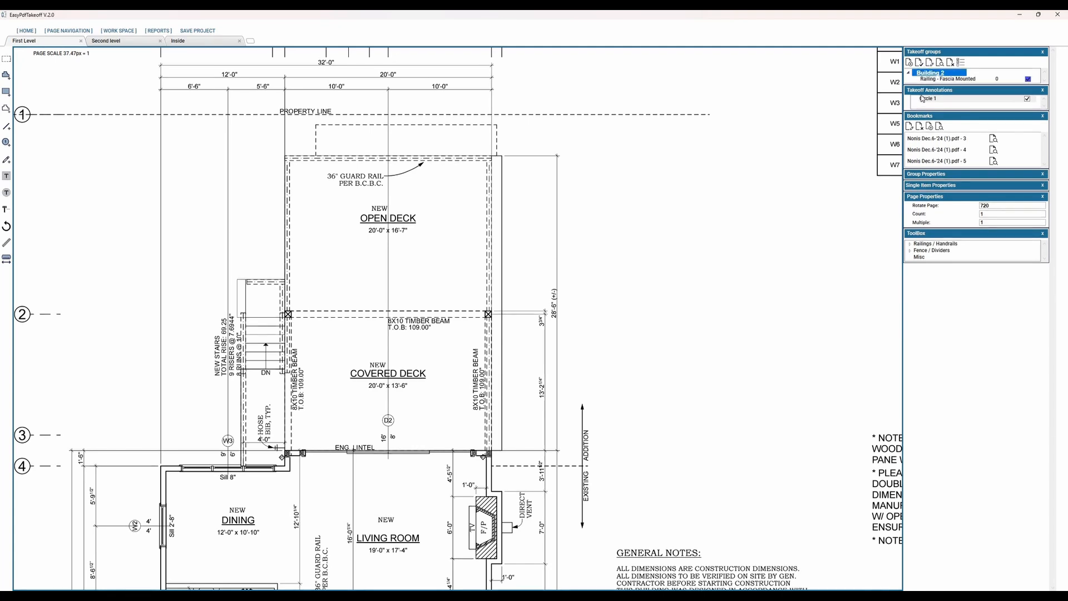
pyautogui.click(934, 79)
pyautogui.click(489, 452)
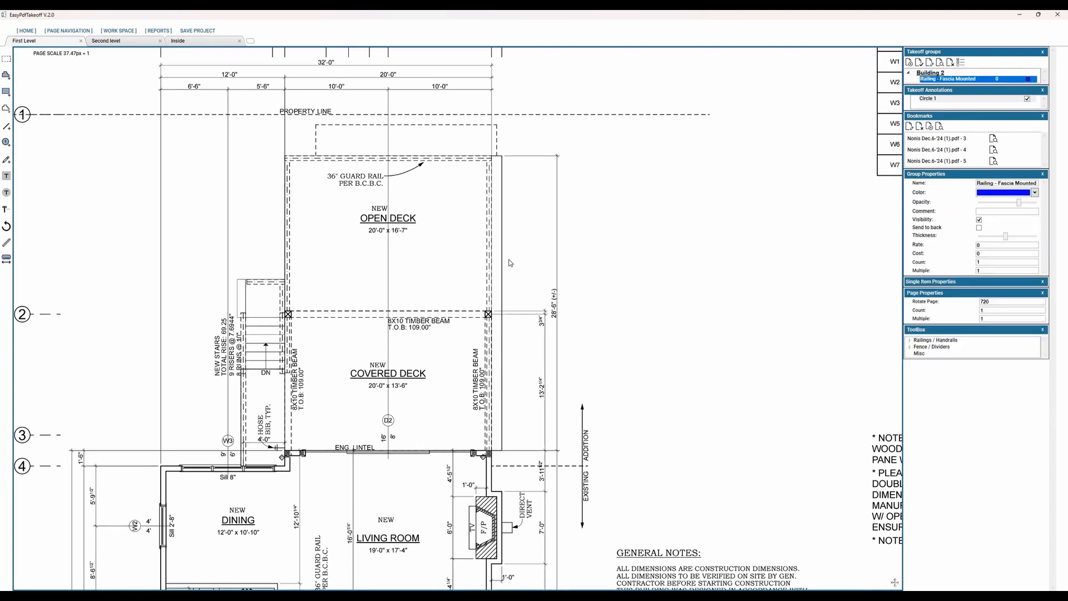
pyautogui.doubleClick(490, 158)
pyautogui.click(287, 158)
pyautogui.doubleClick(491, 155)
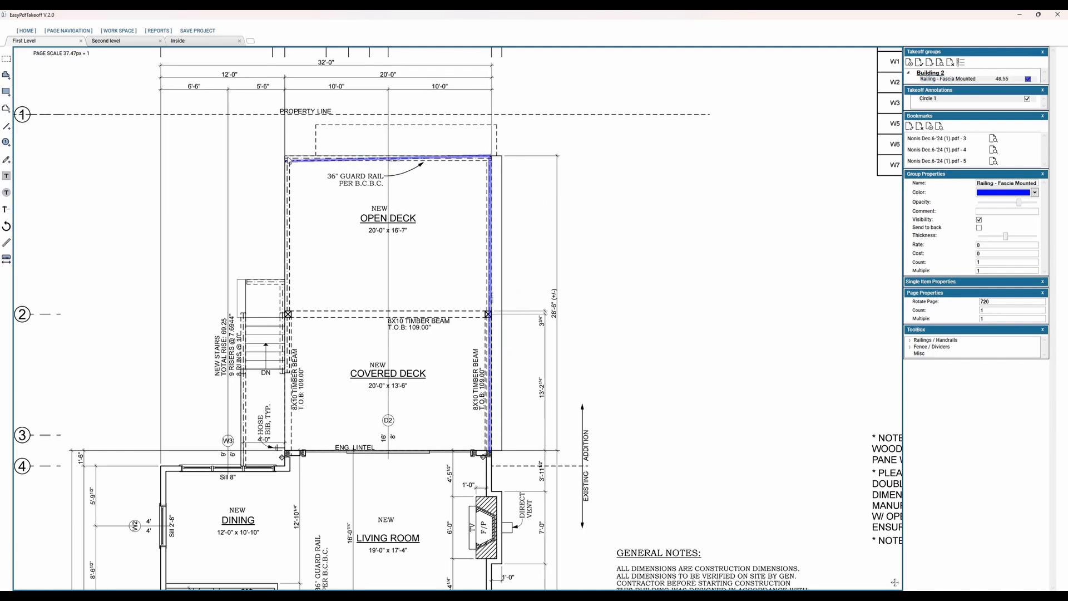
pyautogui.click(287, 157)
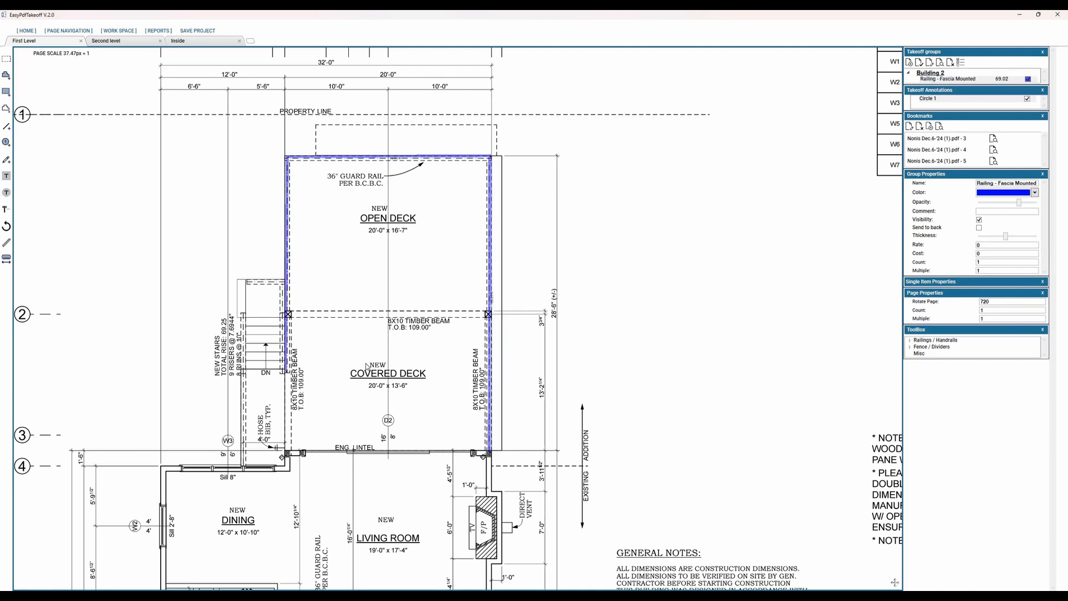
pyautogui.doubleClick(288, 372)
# Step: Create a green polyline takeoff item named Railing - Stair in the Building 2 group
pyautogui.click(6, 110)
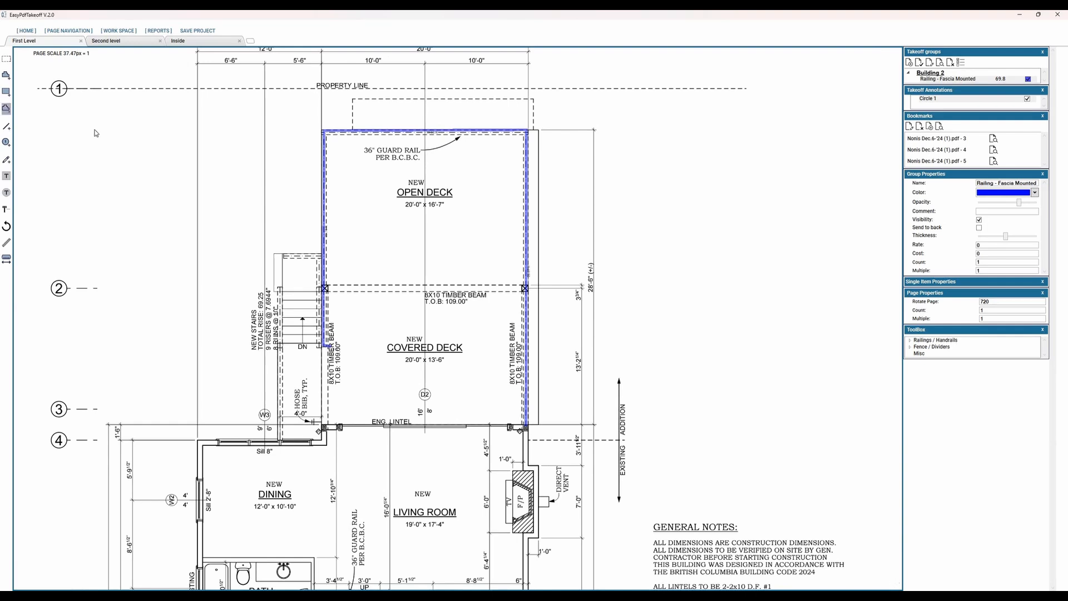
pyautogui.click(7, 111)
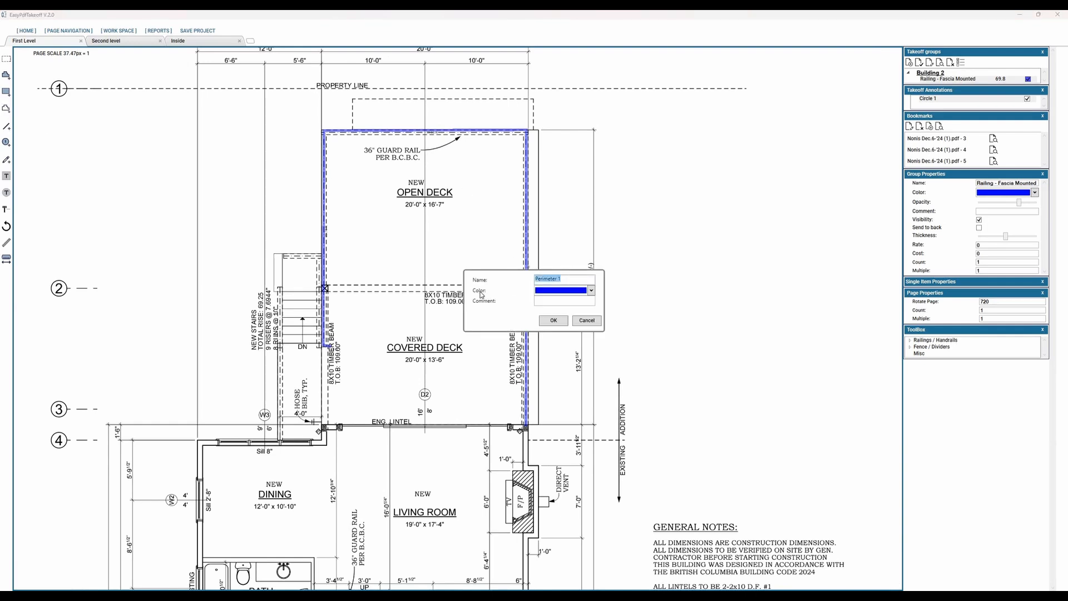
pyautogui.write('Railing - Stair')
pyautogui.click(591, 290)
pyautogui.click(573, 326)
pyautogui.click(553, 321)
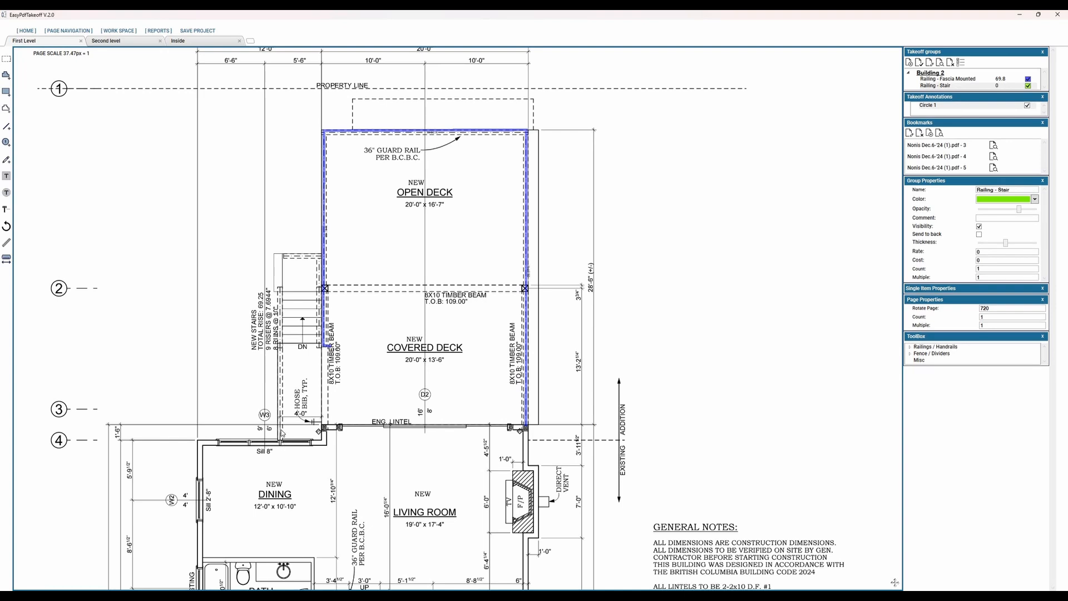
# Step: Trace the Railing - Stair item along the stair's outer edge, across its upper end and down the deck side, about 27.5 ft
pyautogui.click(281, 288)
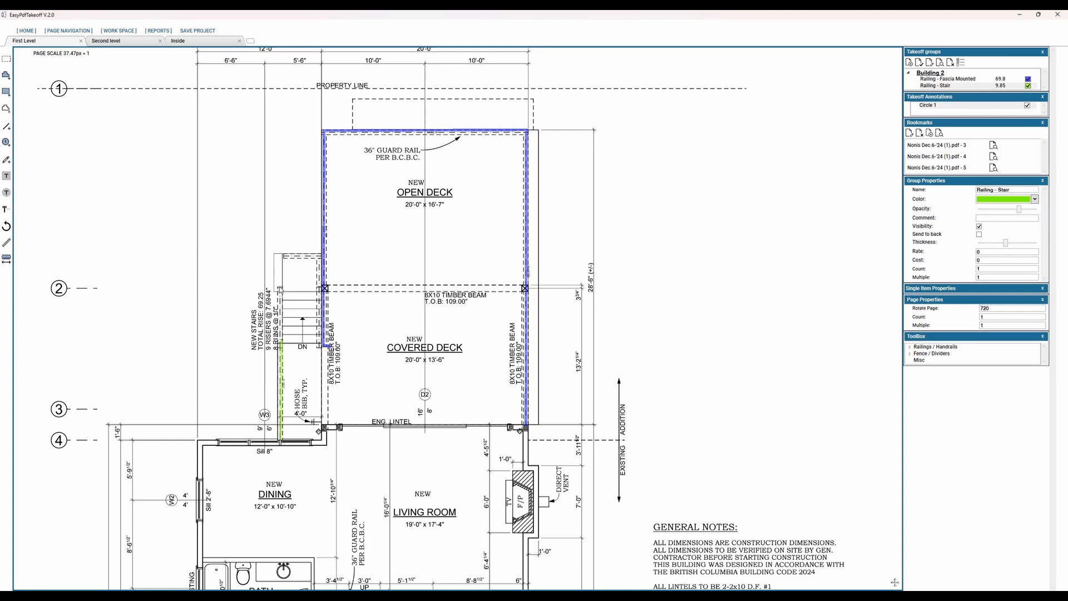
pyautogui.click(318, 258)
pyautogui.click(318, 348)
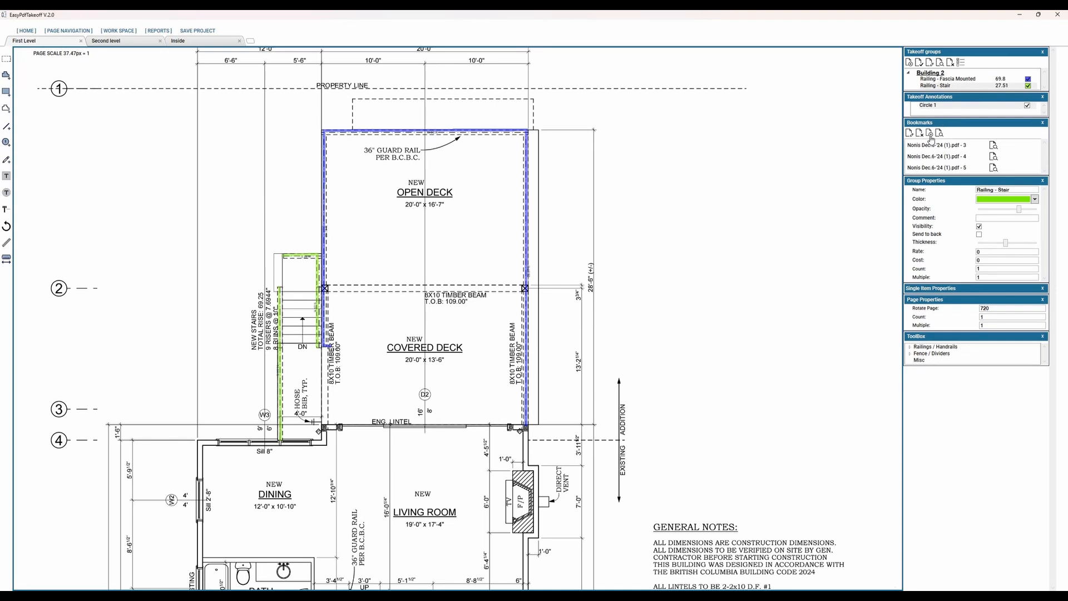
# Step: Right of the deck, draw a sample Railing - Stair line about 10.9 ft long and a Railing - Fascia Mounted line about 9.8 ft long below it
pyautogui.click(937, 80)
pyautogui.click(927, 86)
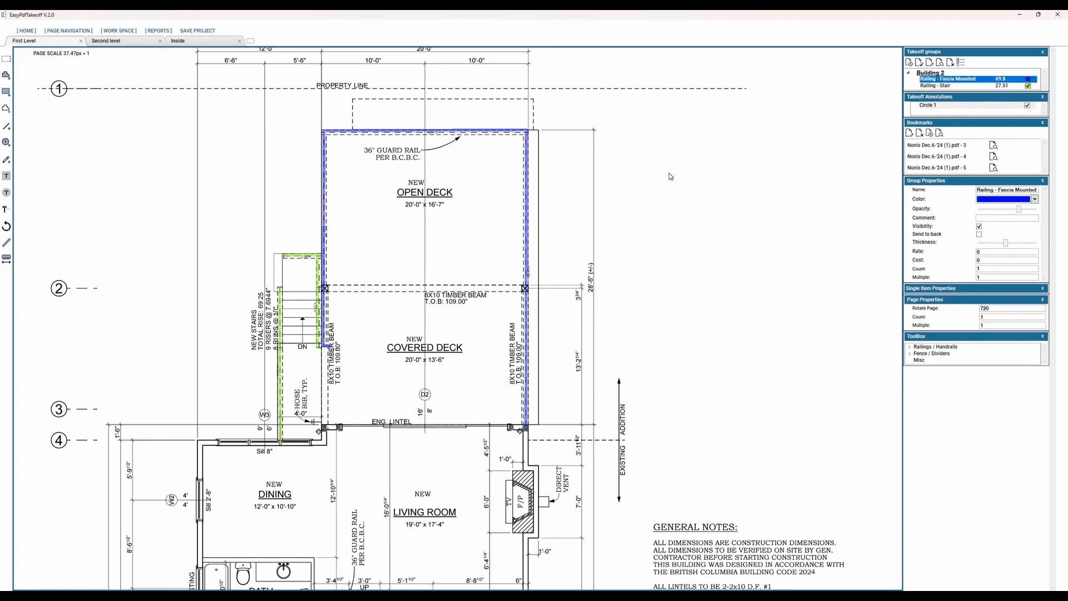
pyautogui.click(655, 173)
pyautogui.click(764, 173)
pyautogui.click(946, 80)
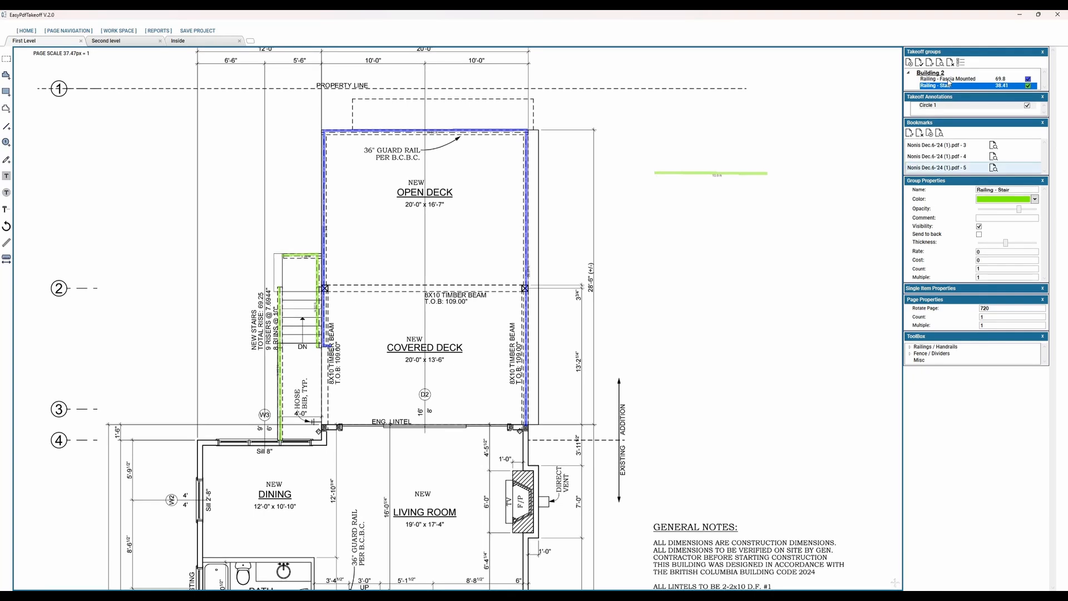
pyautogui.click(664, 198)
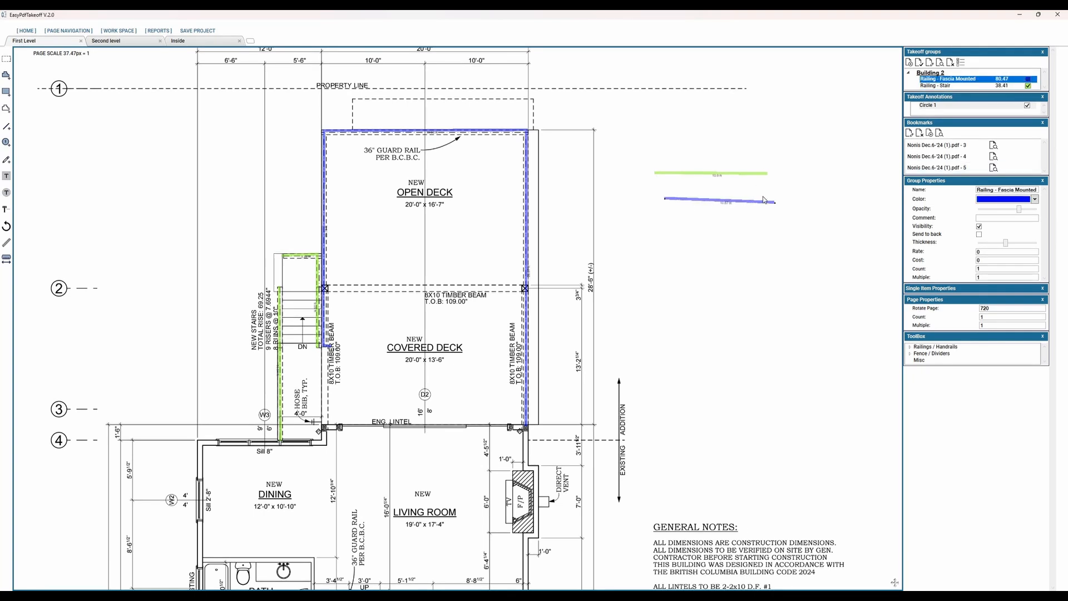
pyautogui.click(766, 198)
pyautogui.moveTo(749, 157); pyautogui.dragTo(613, 193, button='middle')
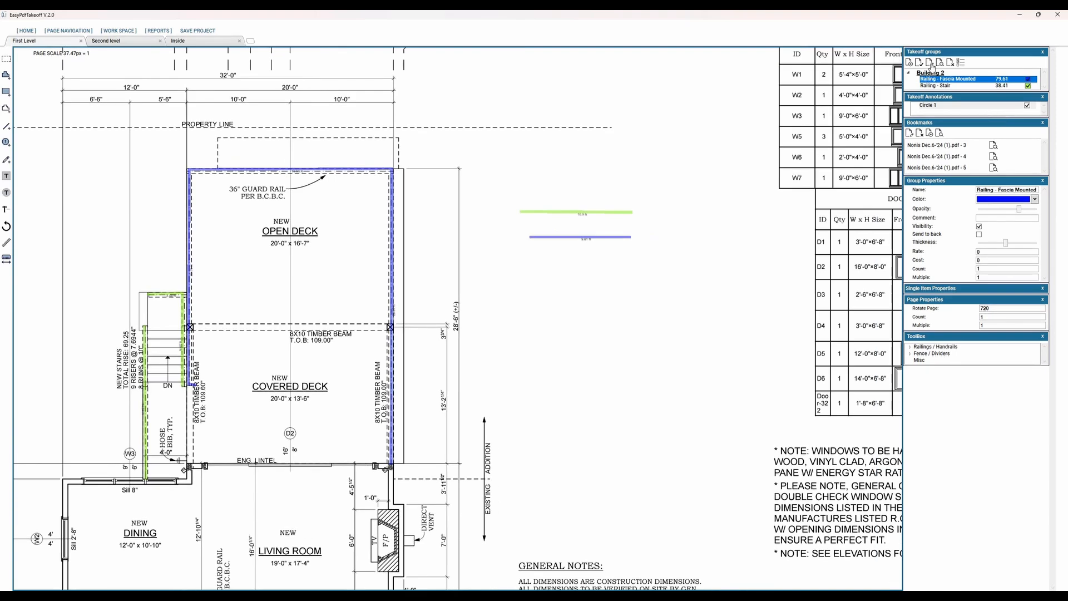
# Step: Move the Railing - Fascia Mounted item below Railing - Stair in the takeoff group order
pyautogui.rightClick(922, 80)
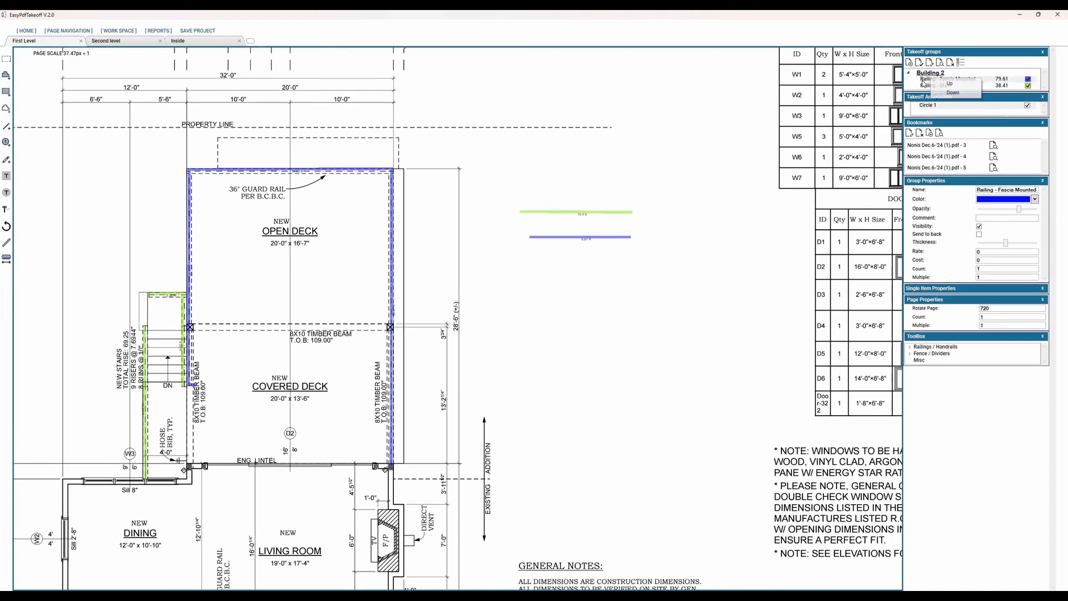
pyautogui.click(964, 79)
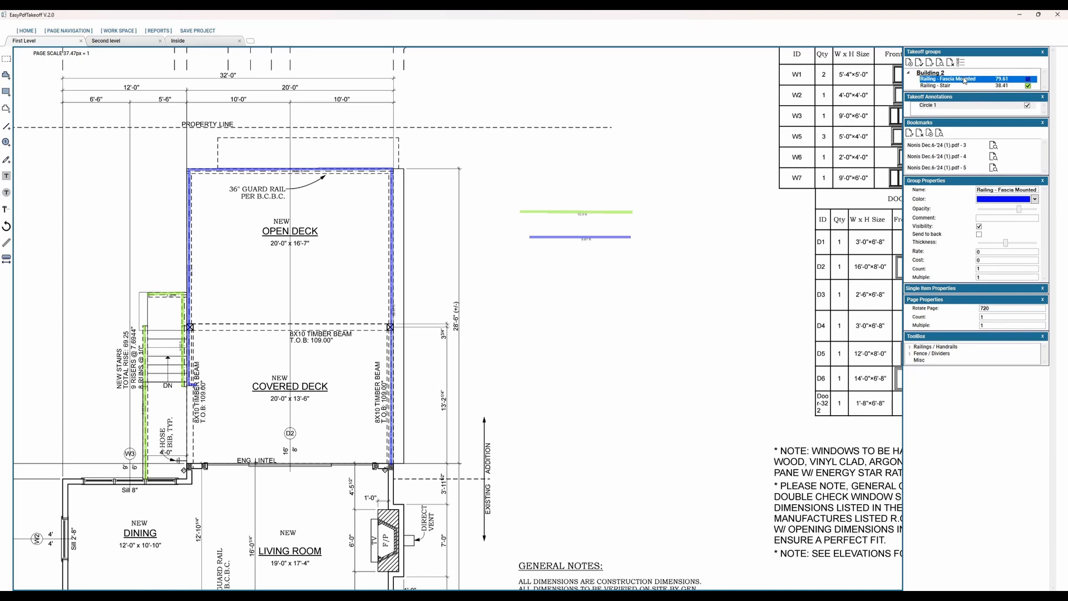
pyautogui.rightClick(965, 80)
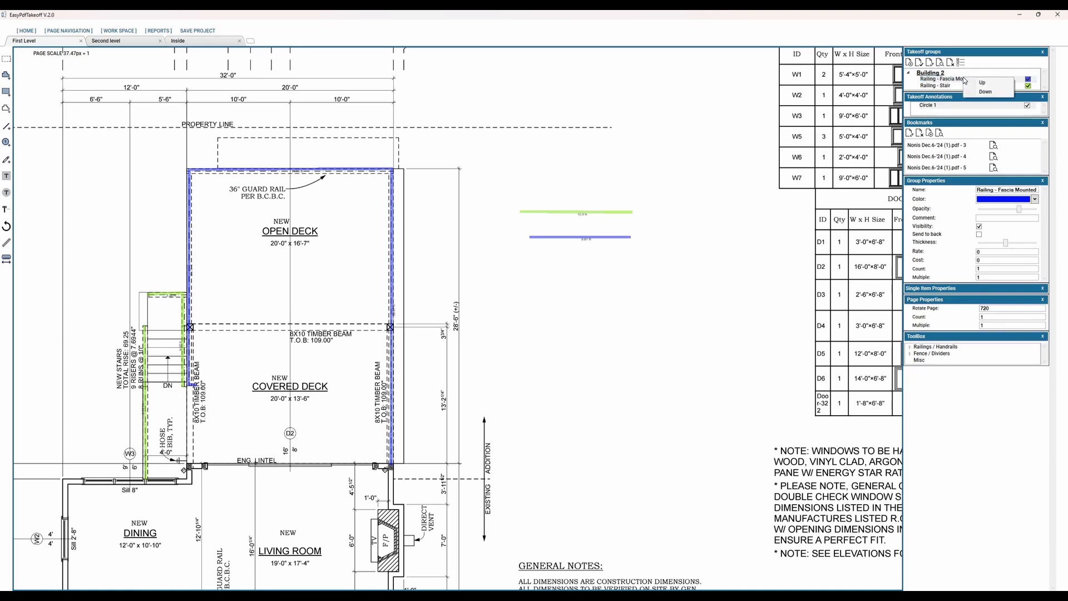
pyautogui.click(977, 92)
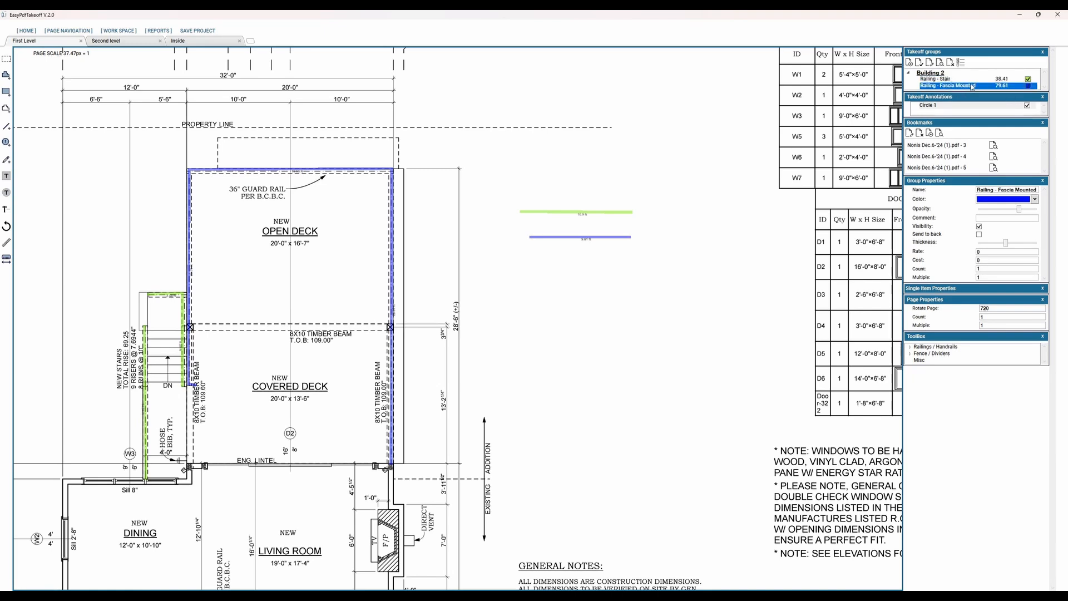
pyautogui.rightClick(957, 85)
pyautogui.click(950, 85)
# Step: Hide and show the Railing - Stair and Railing - Fascia Mounted items in the takeoff group list
pyautogui.click(979, 79)
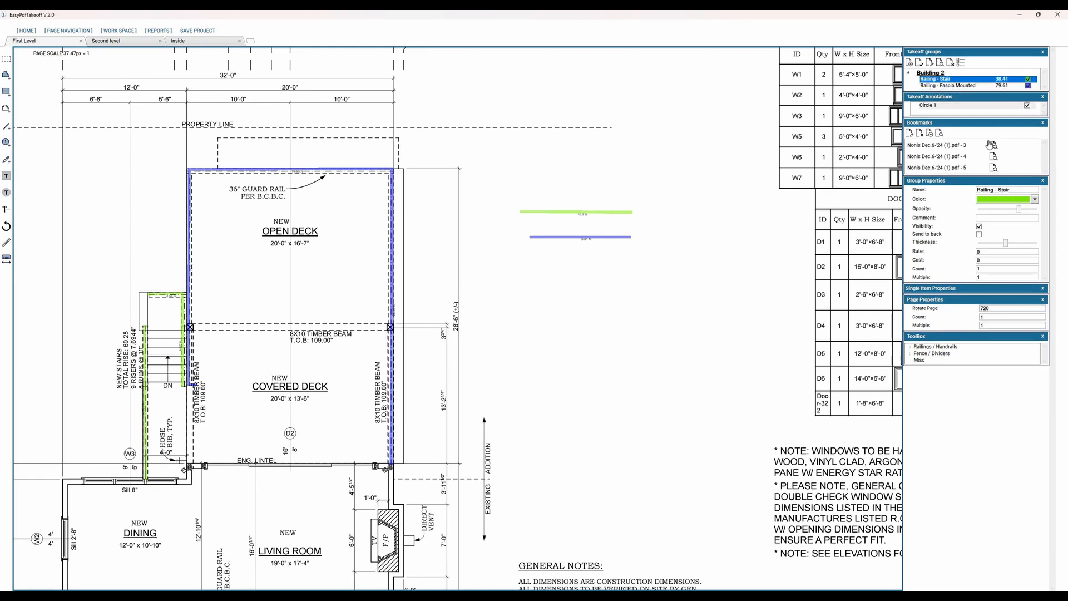
pyautogui.click(1029, 79)
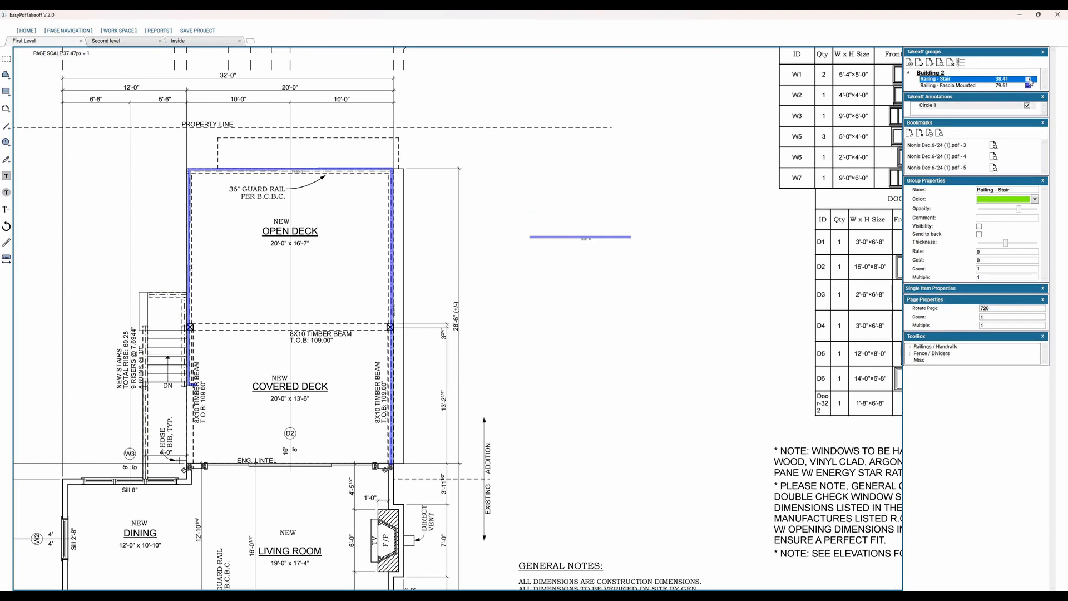
pyautogui.click(1028, 80)
pyautogui.click(1028, 79)
pyautogui.click(1029, 80)
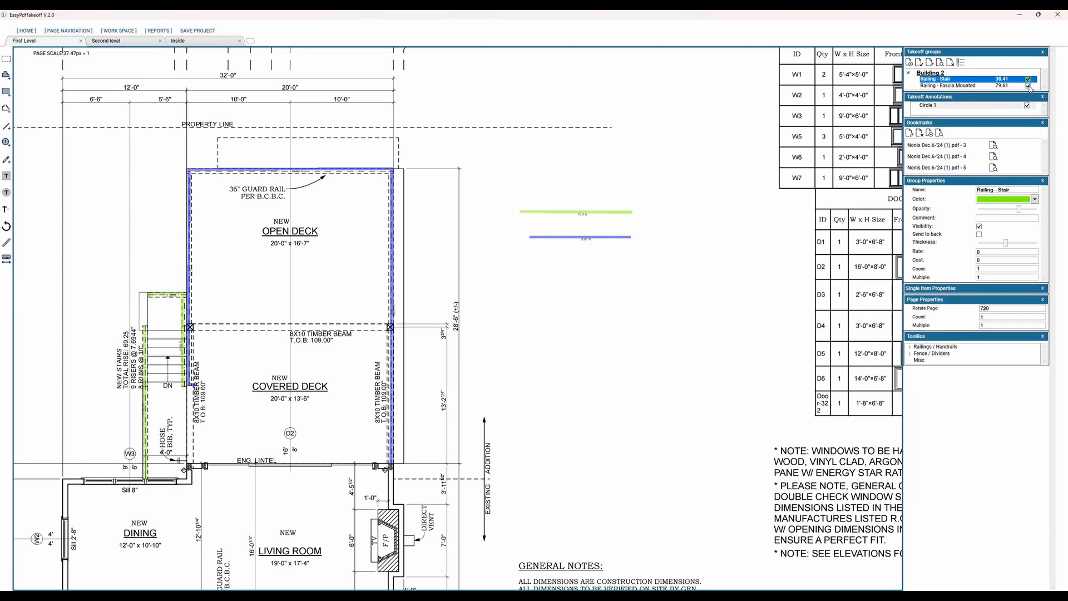
pyautogui.click(1028, 86)
pyautogui.click(1028, 86)
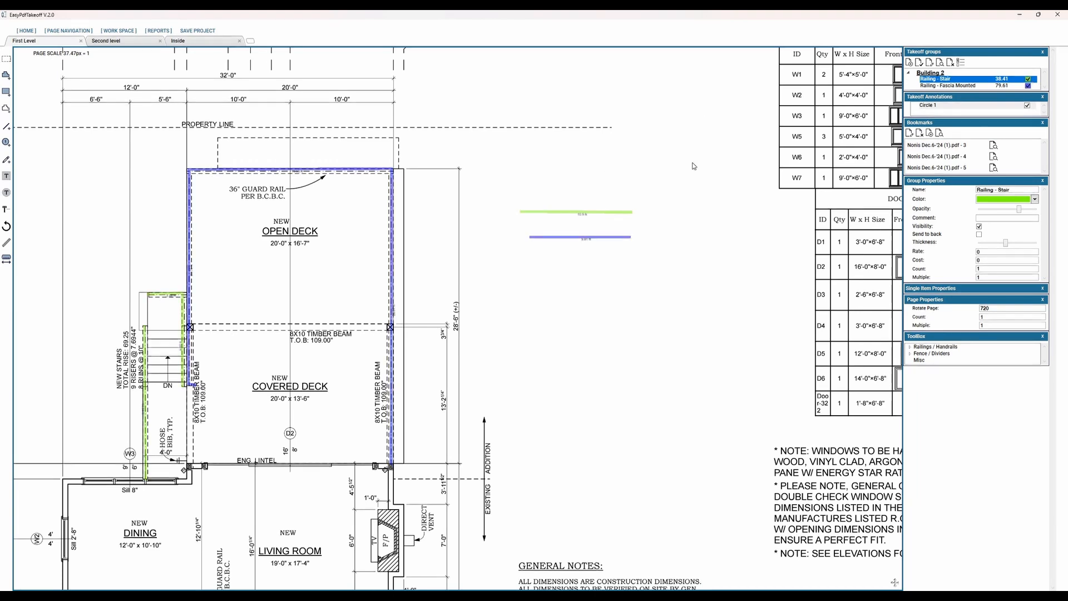
# Step: Draw an L-shaped Railing - Stair polyline and a short stub right of the deck, about 22.2 ft in total, and move the polyline above the sample lines
pyautogui.moveTo(647, 138); pyautogui.dragTo(598, 94, button='middle')
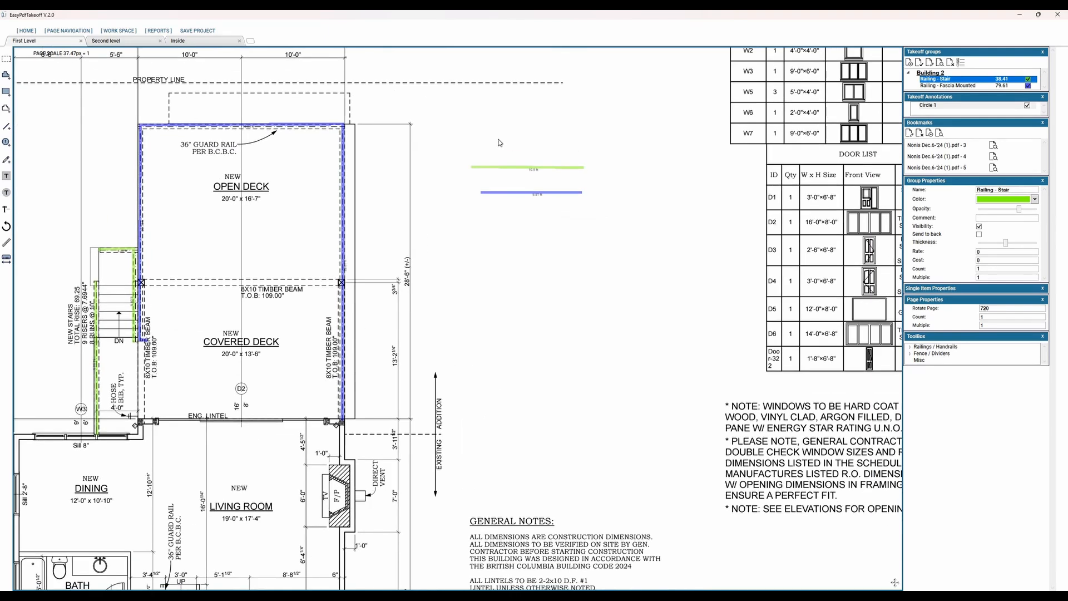
pyautogui.scroll(1, 500, 139)
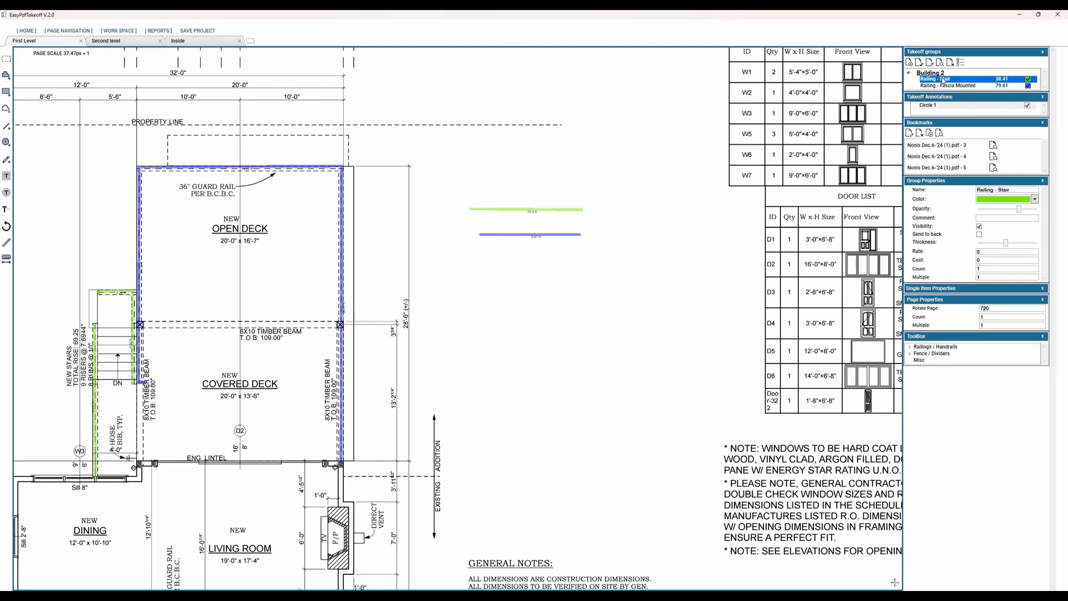
pyautogui.click(392, 281)
pyautogui.click(563, 291)
pyautogui.doubleClick(600, 315)
pyautogui.doubleClick(562, 336)
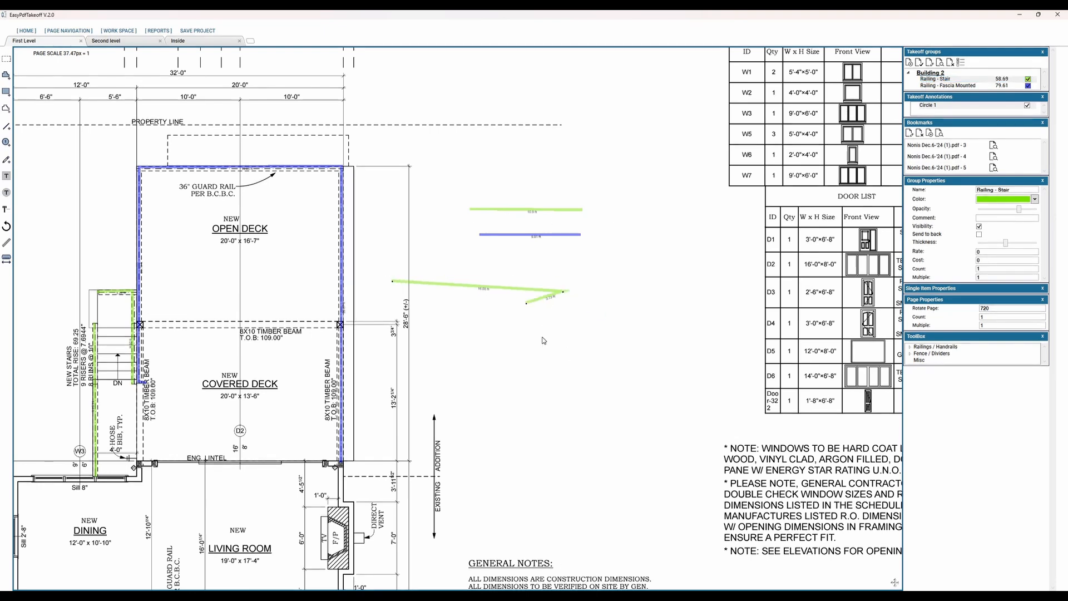
pyautogui.click(521, 295)
pyautogui.click(512, 287)
pyautogui.press('Escape')
pyautogui.moveTo(505, 285); pyautogui.dragTo(579, 179)
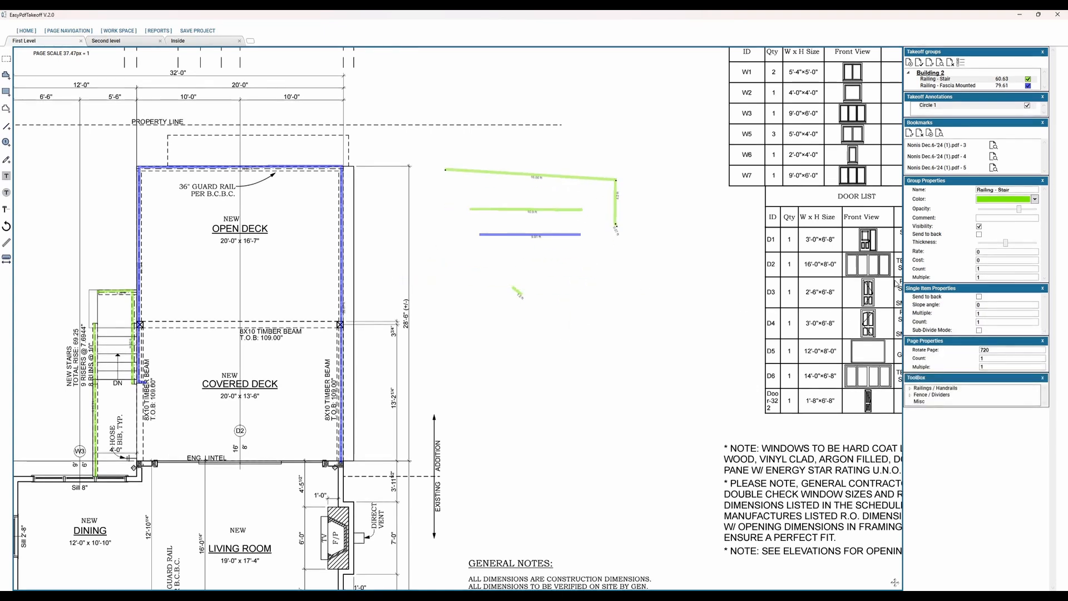
# Step: Switch the visibility property of the Railing - Stair group off and back on
pyautogui.click(979, 227)
pyautogui.click(979, 227)
pyautogui.click(979, 227)
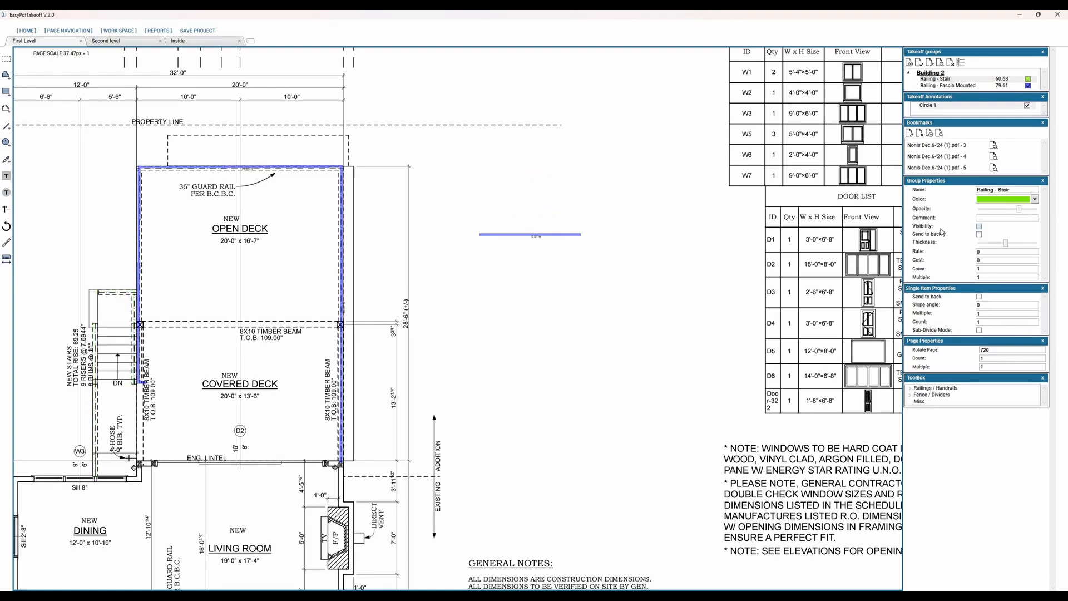
pyautogui.click(980, 227)
# Step: Change the Railing - Stair group to cyan at full opacity and enter the comment Aluminum
pyautogui.click(1034, 199)
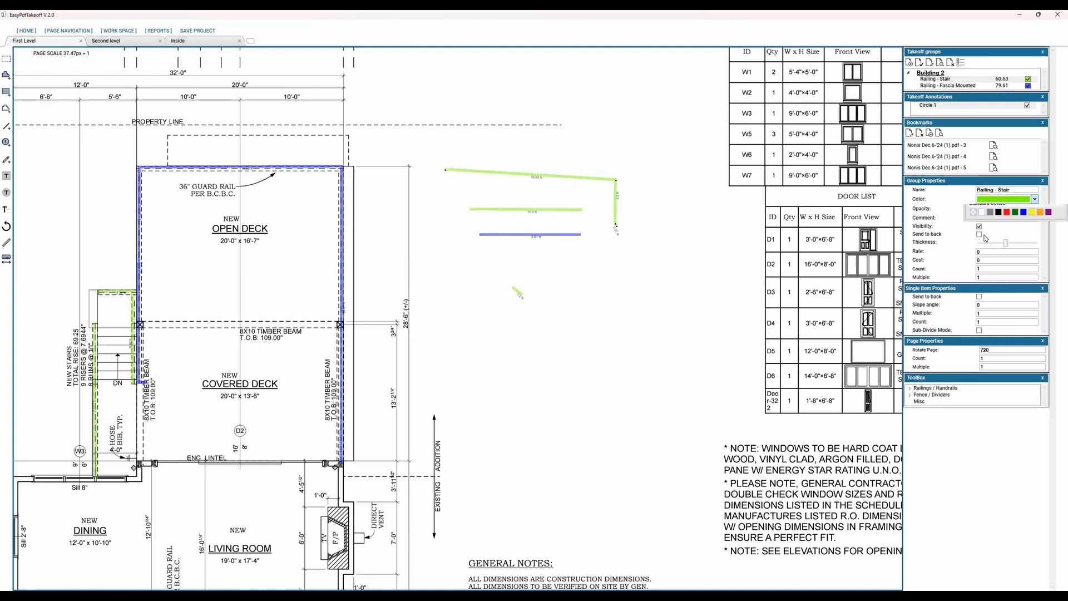
pyautogui.click(985, 235)
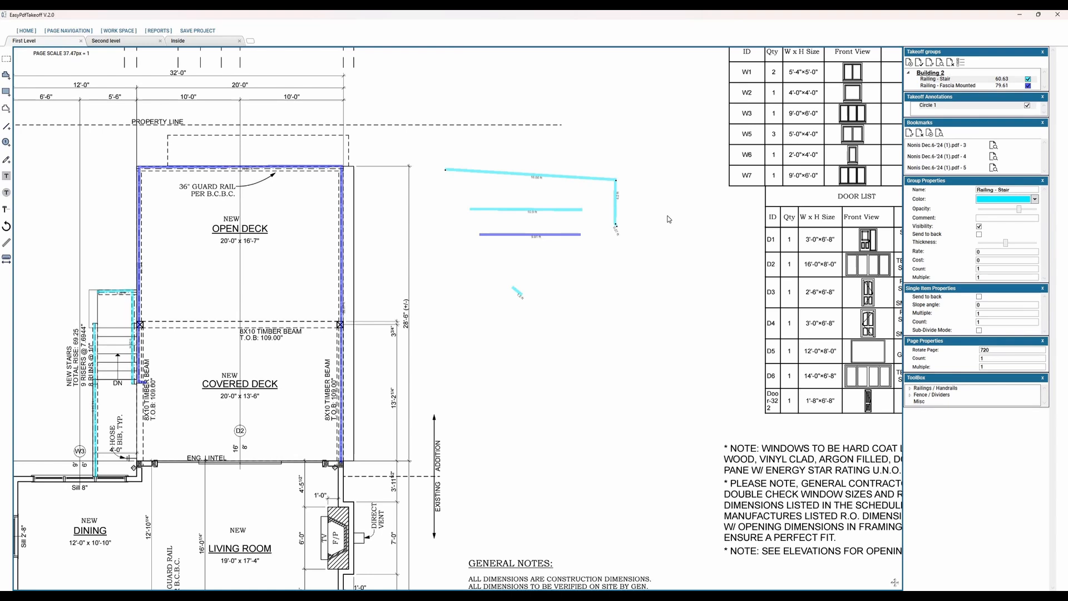
pyautogui.moveTo(1019, 210); pyautogui.dragTo(1033, 209)
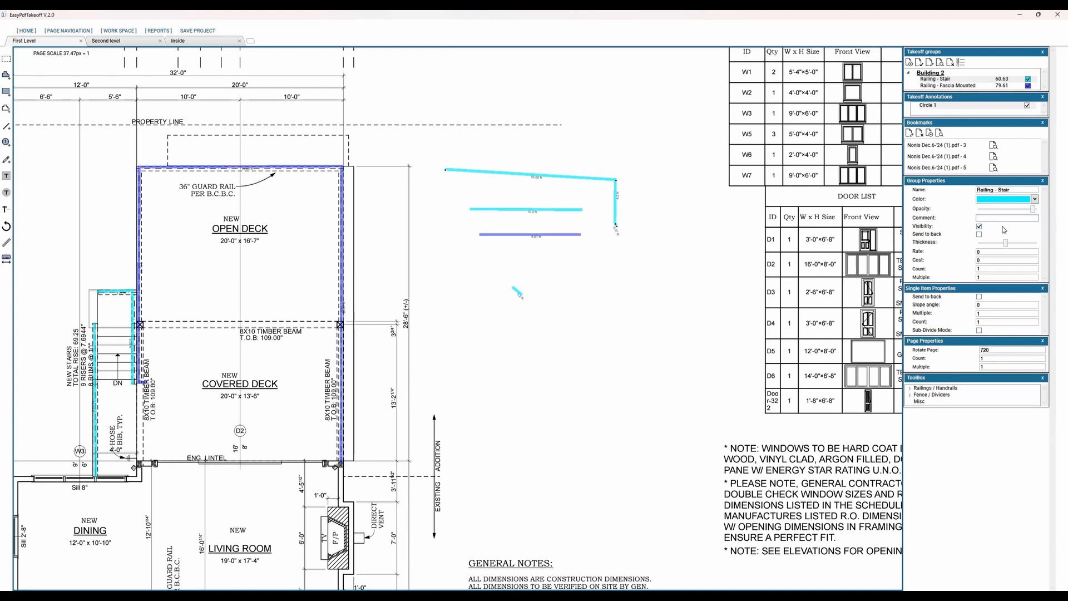
pyautogui.write('Aluminum')
# Step: Create a rectangle takeoff item with the default name and color, draw it below the sample lines at about 221 sq ft, and shift it slightly right
pyautogui.click(538, 300)
pyautogui.press('Return')
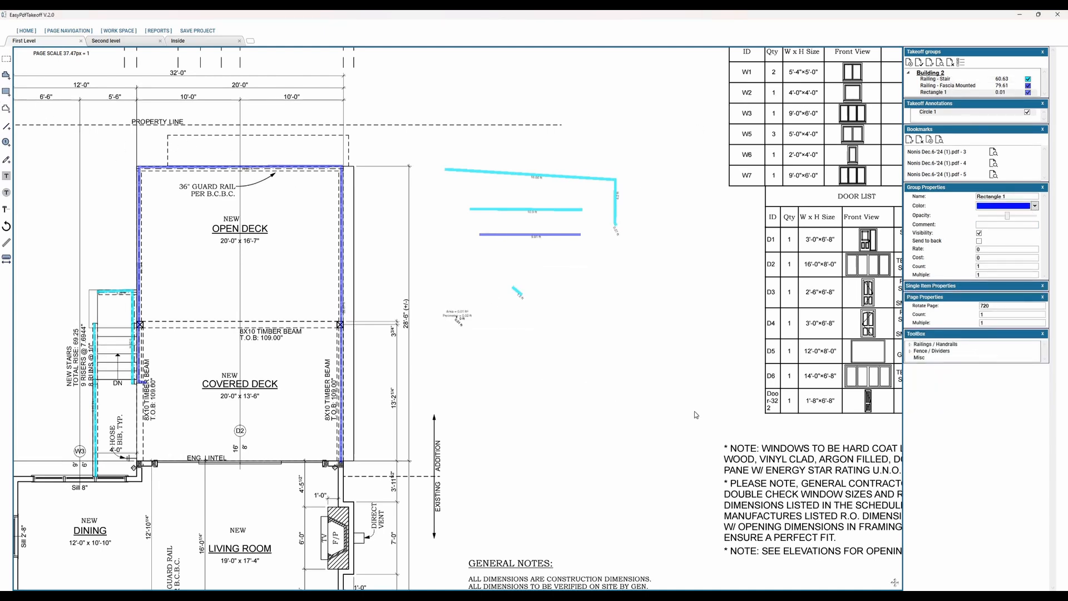
pyautogui.moveTo(455, 316); pyautogui.dragTo(688, 418)
pyautogui.moveTo(562, 362); pyautogui.dragTo(584, 363)
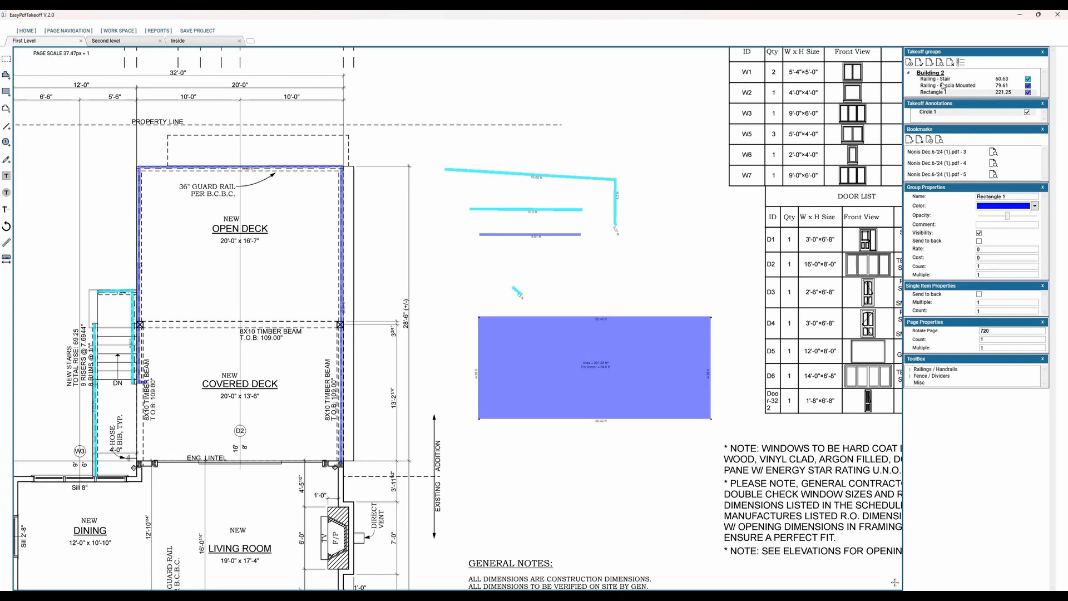
# Step: Try to draw a Railing - Stair line on top of the blue rectangle
pyautogui.click(525, 370)
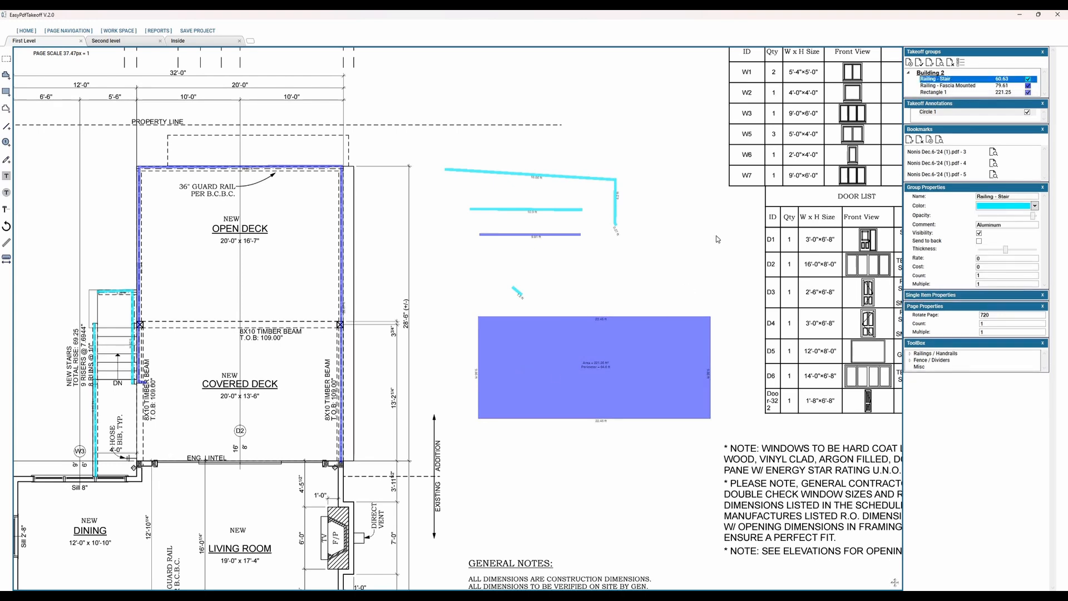
pyautogui.click(931, 82)
pyautogui.moveTo(528, 356); pyautogui.dragTo(567, 295)
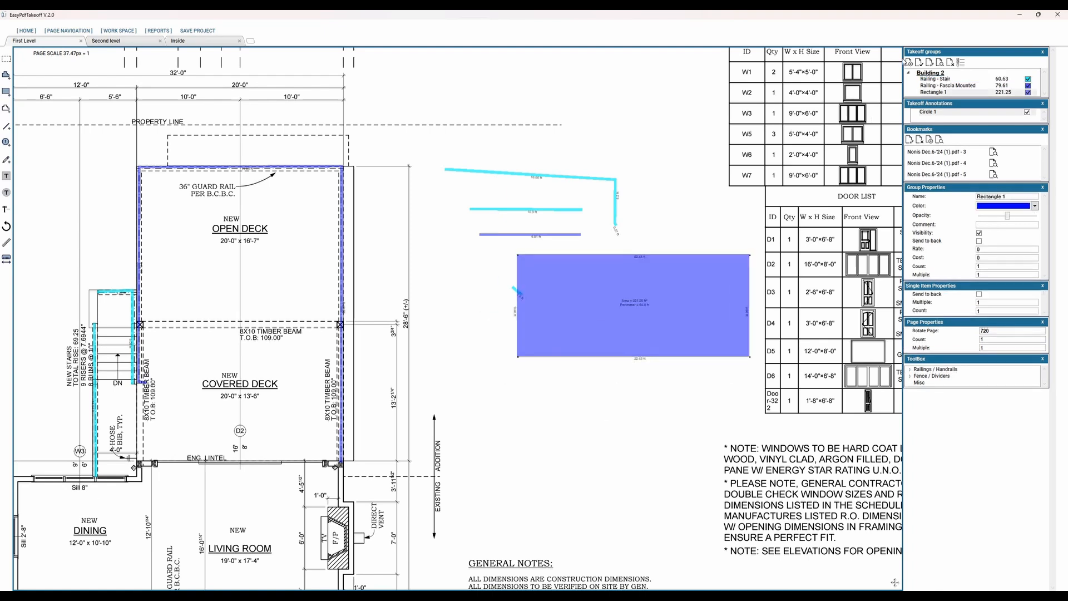
# Step: Send the Rectangle 1 group to the back and draw a diagonal Railing - Stair line about 15.8 ft long across the rectangle
pyautogui.click(924, 80)
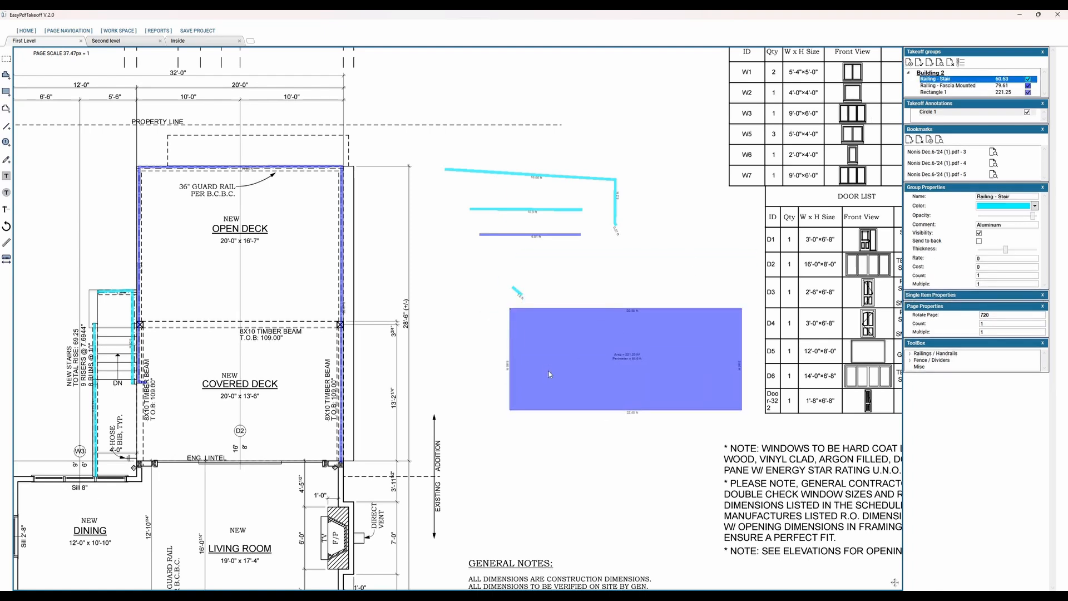
pyautogui.moveTo(548, 367); pyautogui.dragTo(686, 279)
pyautogui.moveTo(573, 334); pyautogui.dragTo(549, 334)
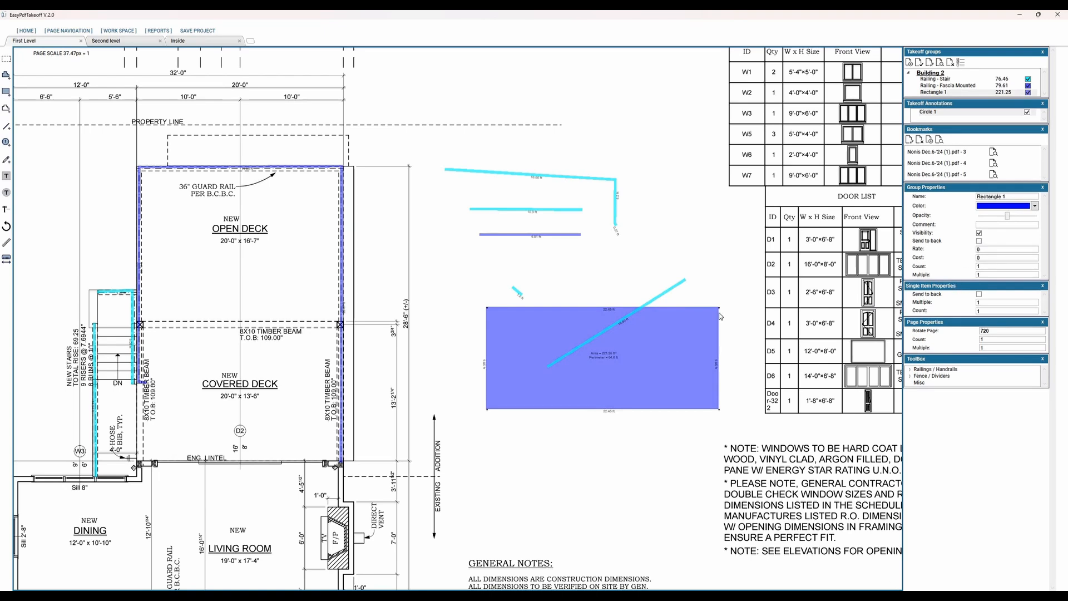
# Step: Draw a second diagonal Railing - Stair line about 13.8 ft long and a two-segment polyline about 23.1 ft long over the rectangle
pyautogui.click(657, 299)
pyautogui.click(941, 81)
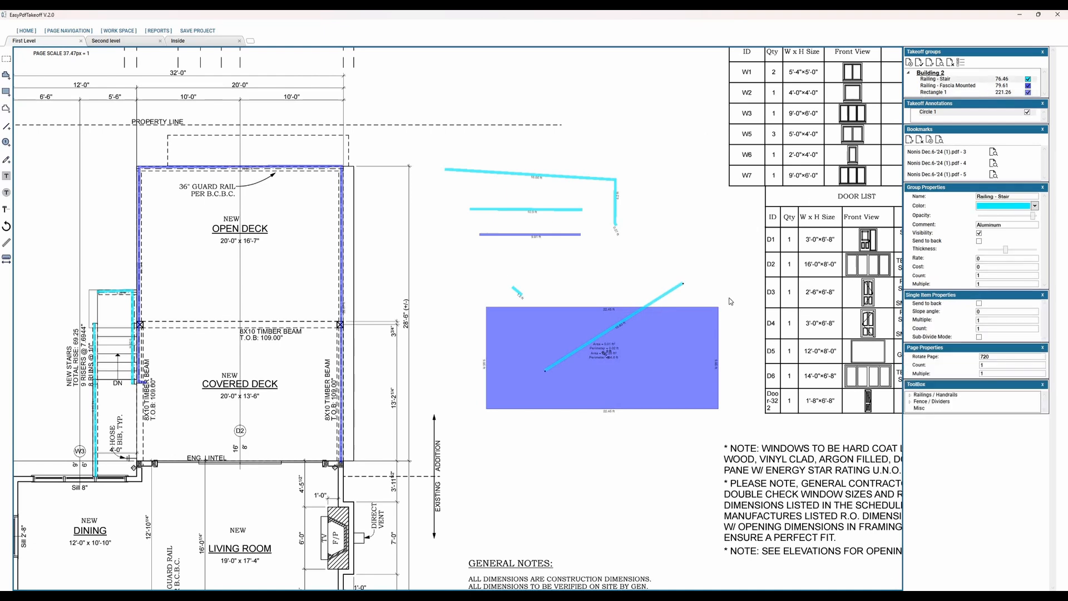
pyautogui.hotkey('ctrl', 'v')
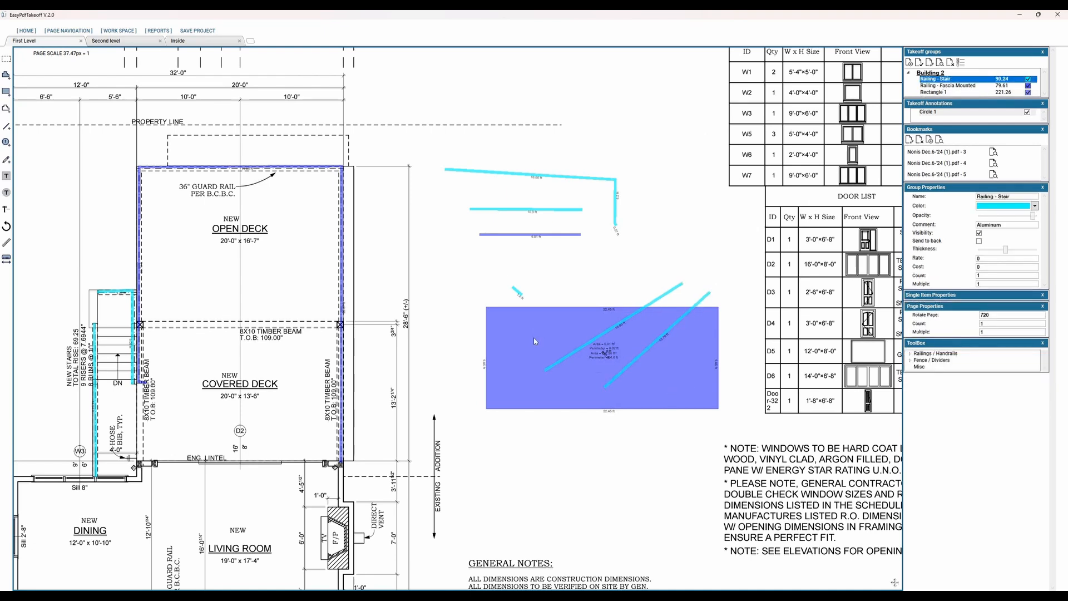
pyautogui.click(707, 386)
pyautogui.click(532, 331)
pyautogui.doubleClick(551, 380)
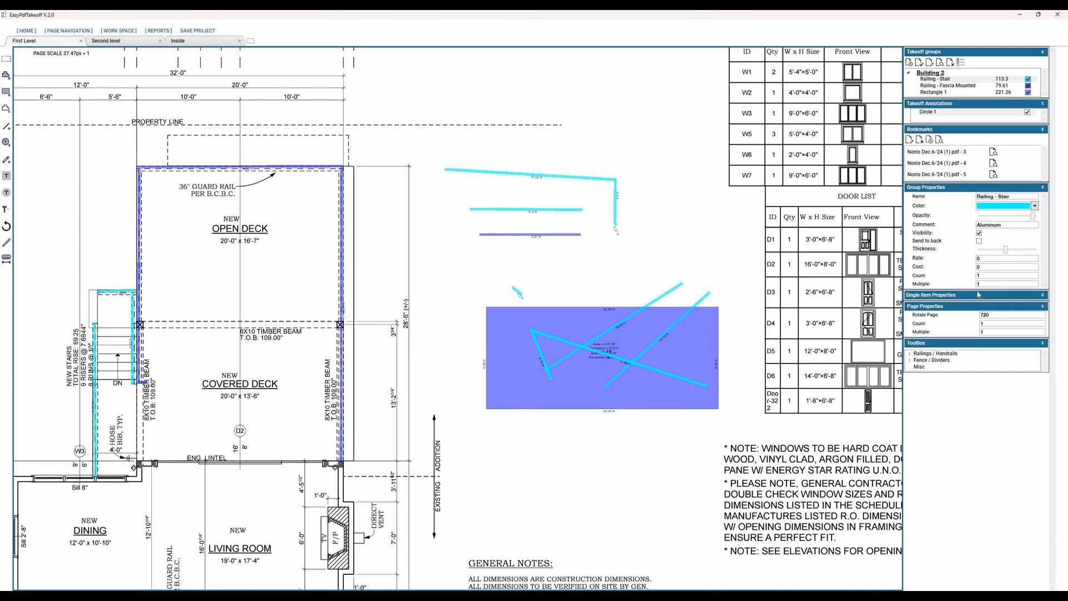
# Step: Move the longer diagonal Railing - Stair line up clear of the blue rectangle and set the group's rate to 50 and cost to 25
pyautogui.click(672, 291)
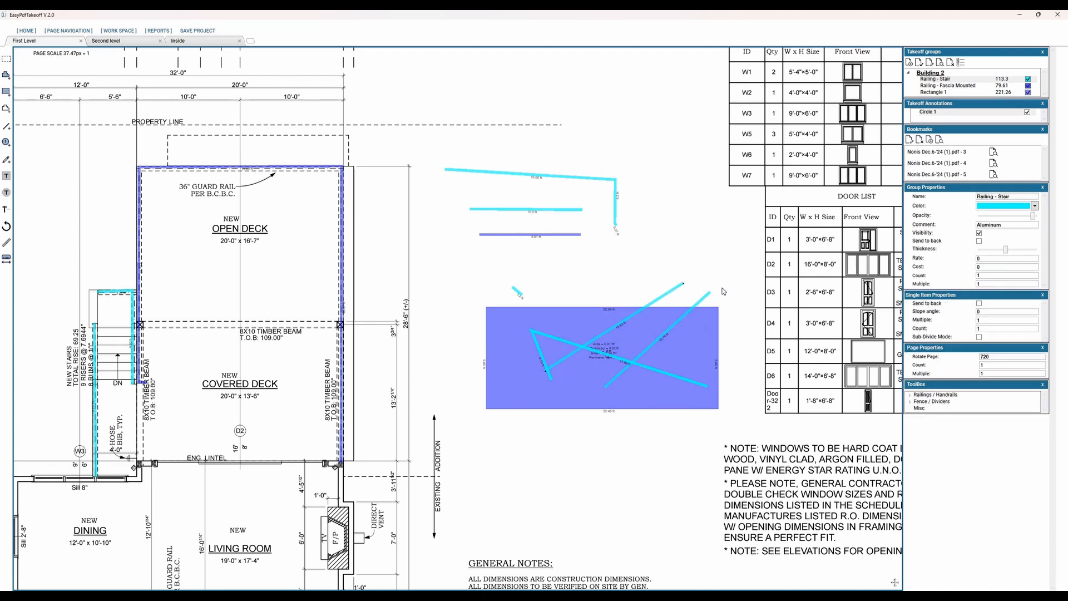
pyautogui.moveTo(672, 290); pyautogui.dragTo(682, 255)
pyautogui.moveTo(989, 259); pyautogui.dragTo(958, 262)
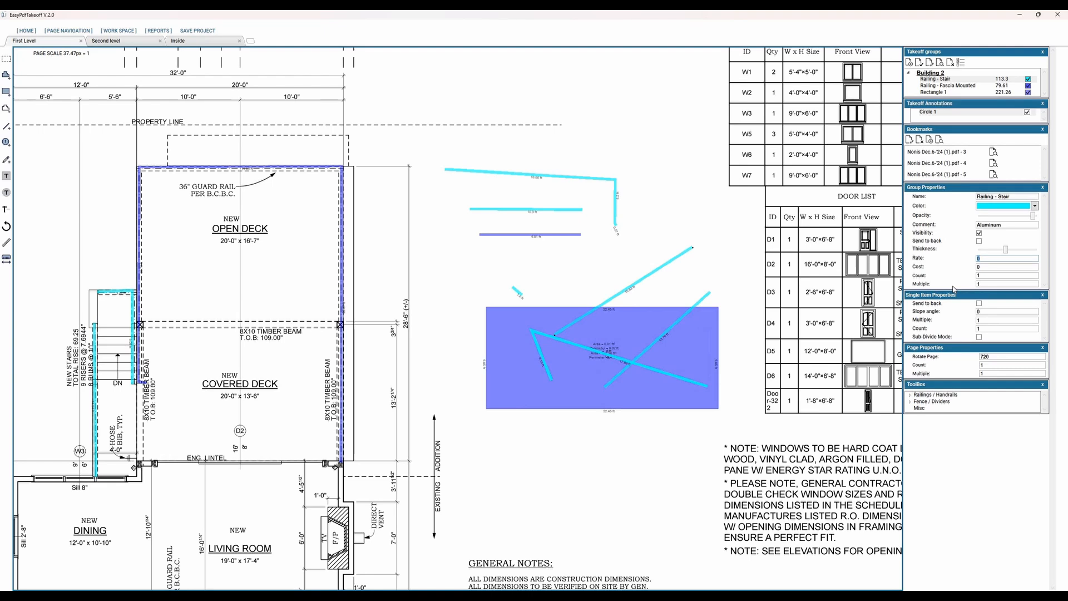
pyautogui.write('%50')
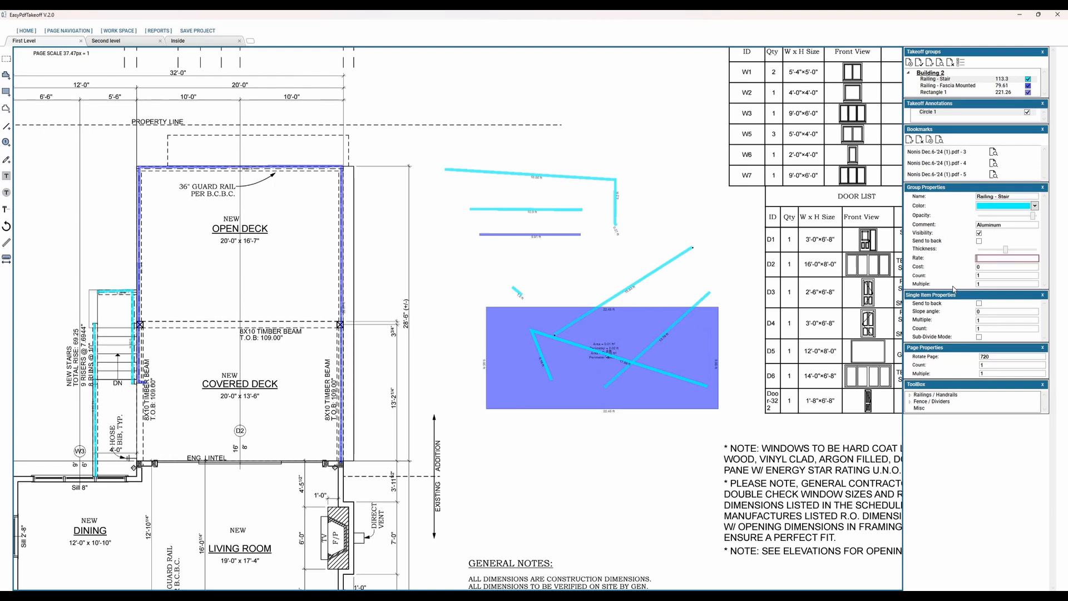
pyautogui.write('50')
pyautogui.press('Tab')
pyautogui.write('2')
pyautogui.moveTo(692, 248); pyautogui.dragTo(702, 236)
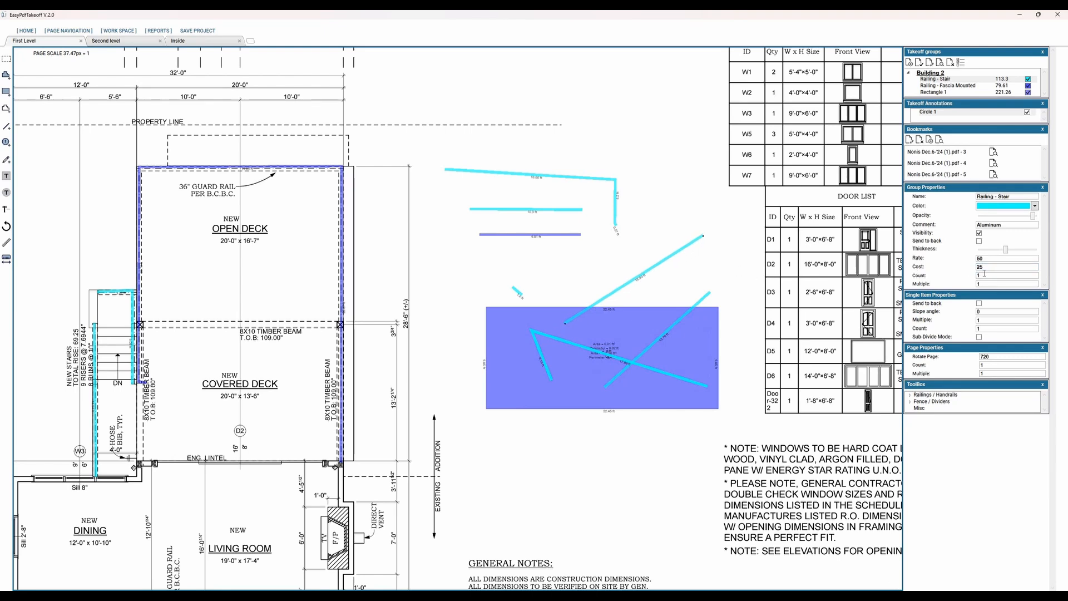
pyautogui.doubleClick(981, 273)
# Step: Open the Inside page and bring the new stairs in the Section D drawing into view
pyautogui.moveTo(318, 431); pyautogui.dragTo(502, 449, button='middle')
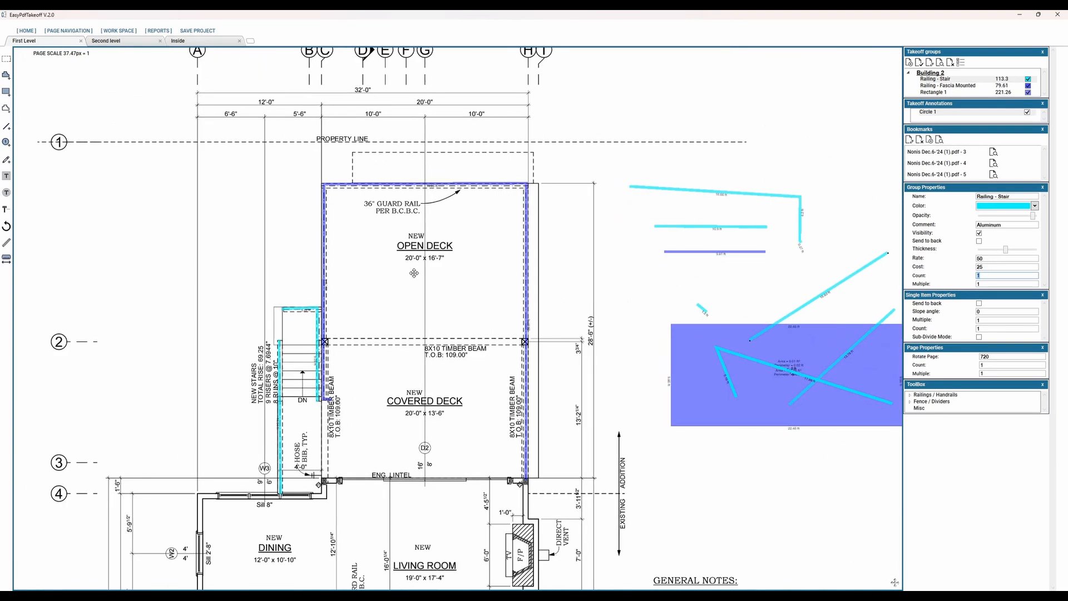
pyautogui.moveTo(362, 453); pyautogui.dragTo(437, 342, button='middle')
pyautogui.moveTo(413, 528); pyautogui.dragTo(434, 328, button='middle')
pyautogui.moveTo(593, 535); pyautogui.dragTo(587, 478, button='middle')
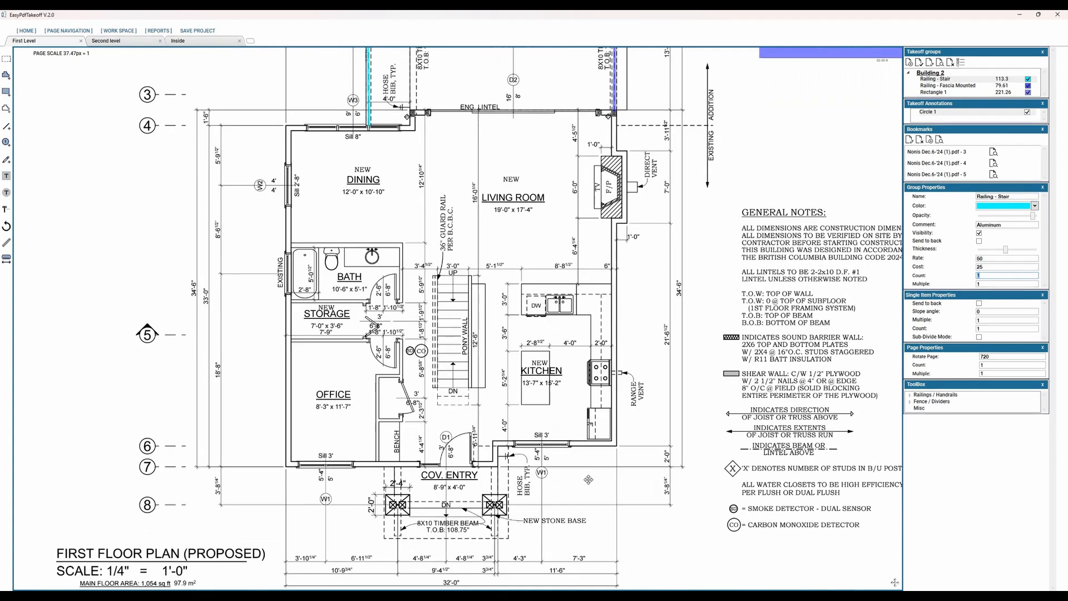
pyautogui.click(158, 41)
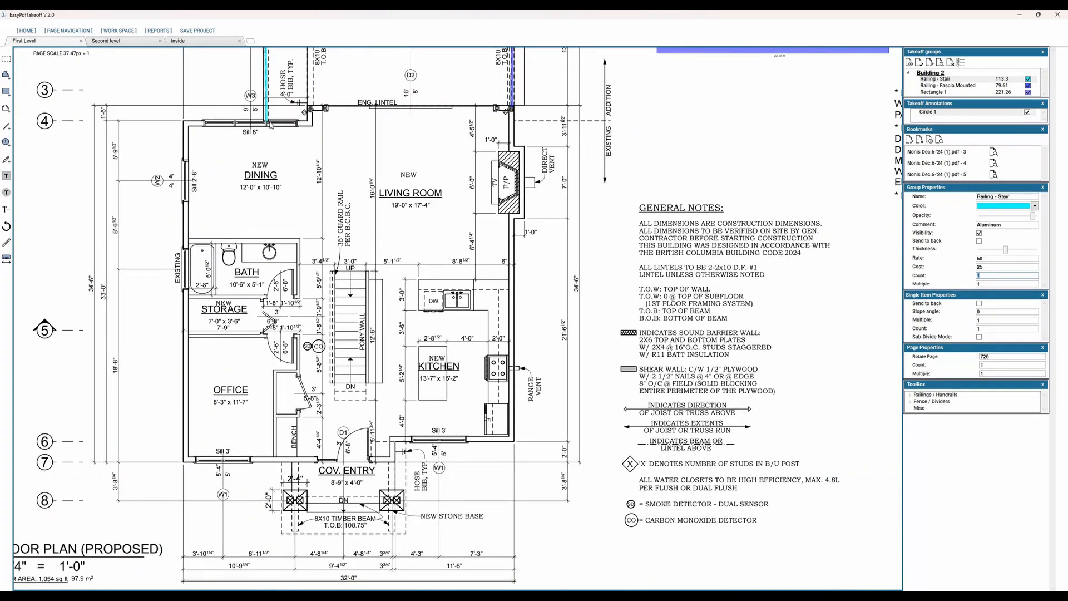
pyautogui.click(212, 44)
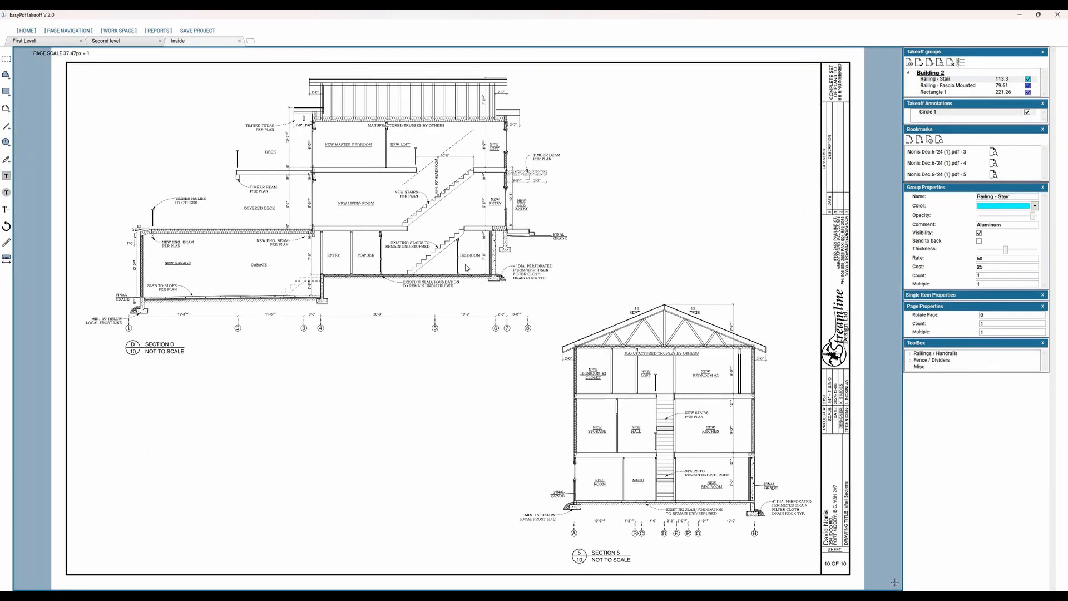
pyautogui.scroll(2, 423, 150)
pyautogui.moveTo(393, 66); pyautogui.dragTo(351, 304, button='middle')
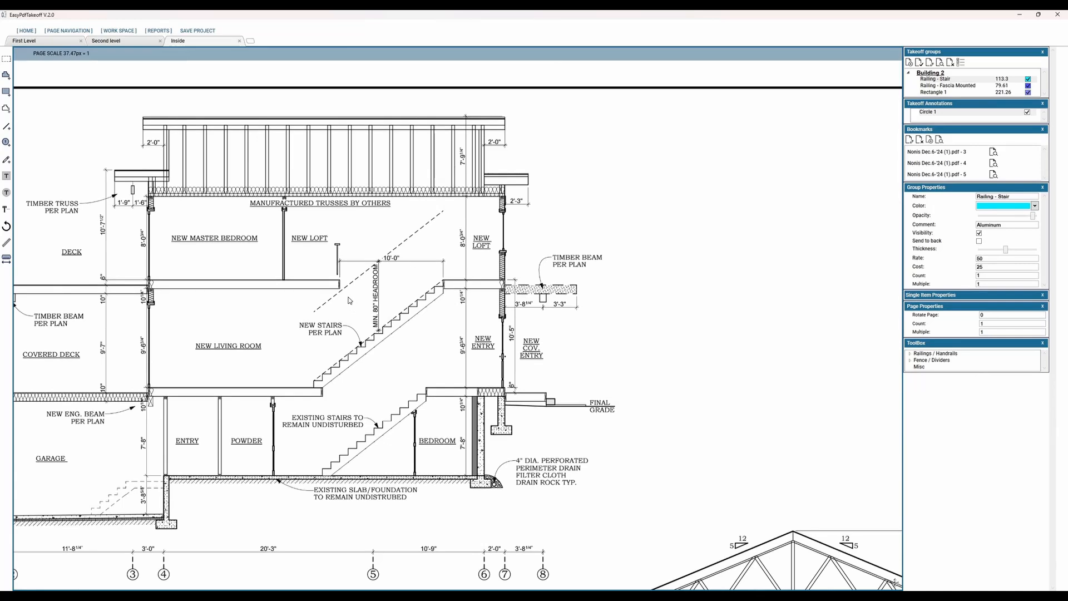
# Step: Create a perimeter takeoff item named Handrail and trace the dashed slope line above the new stairs, about 16.5 ft long
pyautogui.click(6, 109)
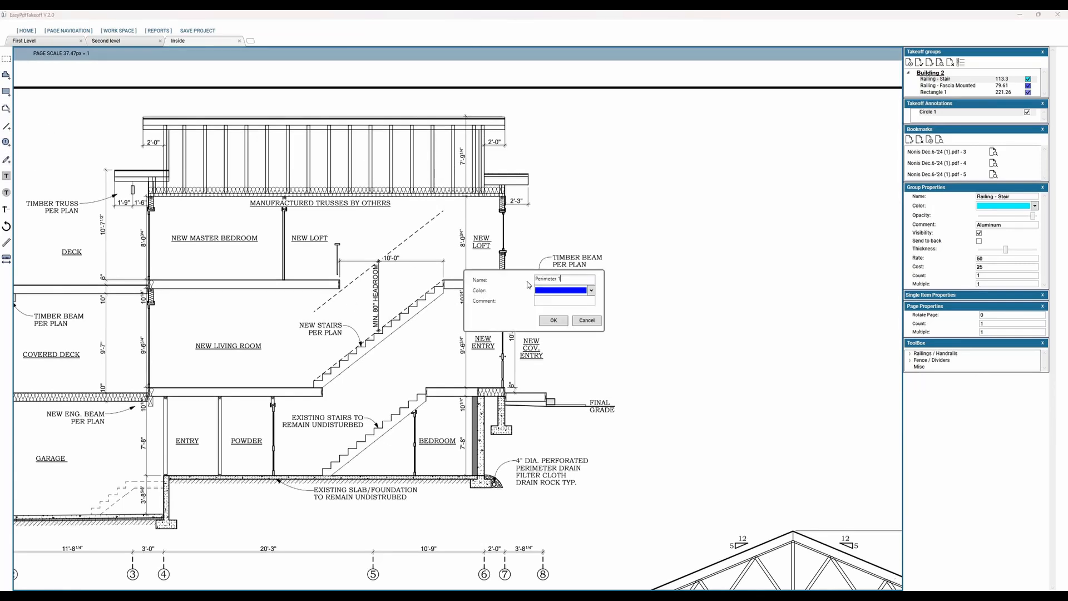
pyautogui.hotkey('ctrl', 'a')
pyautogui.write('Handrail')
pyautogui.click(446, 208)
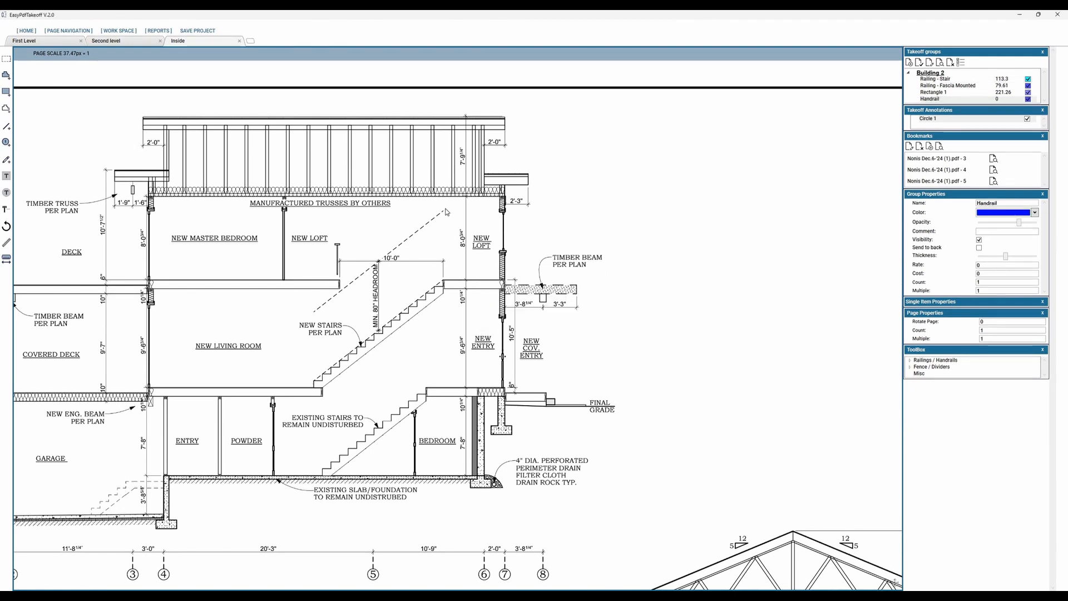
pyautogui.doubleClick(305, 318)
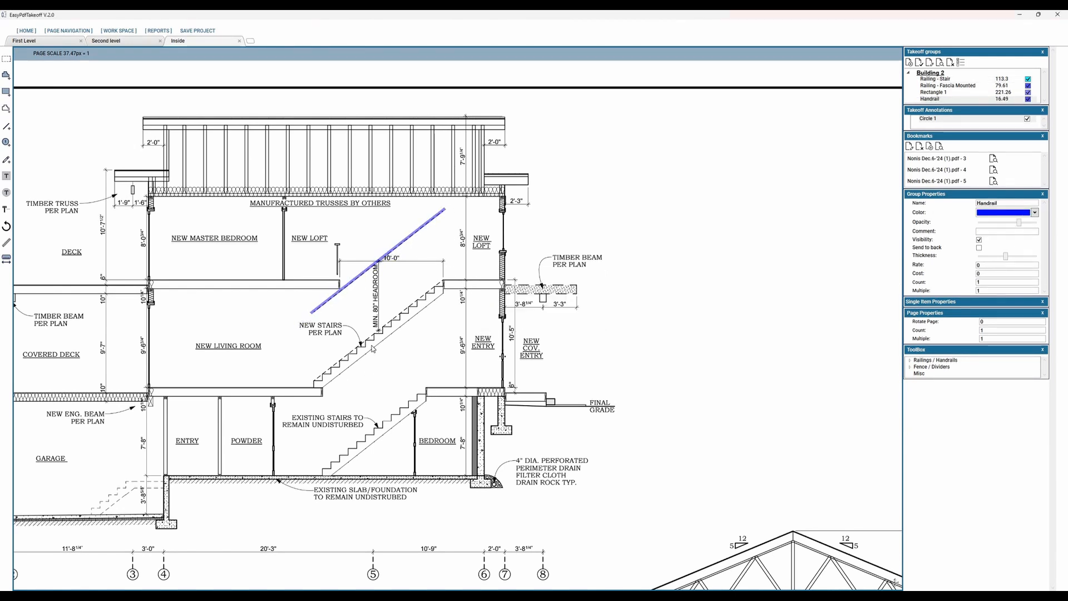
# Step: Nudge the handrail line slightly off the dashed line and set the Handrail group's count to 2
pyautogui.click(406, 243)
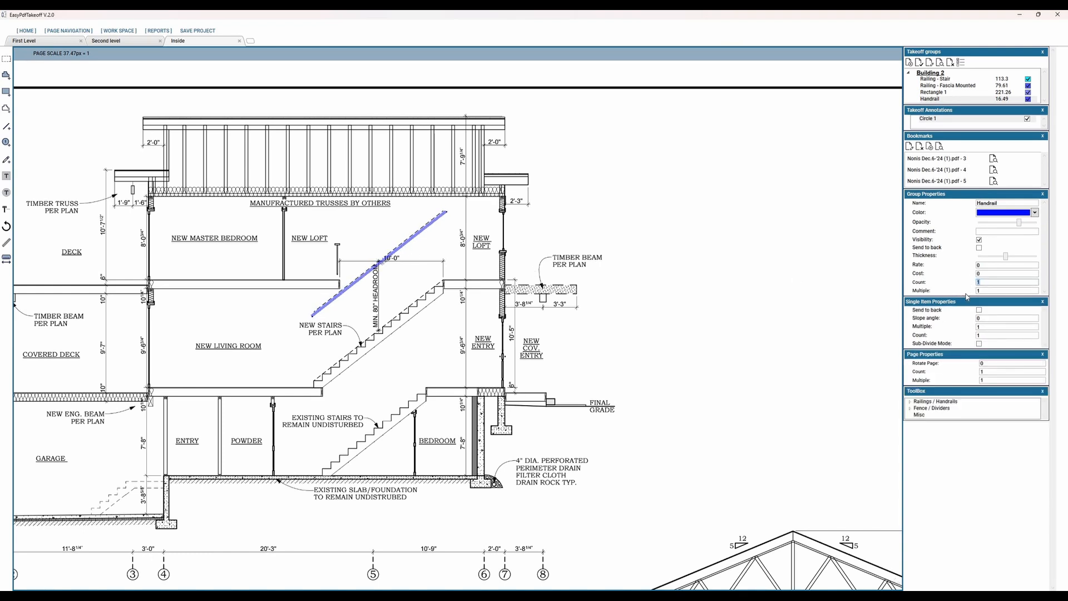
pyautogui.press('Tab')
pyautogui.doubleClick(973, 291)
# Step: Return to the First Level page and bring the covered entry into view
pyautogui.scroll(-5, 379, 378)
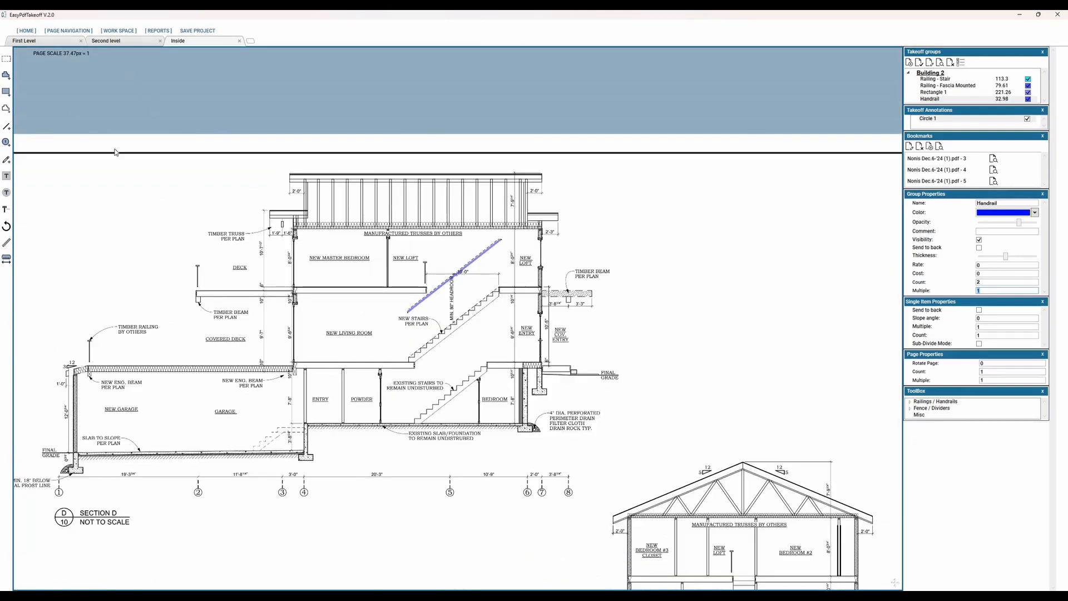
pyautogui.click(116, 41)
pyautogui.click(40, 41)
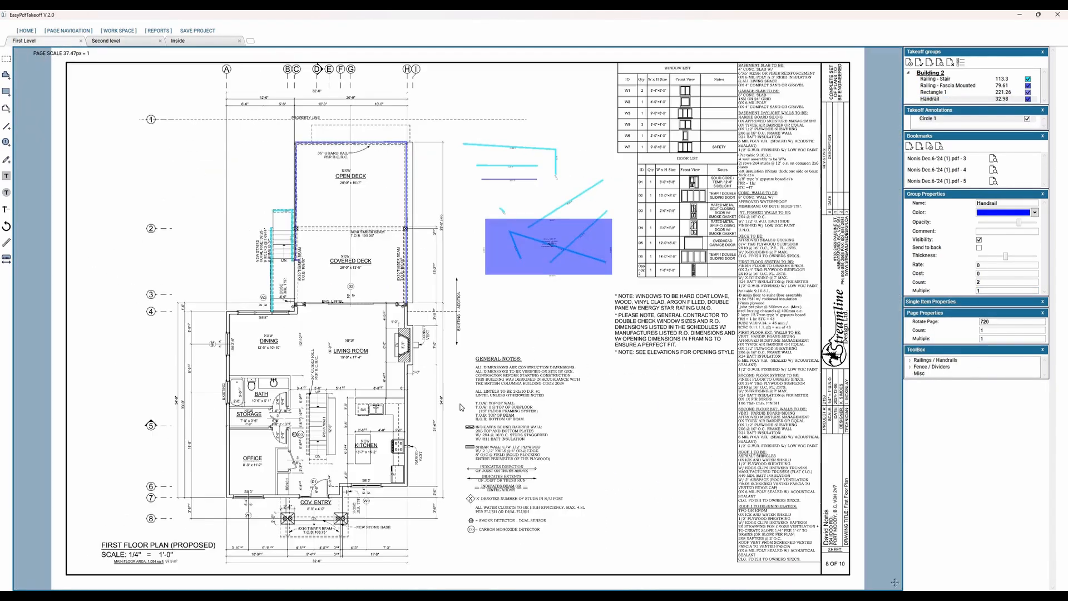
pyautogui.scroll(4, 472, 406)
pyautogui.scroll(2, 472, 406)
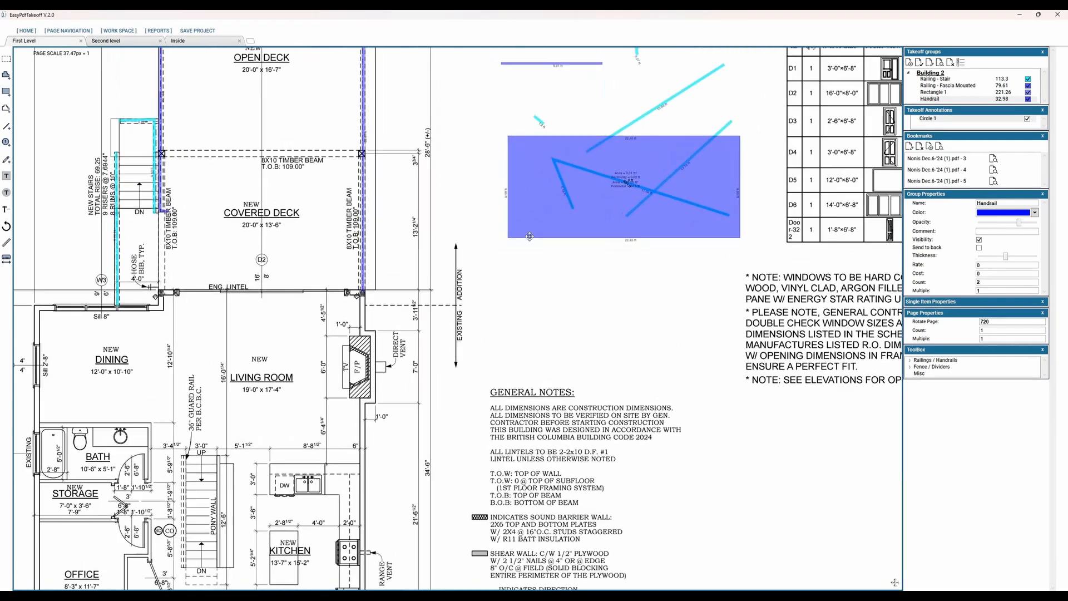
pyautogui.moveTo(534, 506); pyautogui.dragTo(589, 315, button='middle')
pyautogui.moveTo(250, 542); pyautogui.dragTo(437, 470, button='middle')
pyautogui.scroll(1, 363, 477)
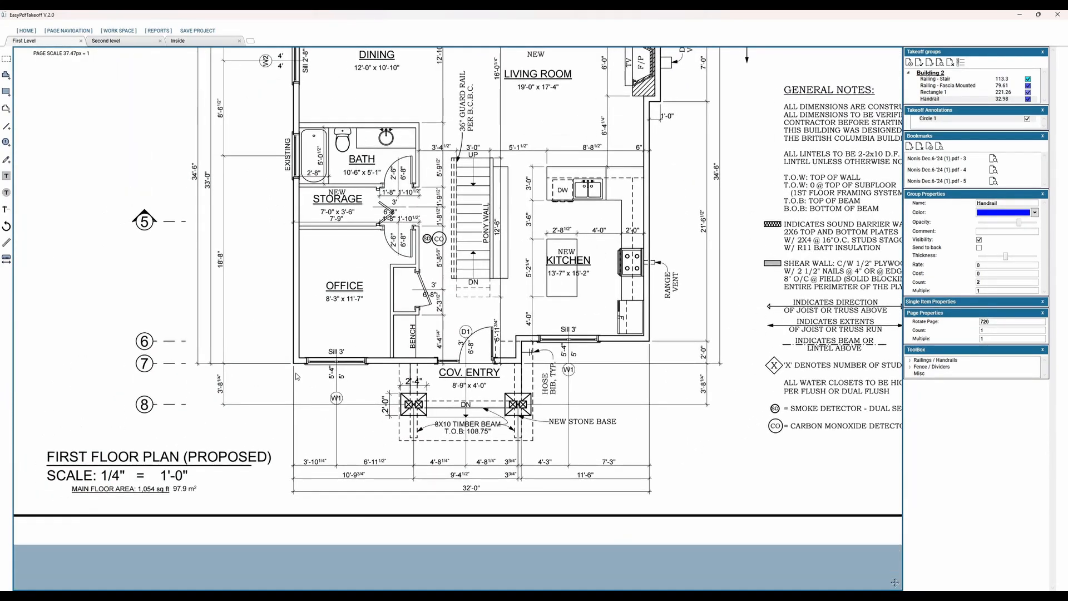
pyautogui.scroll(2, 234, 229)
pyautogui.moveTo(235, 229); pyautogui.dragTo(161, 259, button='middle')
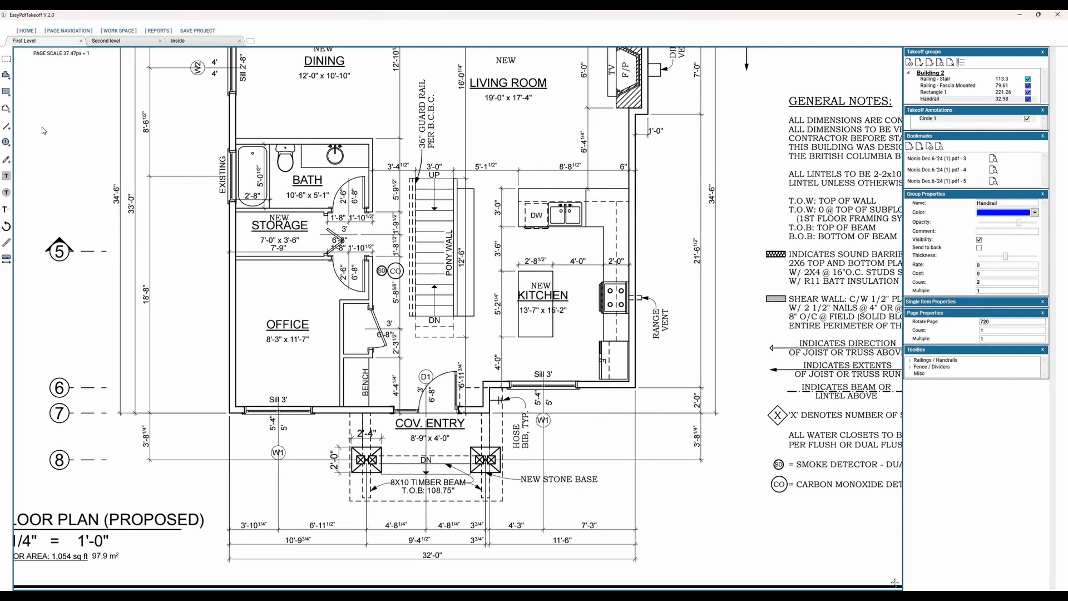
# Step: Create a rectangle takeoff item with the default name over the covered entry, about 37.3 sq ft, and set the group's multiple to 3
pyautogui.click(6, 93)
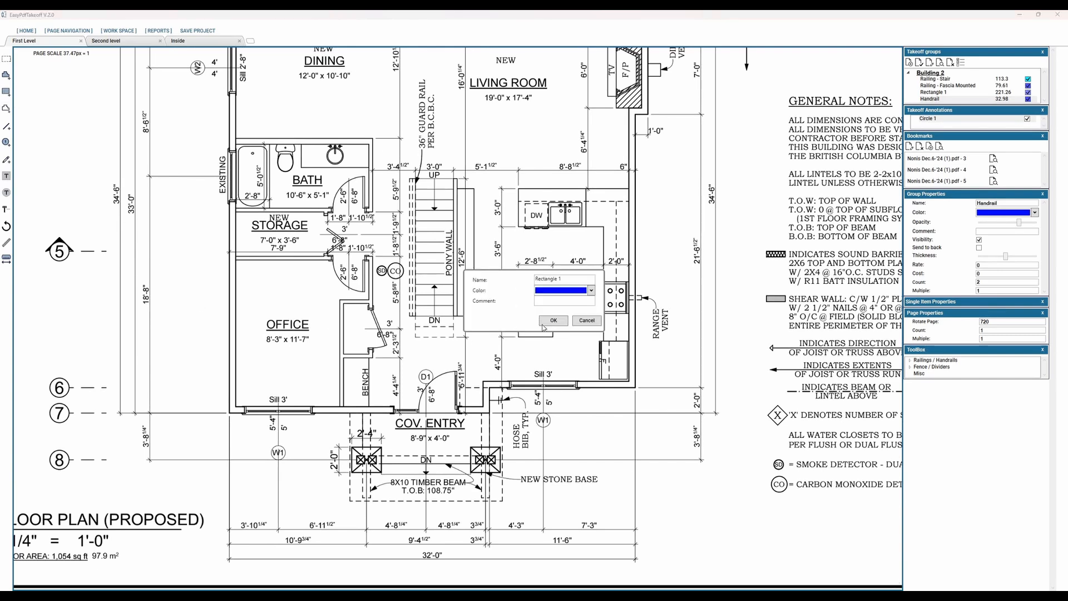
pyautogui.press('Return')
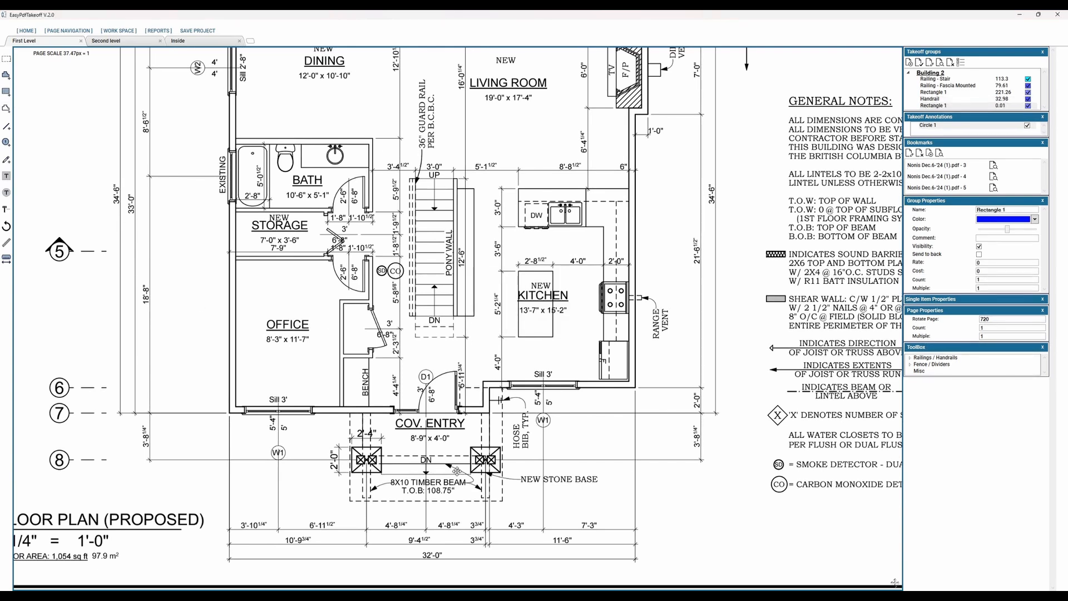
pyautogui.moveTo(384, 452); pyautogui.dragTo(489, 462)
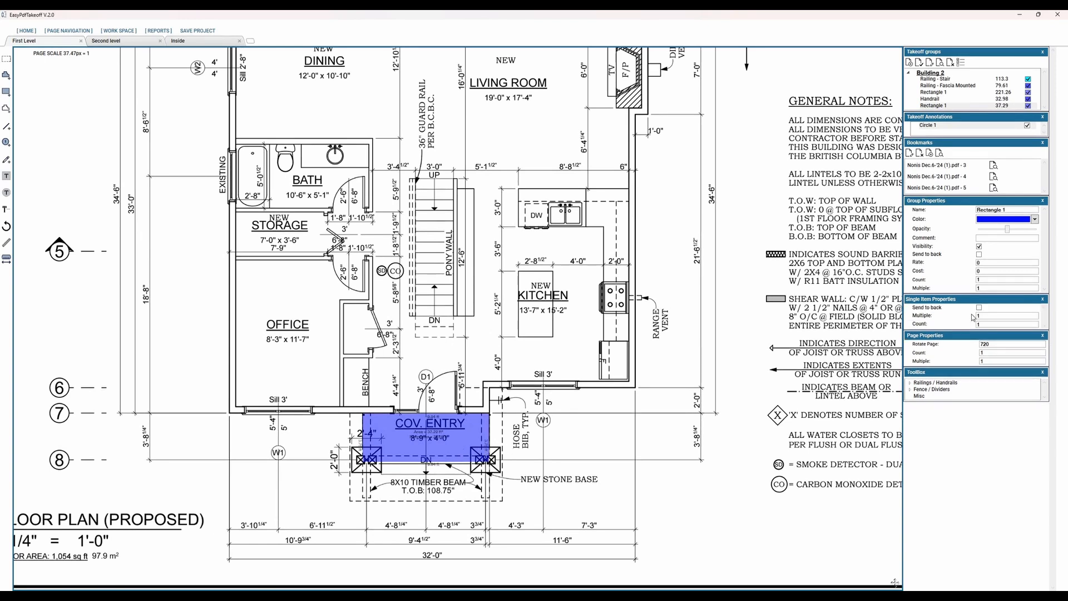
pyautogui.click(947, 319)
pyautogui.press('Return')
# Step: Select the bent Railing - Stair sample polyline beside the open deck and set its single item count to 3
pyautogui.scroll(-2, 599, 232)
pyautogui.moveTo(598, 232); pyautogui.dragTo(581, 393, button='middle')
pyautogui.moveTo(547, 258); pyautogui.dragTo(411, 414, button='middle')
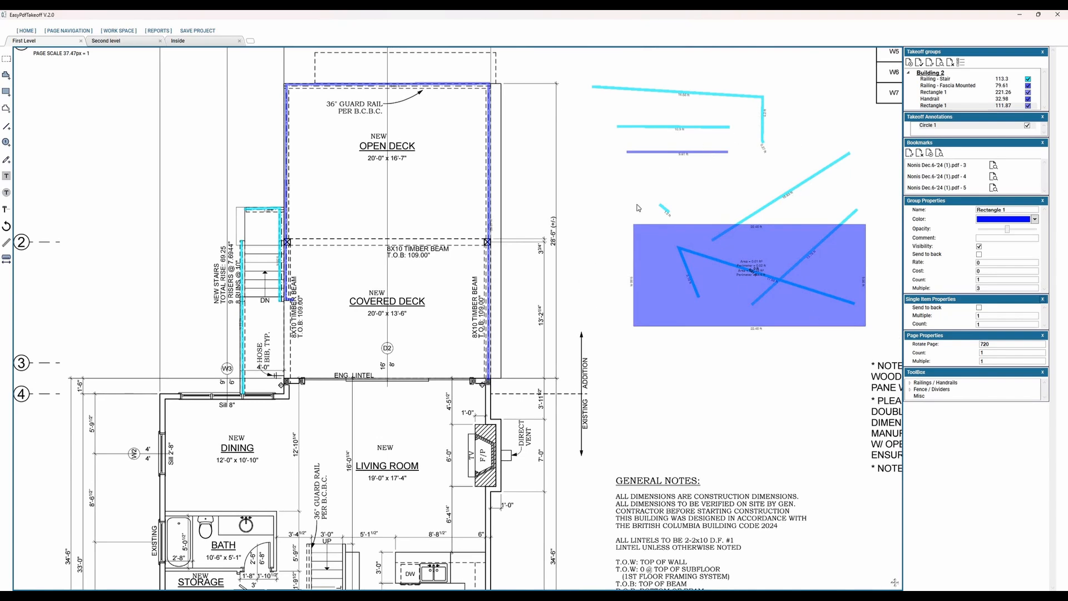
pyautogui.moveTo(639, 183); pyautogui.dragTo(526, 286, button='middle')
pyautogui.scroll(3, 592, 267)
pyautogui.moveTo(640, 92); pyautogui.dragTo(604, 175, button='middle')
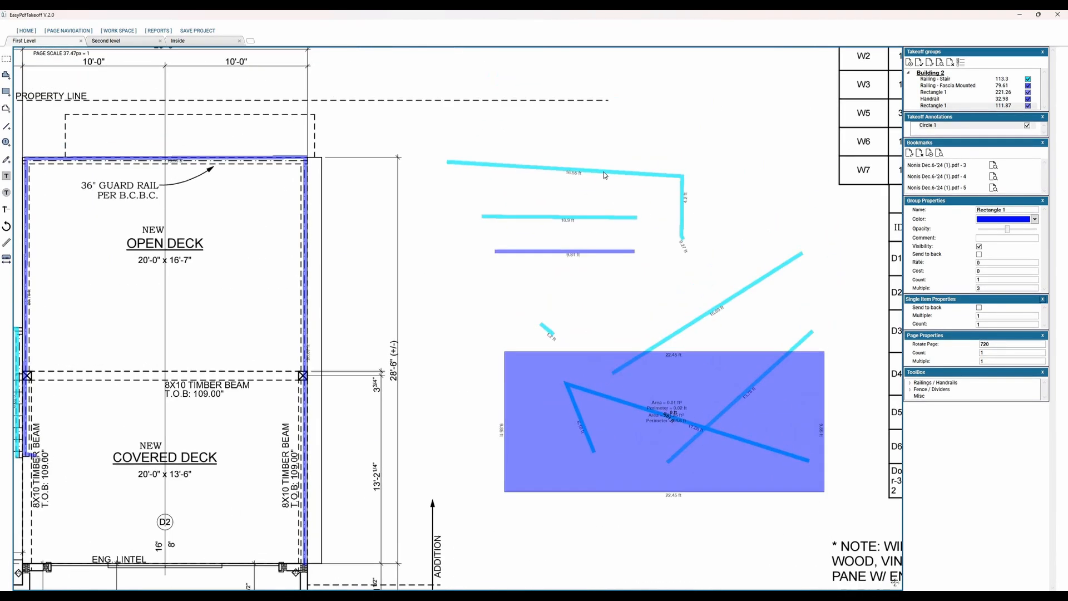
pyautogui.click(682, 226)
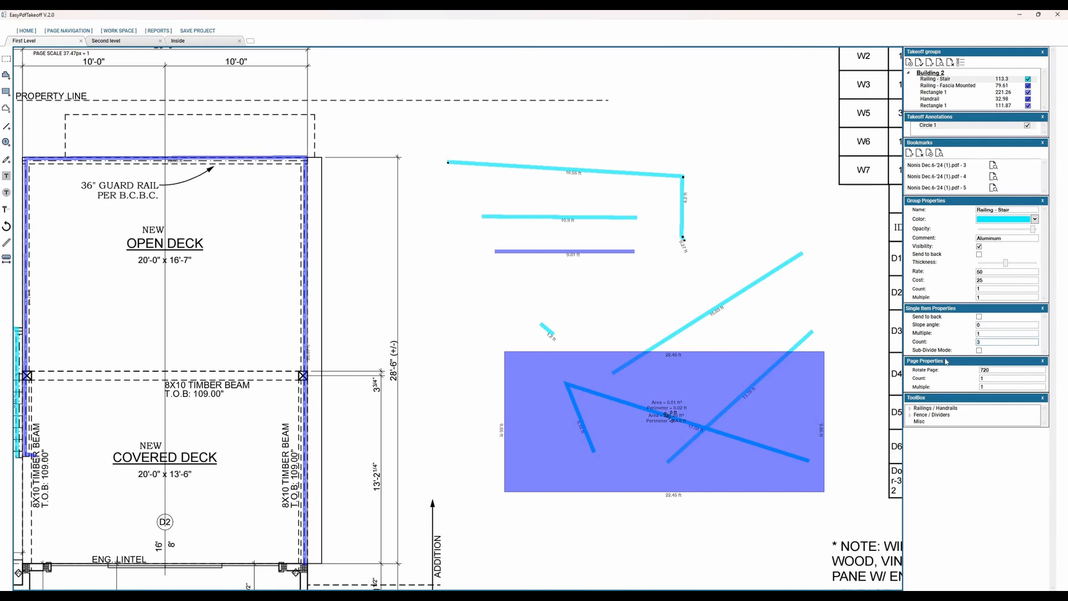
pyautogui.press('Tab')
# Step: Create a default rectangle takeoff of about 77.7 sq ft above the open deck and add a line takeoff item with its default name
pyautogui.scroll(3, 392, 284)
pyautogui.moveTo(299, 199); pyautogui.dragTo(423, 304, button='middle')
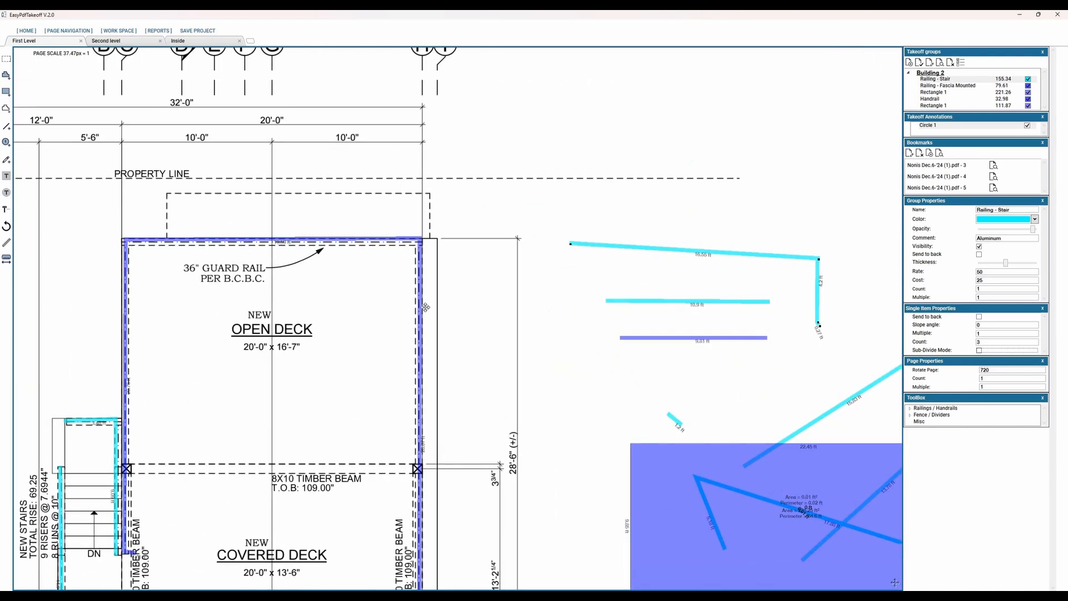
pyautogui.moveTo(281, 222); pyautogui.dragTo(379, 282, button='middle')
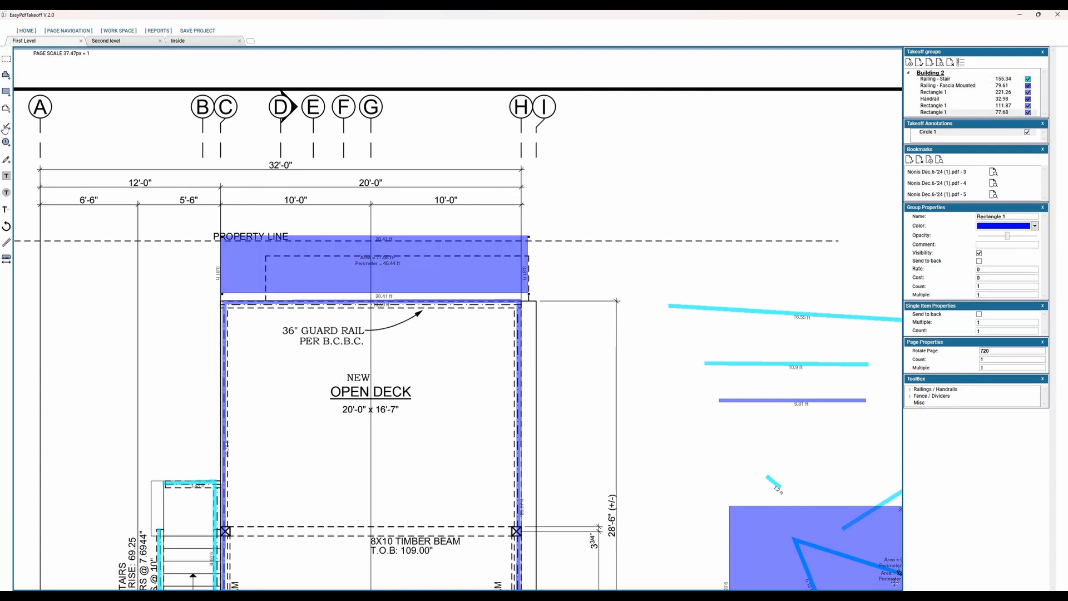
pyautogui.click(5, 128)
pyautogui.press('Return')
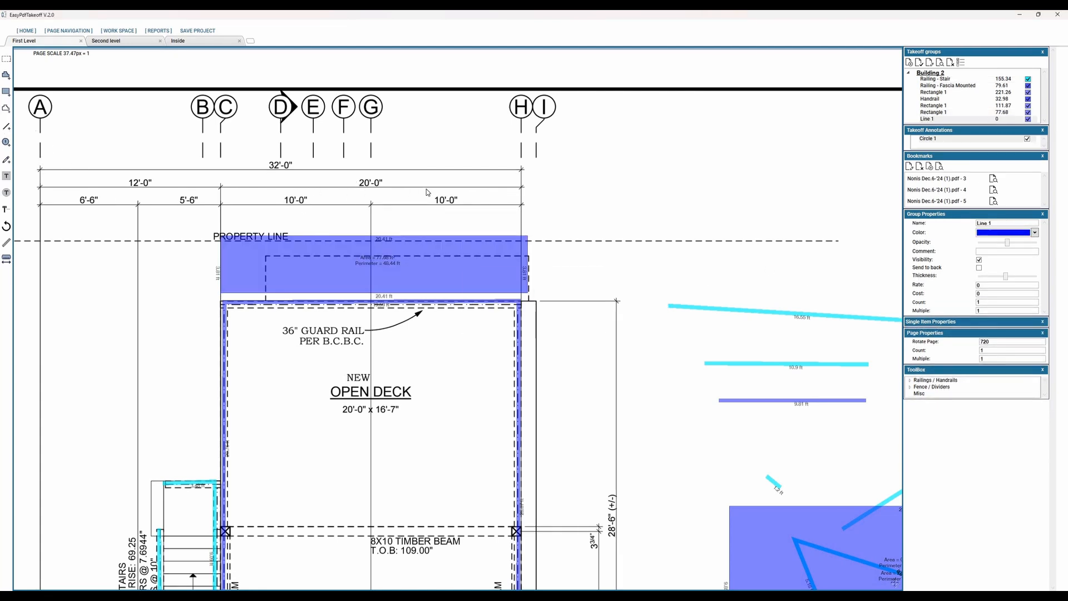
# Step: Draw a nearly horizontal Line 1 about 17.3 ft long above the sample lines and set its slope angle to 35
pyautogui.moveTo(437, 225); pyautogui.dragTo(338, 219, button='middle')
pyautogui.click(337, 220)
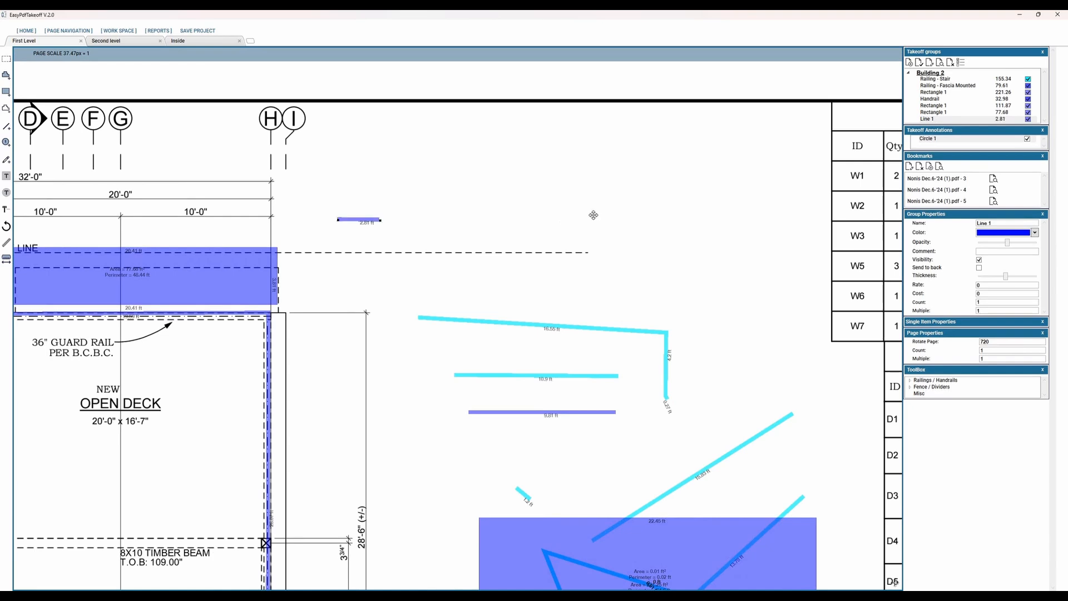
pyautogui.doubleClick(592, 216)
pyautogui.click(597, 222)
pyautogui.click(558, 223)
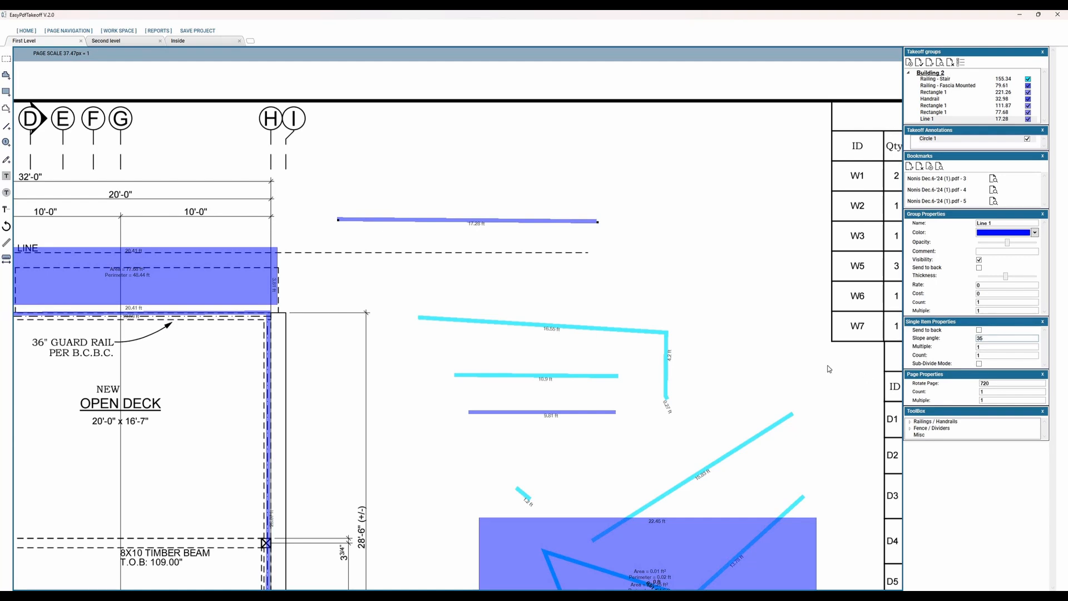
pyautogui.press('Tab')
# Step: Switch to the Second level page and trace the deck's three outer sides with the Railing - Fascia Mounted item
pyautogui.scroll(-3, 650, 407)
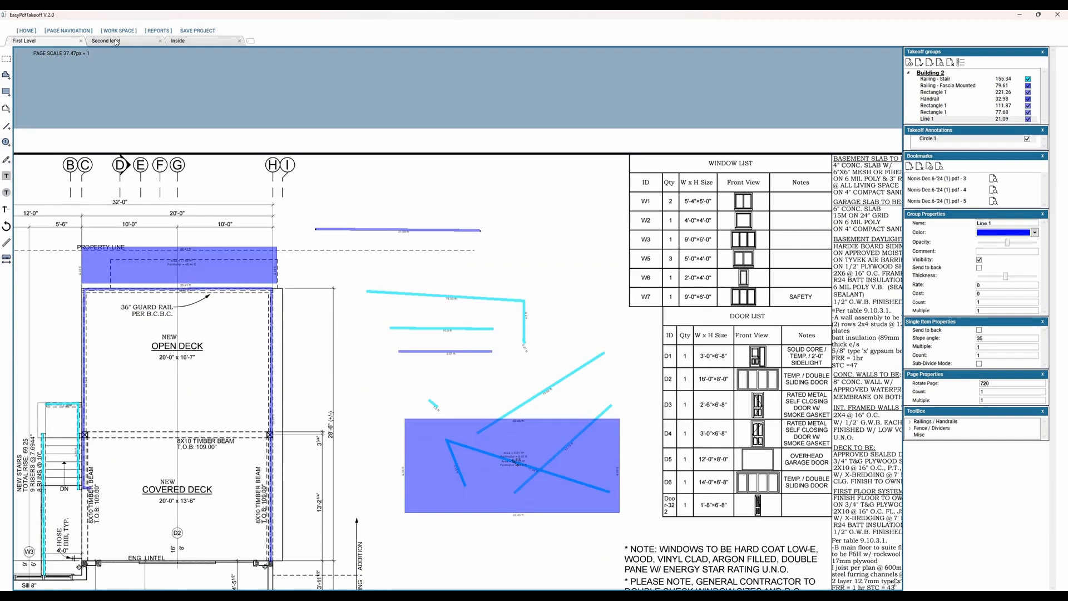
pyautogui.click(116, 43)
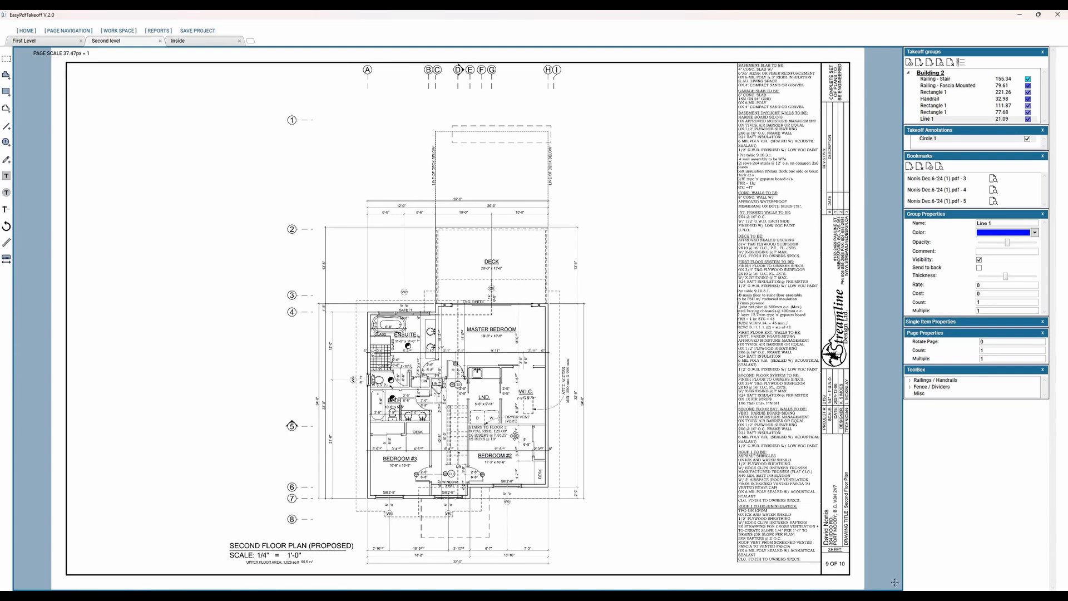
pyautogui.scroll(4, 518, 243)
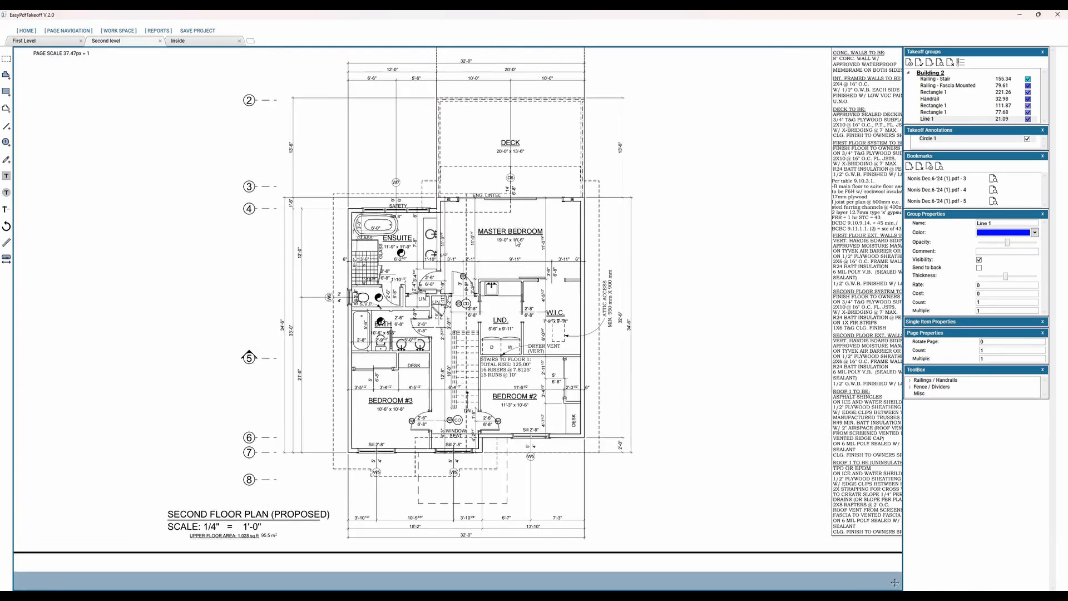
pyautogui.scroll(2, 518, 243)
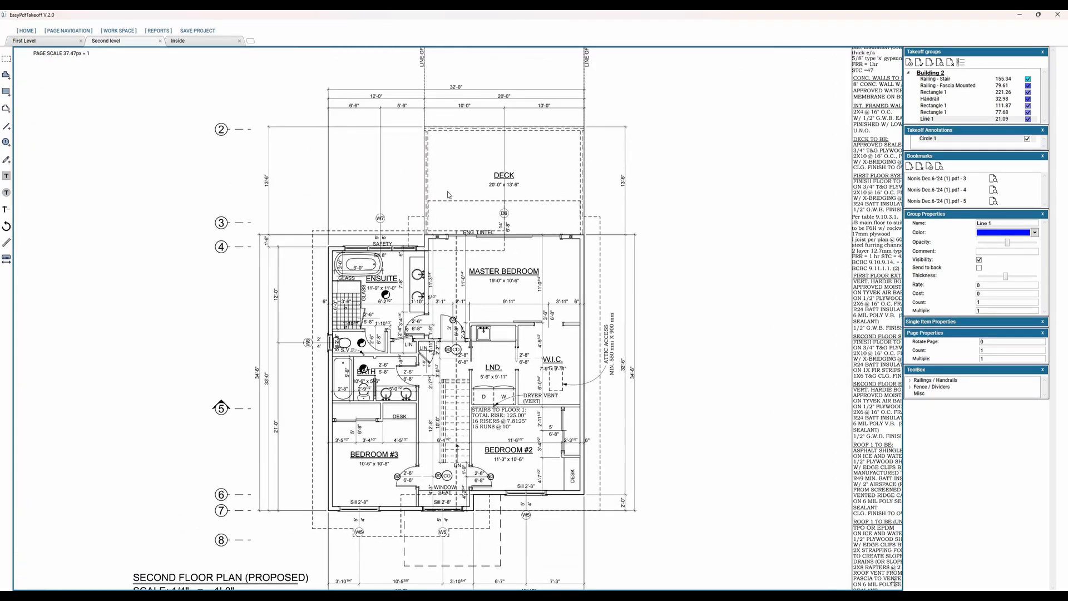
pyautogui.click(934, 86)
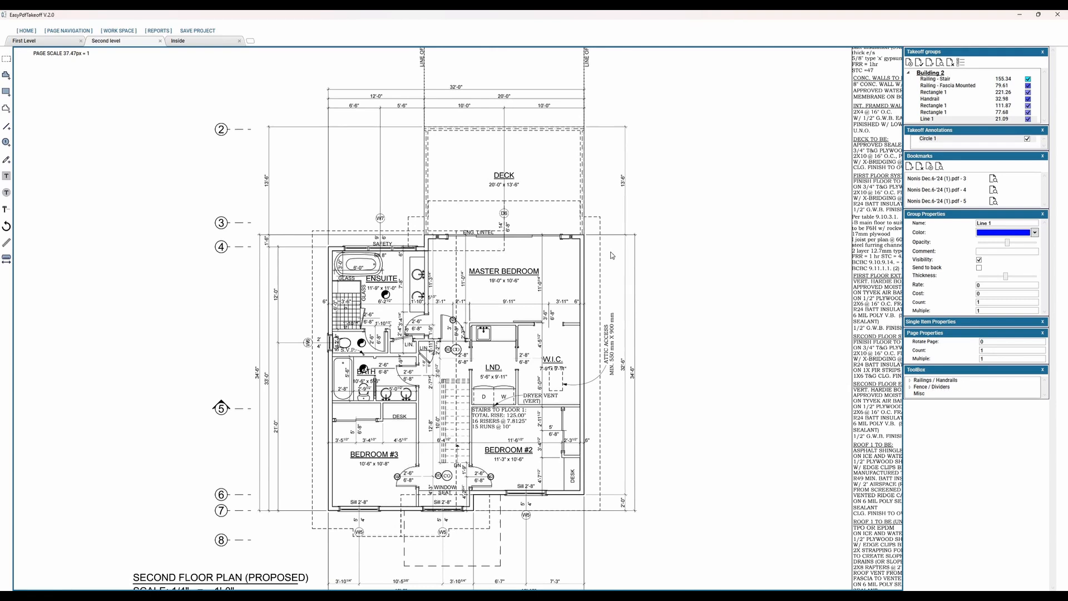
pyautogui.click(583, 238)
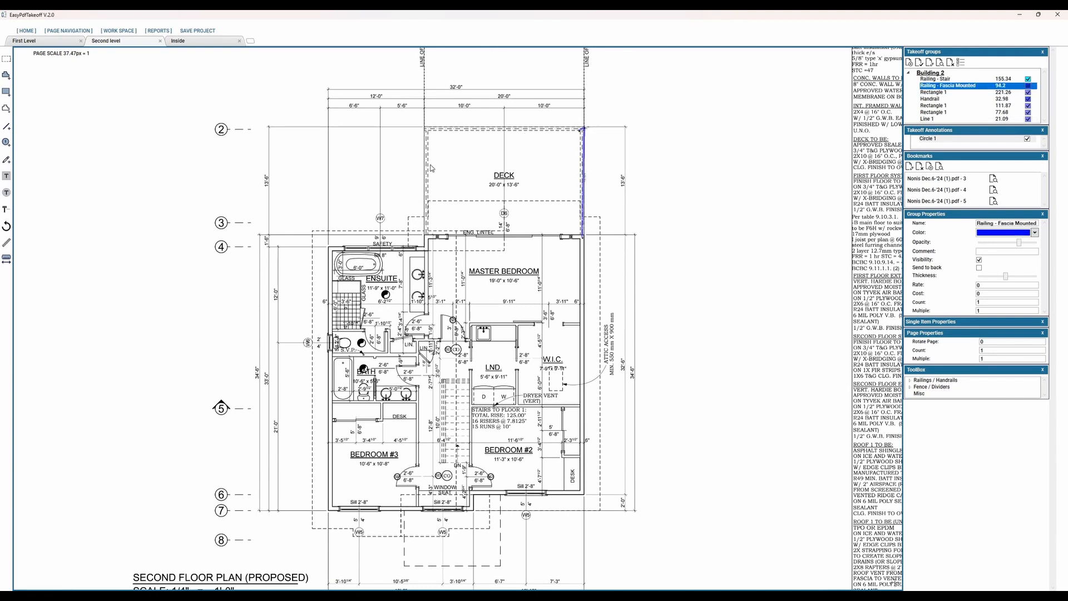
pyautogui.click(426, 127)
pyautogui.doubleClick(427, 236)
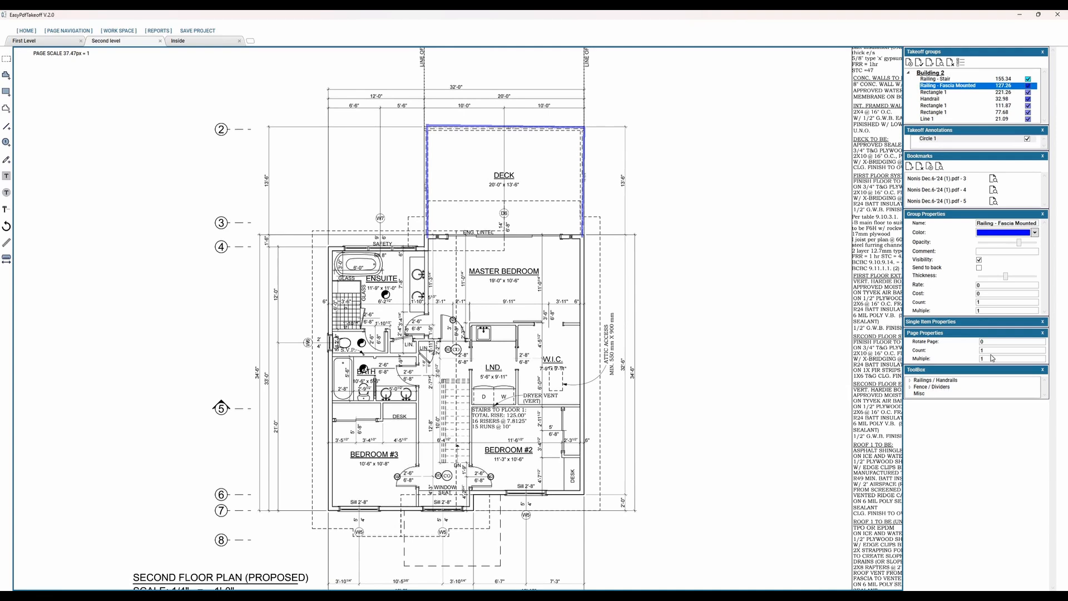
# Step: Set the page count of the Second level page to 5
pyautogui.click(973, 359)
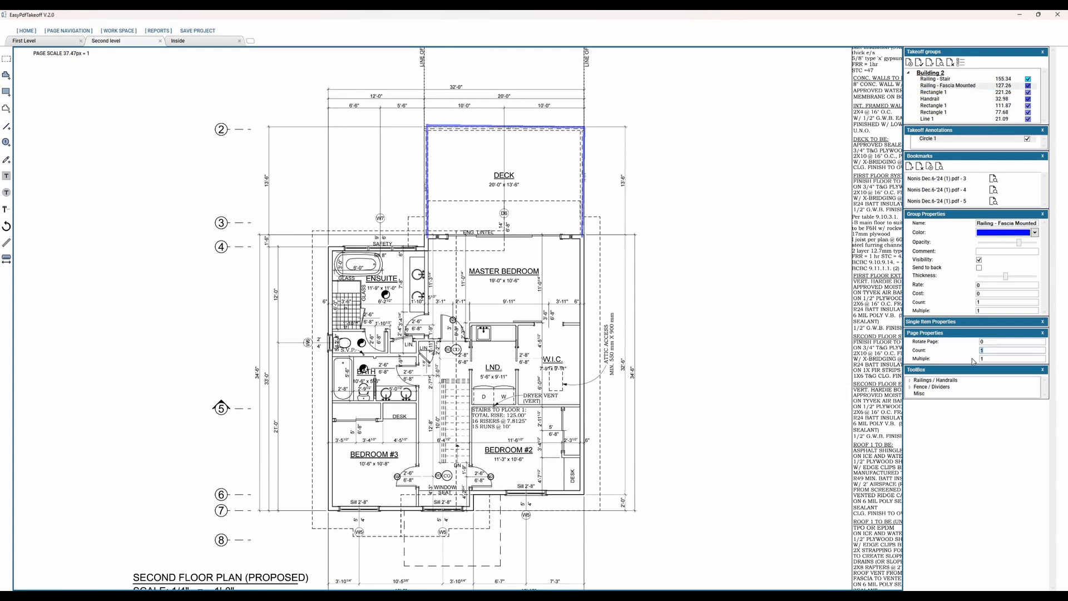
pyautogui.write('5')
pyautogui.press('capslock')
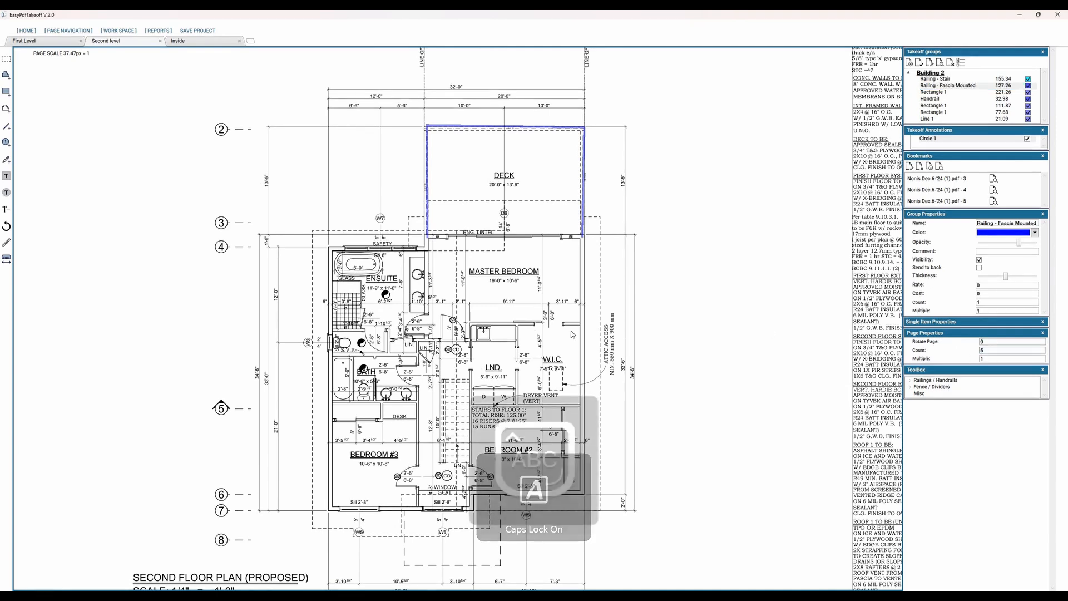
pyautogui.click(548, 245)
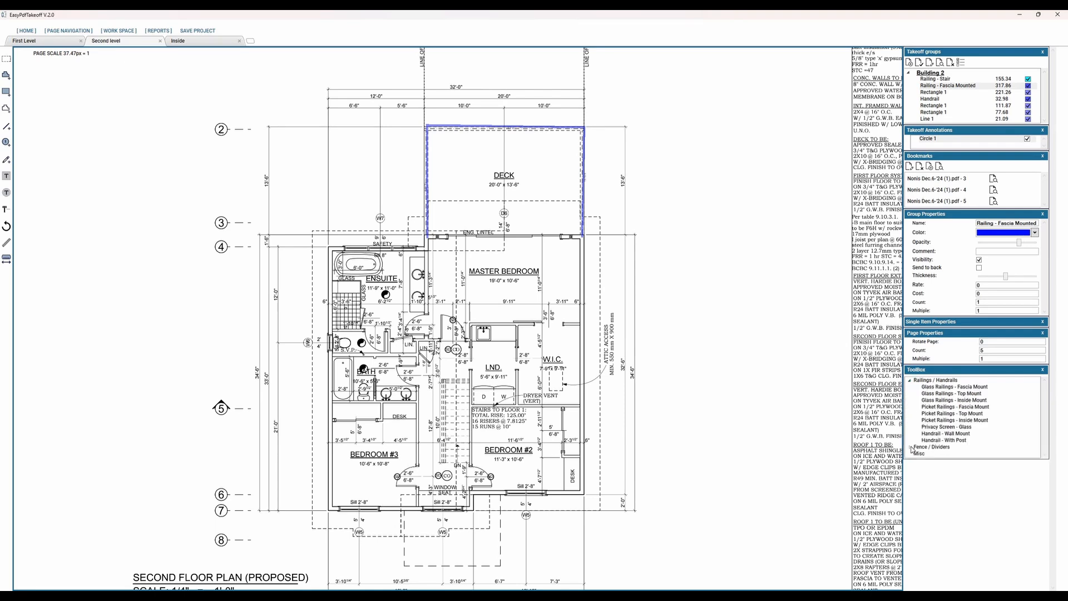
# Step: Show the Fence / Dividers templates and add a Glass Railings - Fascia Mount takeoff item from the toolbox with its default settings
pyautogui.click(911, 447)
pyautogui.moveTo(656, 384); pyautogui.dragTo(638, 405, button='middle')
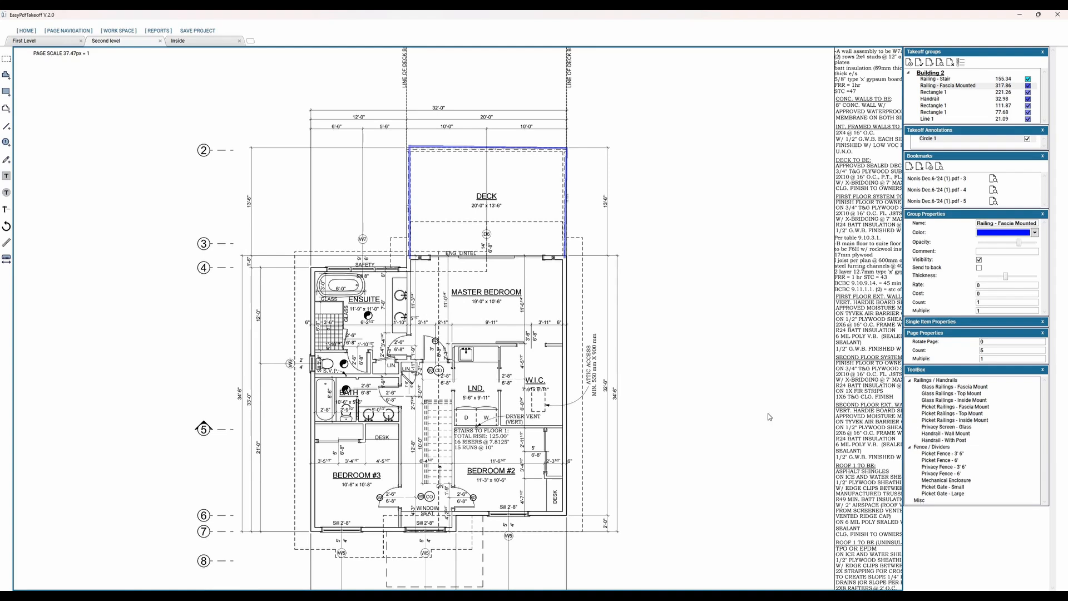
pyautogui.moveTo(614, 339); pyautogui.dragTo(607, 376, button='middle')
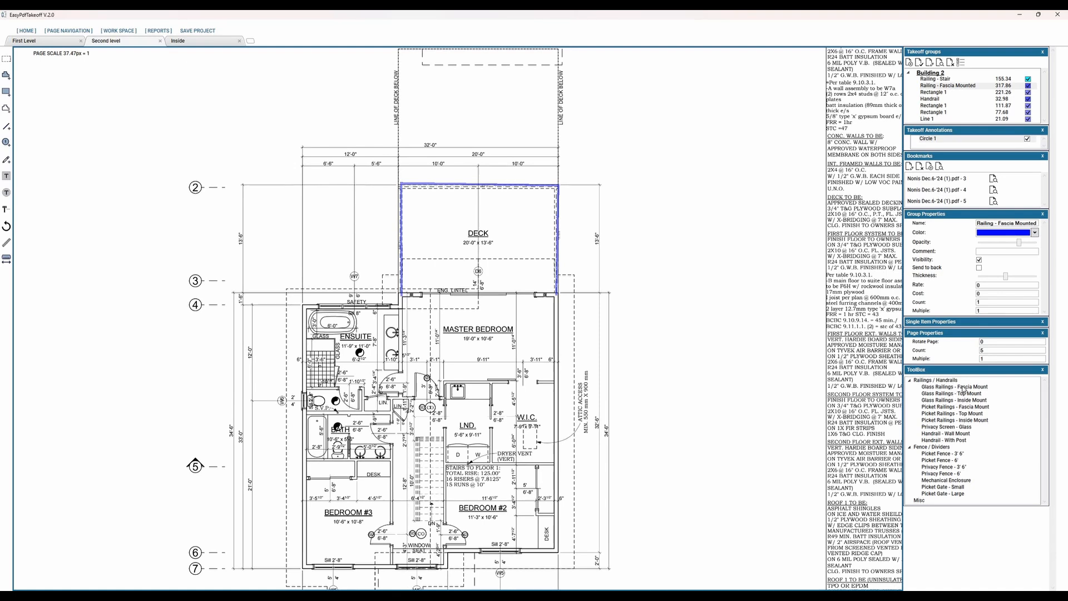
pyautogui.click(963, 387)
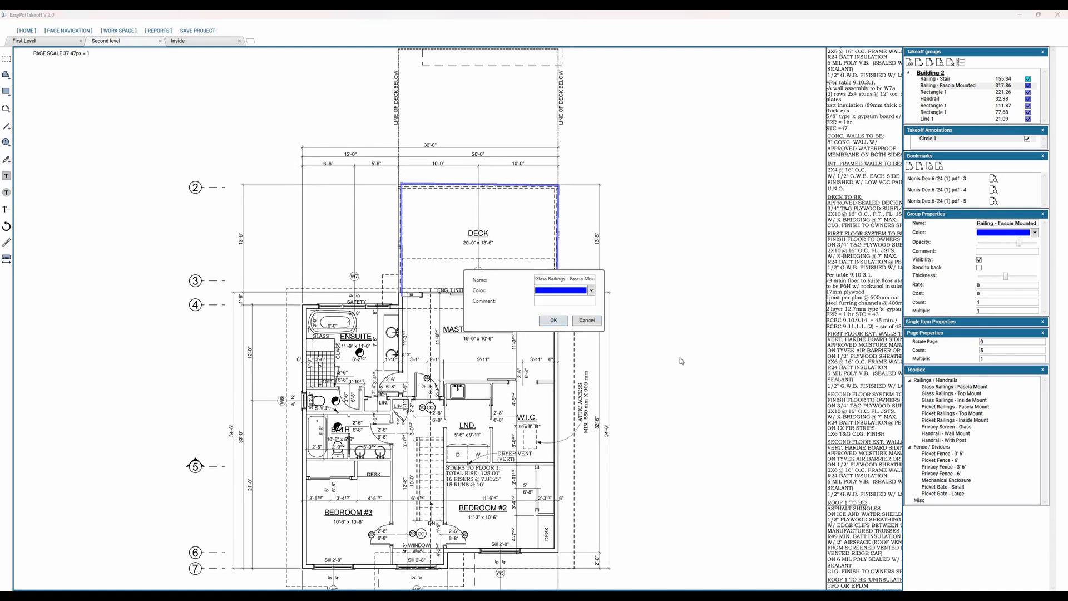
pyautogui.press('Return')
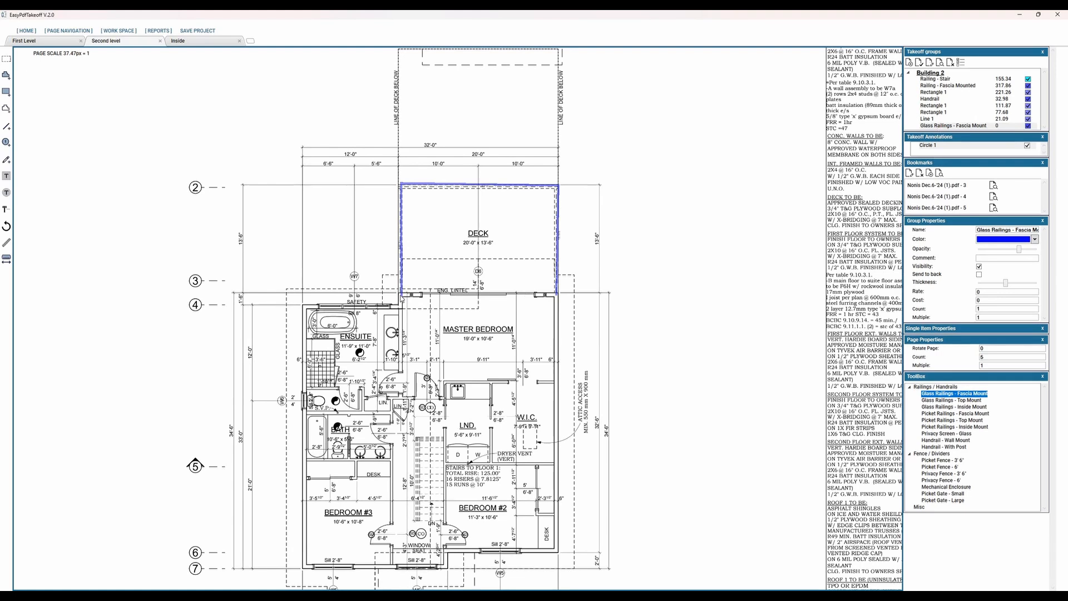
# Step: Trace a three-sided Glass Railings - Fascia Mount polyline just inside the deck's existing railing outline
pyautogui.click(412, 192)
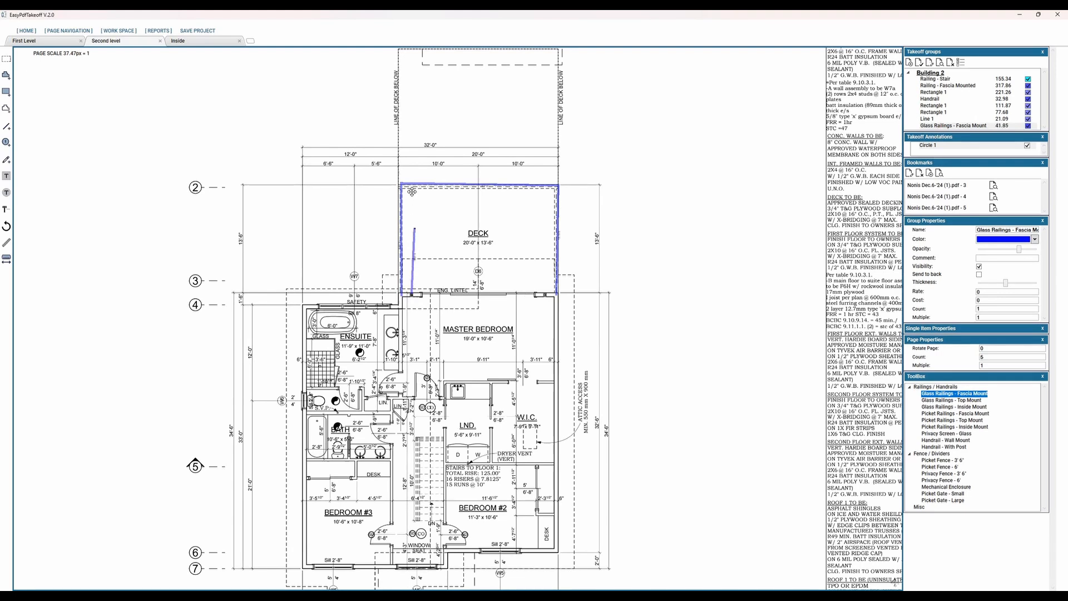
pyautogui.click(543, 194)
pyautogui.doubleClick(550, 293)
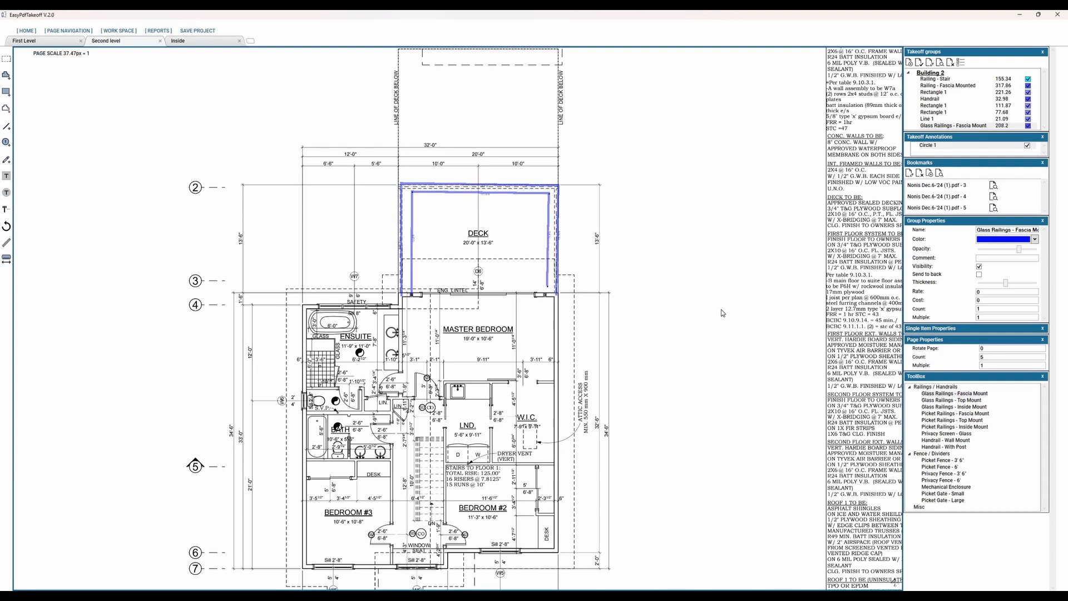
pyautogui.moveTo(648, 178); pyautogui.dragTo(596, 209, button='middle')
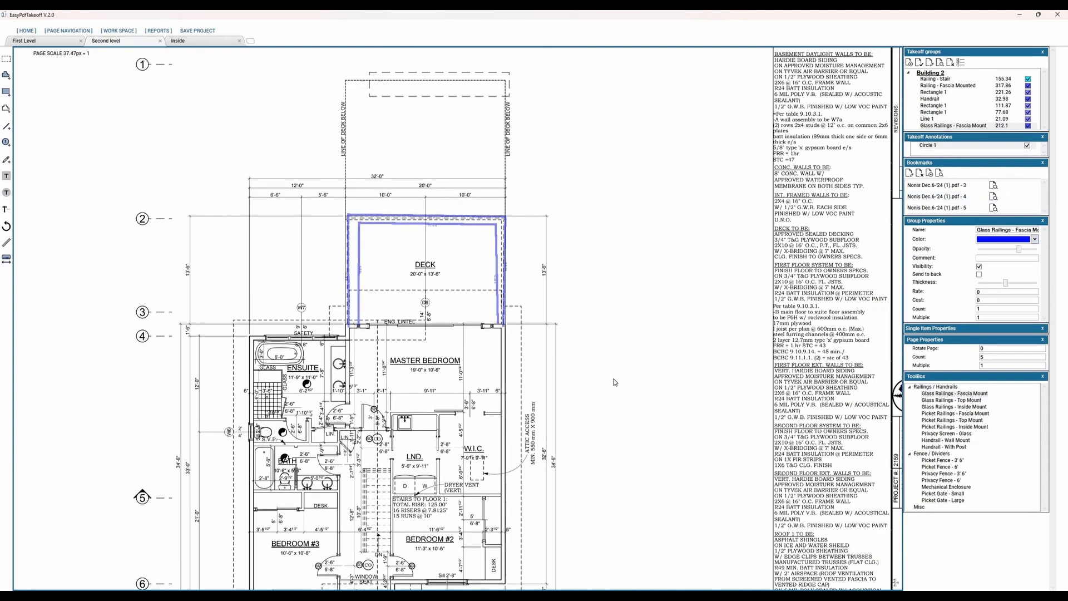
pyautogui.scroll(-2, 654, 365)
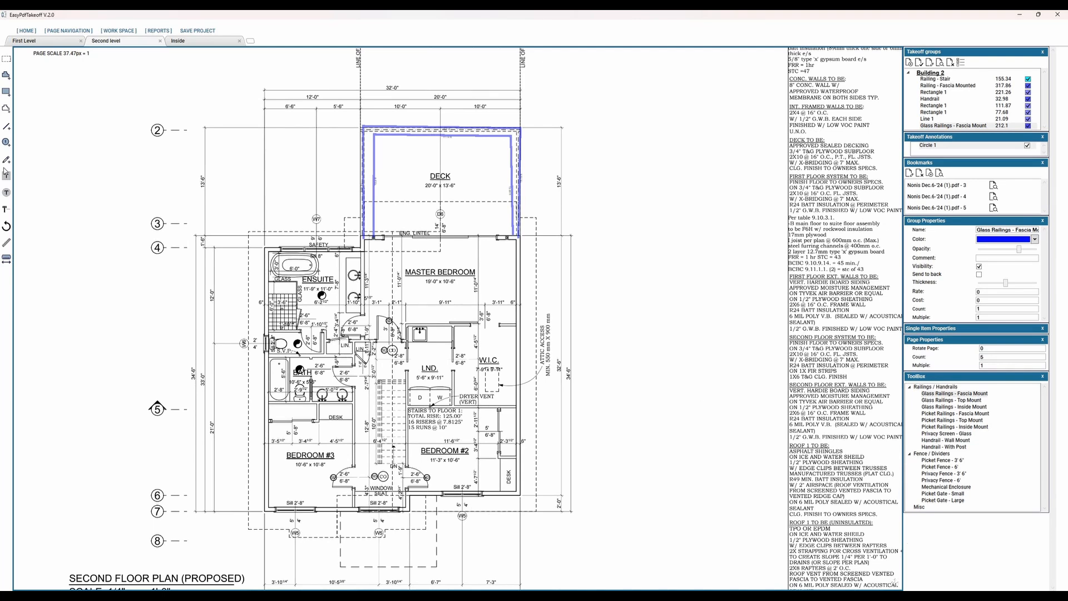
# Step: Open the toolbox template editor and examine the item lists of the Railings / Handrails, Fence / Dividers and Misc groups
pyautogui.click(28, 31)
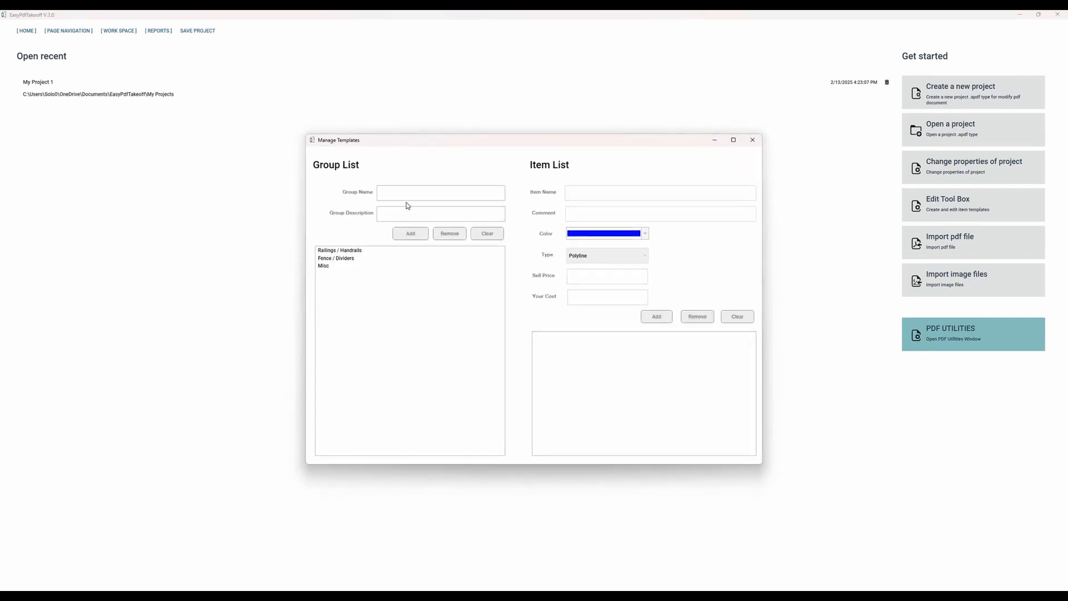
pyautogui.click(339, 251)
pyautogui.click(339, 259)
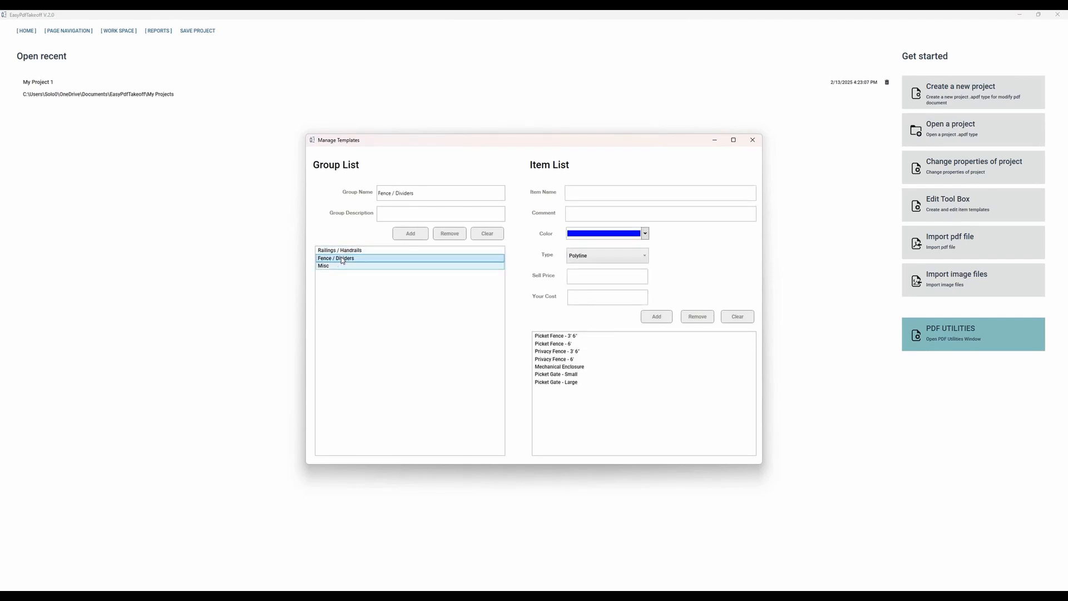
pyautogui.click(338, 267)
pyautogui.click(343, 259)
pyautogui.click(353, 251)
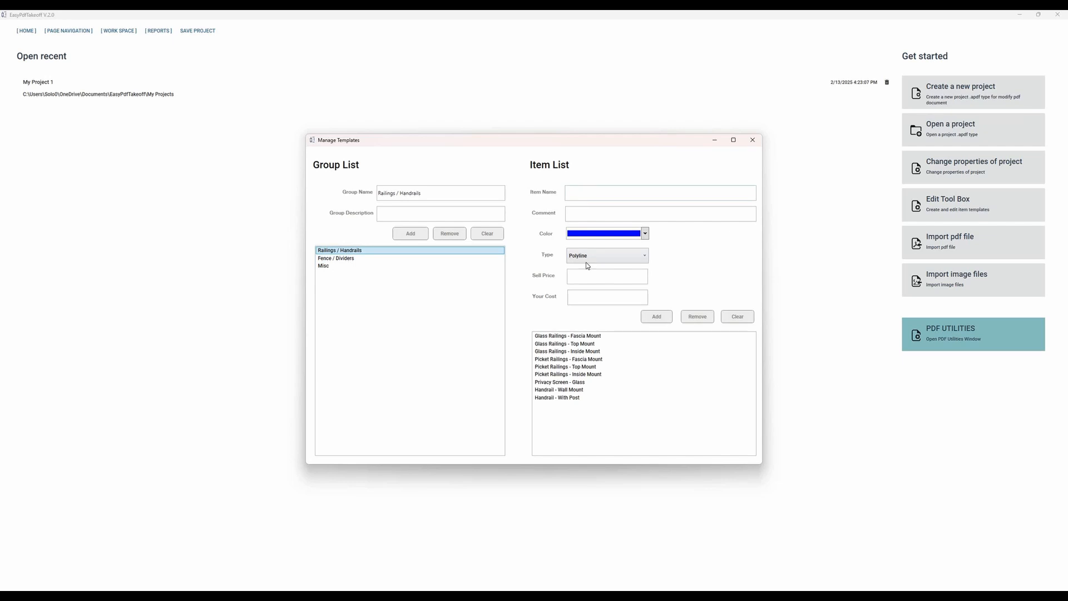
# Step: Look through the glass railing, picket railing and handrail templates to compare their item properties
pyautogui.click(590, 336)
pyautogui.click(591, 343)
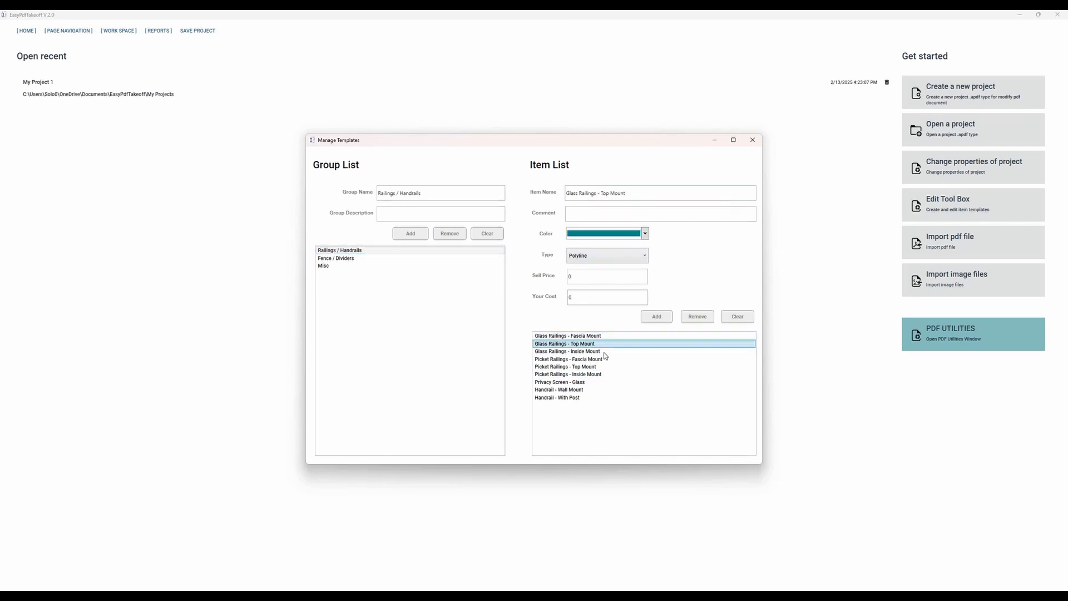
pyautogui.click(586, 358)
pyautogui.click(596, 390)
pyautogui.click(576, 367)
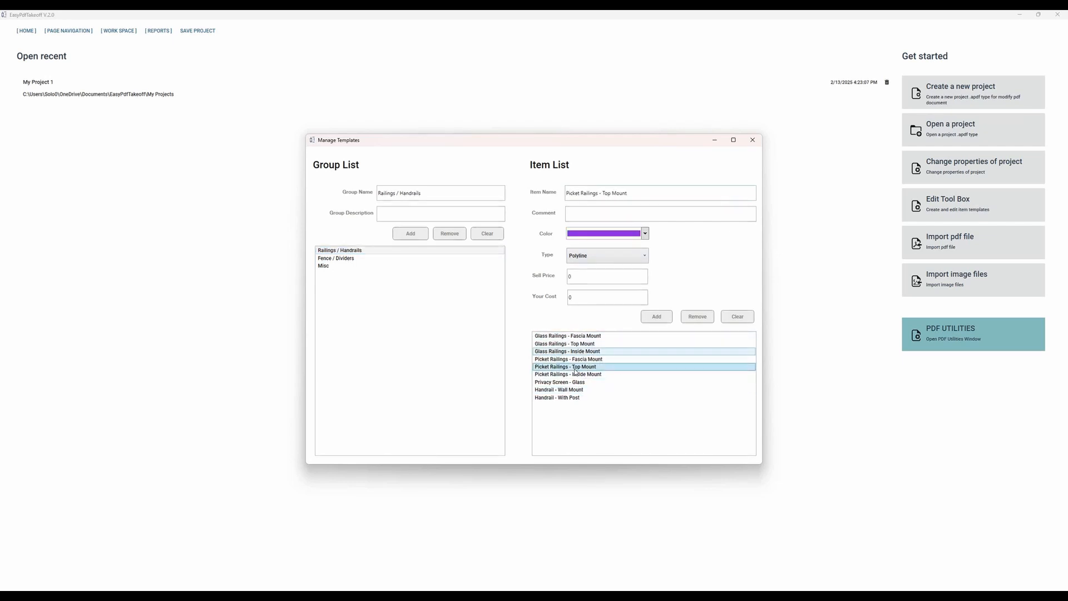
pyautogui.click(606, 352)
pyautogui.click(592, 337)
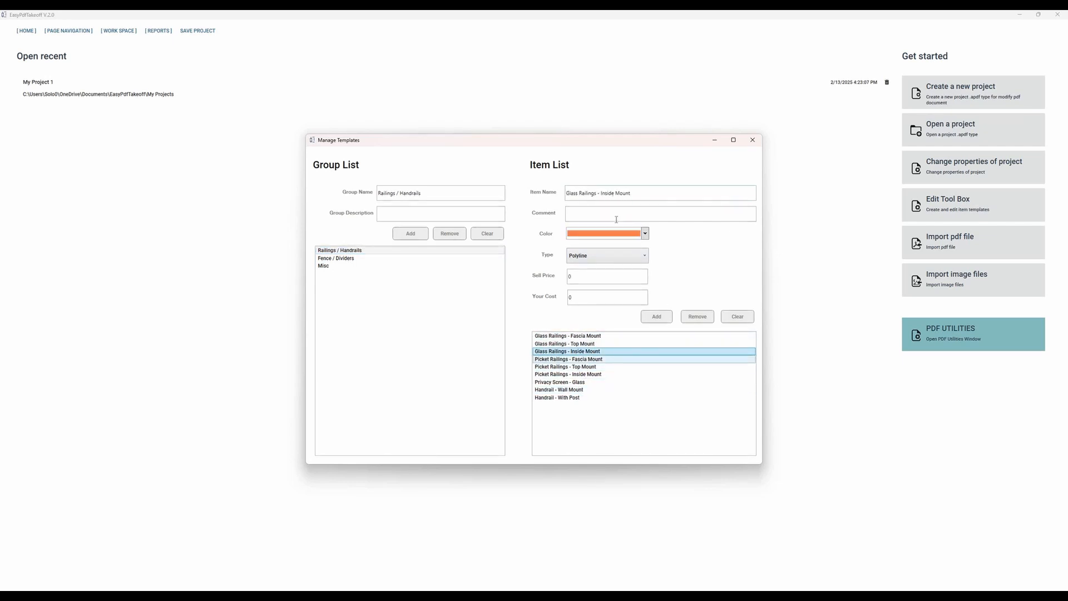
# Step: Try renaming the first railing template to Glass Railings - Fascia Mount 2, restore its original name and close the template editor
pyautogui.click(644, 190)
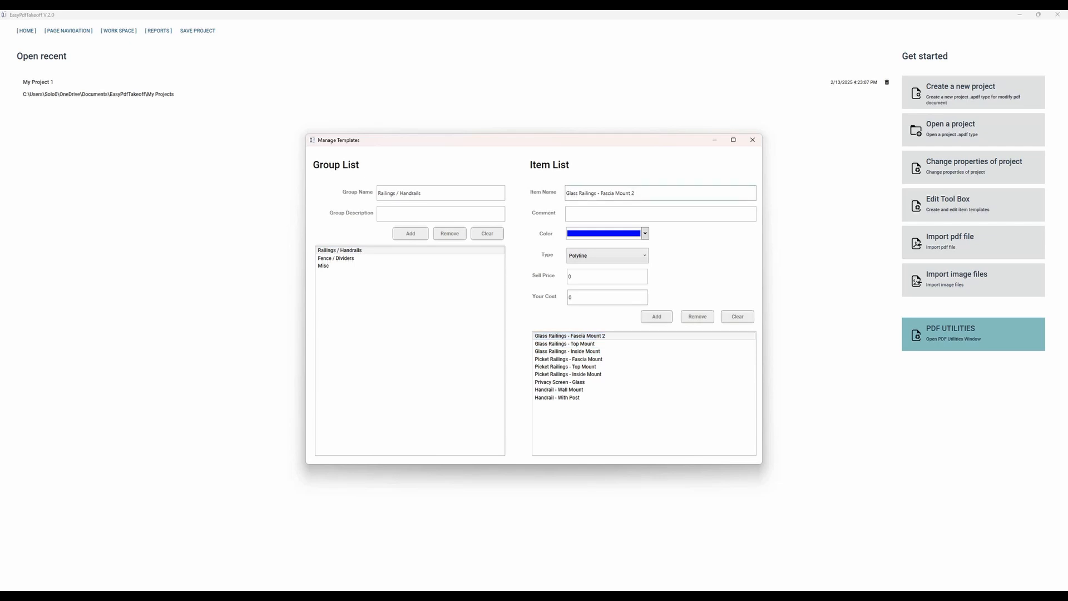
pyautogui.press('BackSpace')
pyautogui.press('BackSpace')
pyautogui.click(752, 139)
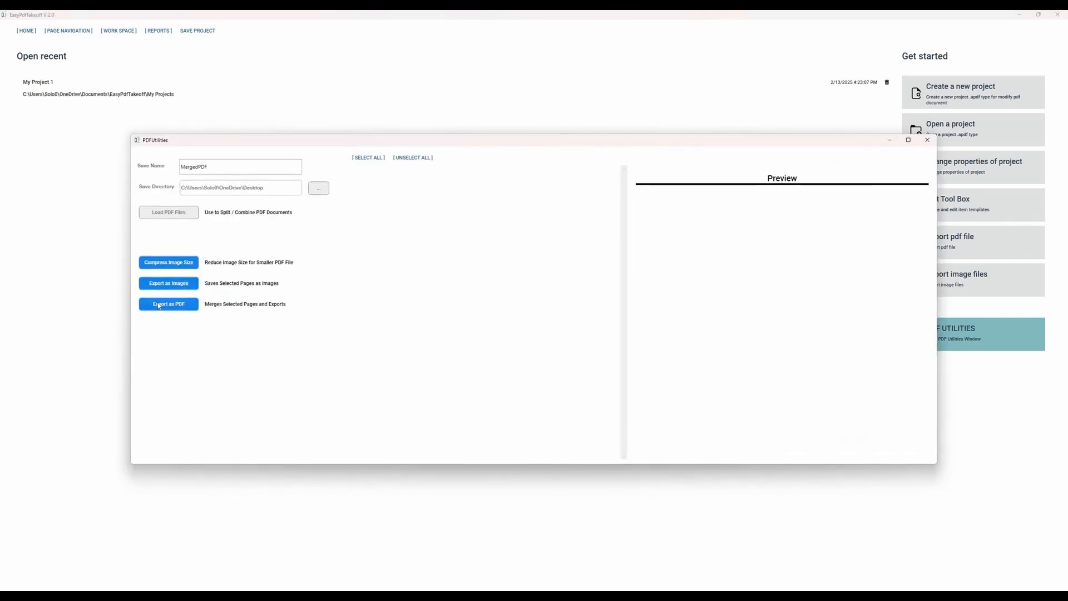
# Step: In PDF Utilities, load the Architectural folder's PDFs from A001-PROJECT-STATISTICS-Rev.20c through A100-EXISTING-DEMO-SITE-PLAN-Rev.20c
pyautogui.click(171, 213)
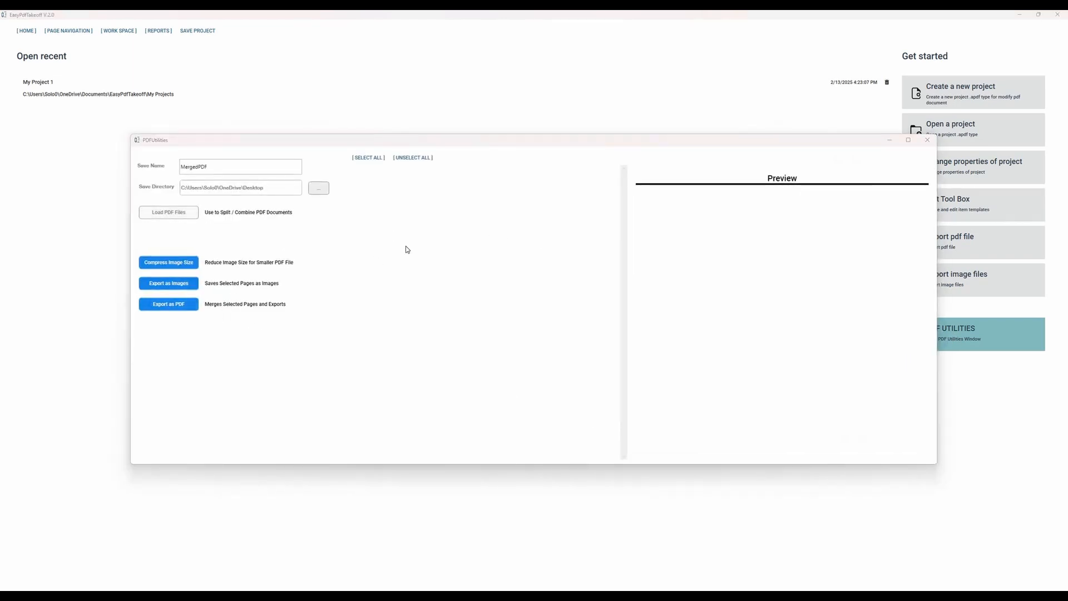
pyautogui.doubleClick(337, 215)
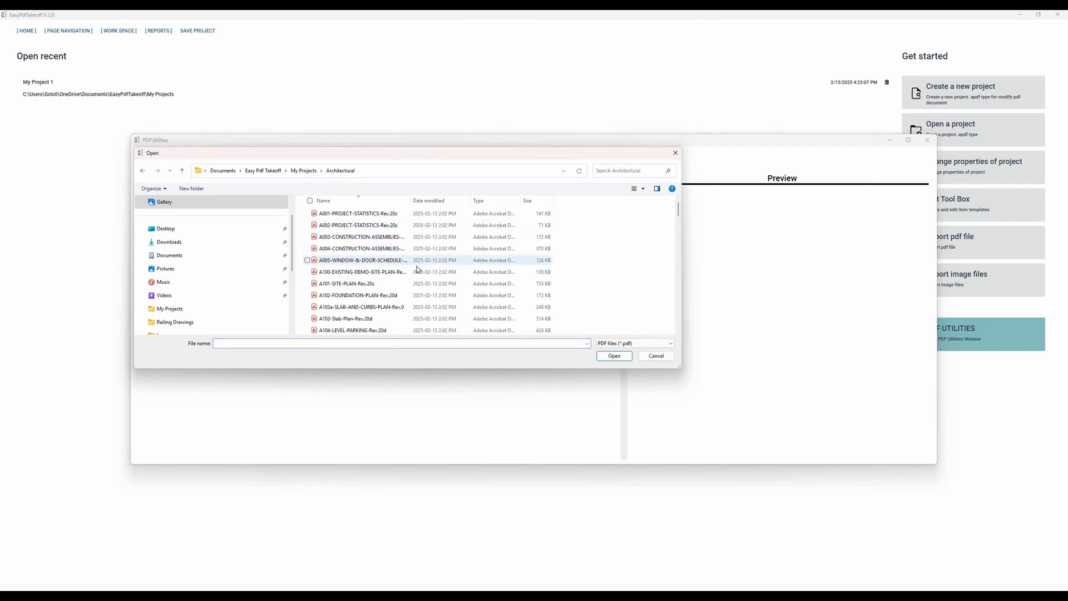
pyautogui.moveTo(411, 201); pyautogui.dragTo(479, 205)
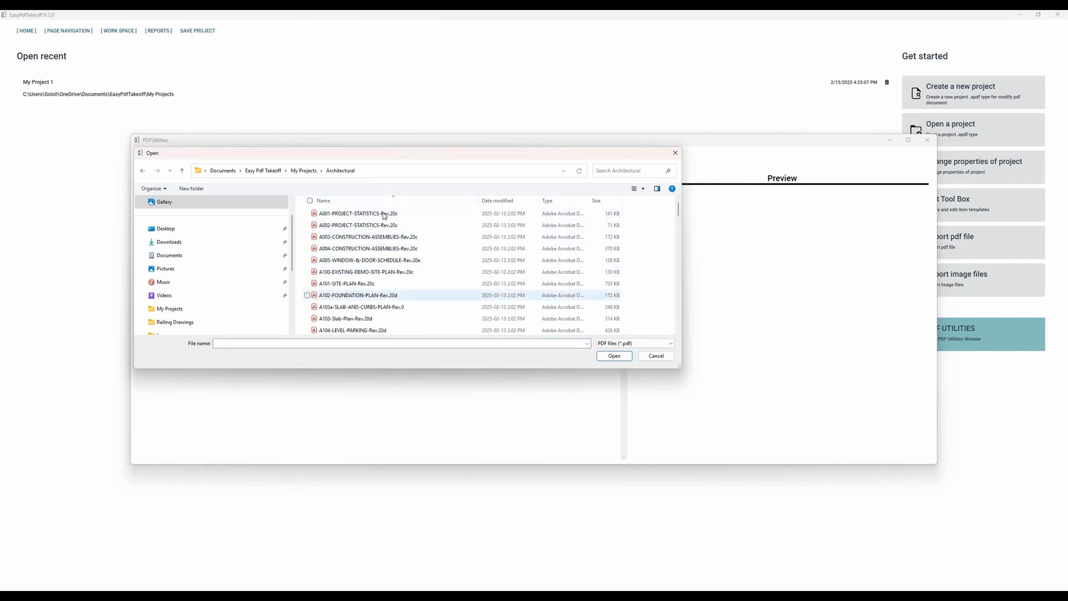
pyautogui.click(384, 214)
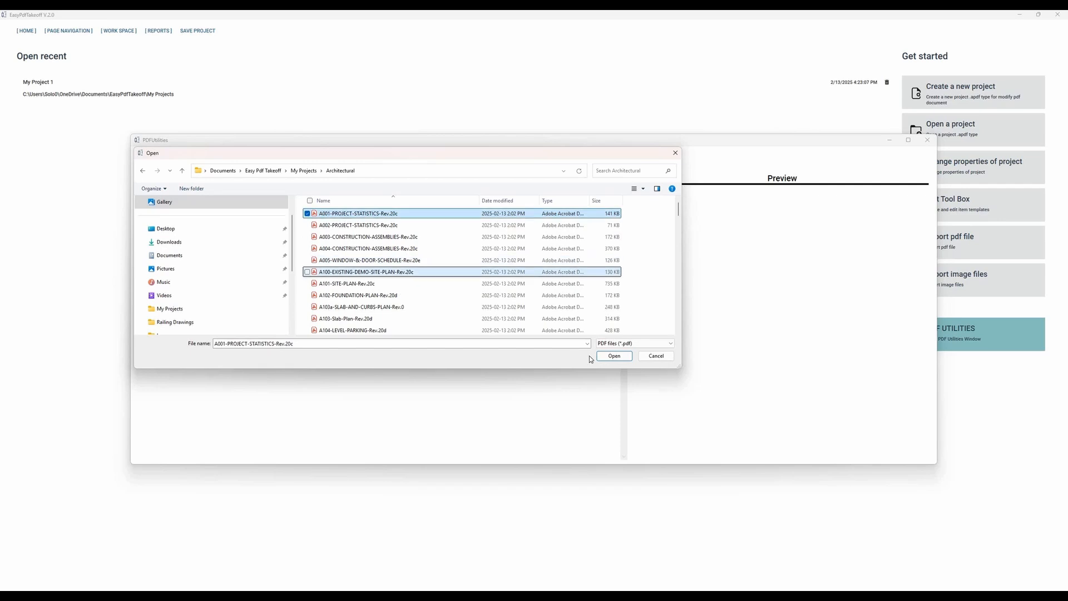
pyautogui.keyDown('shift'); pyautogui.click(384, 272); pyautogui.keyUp('shift')
pyautogui.click(613, 356)
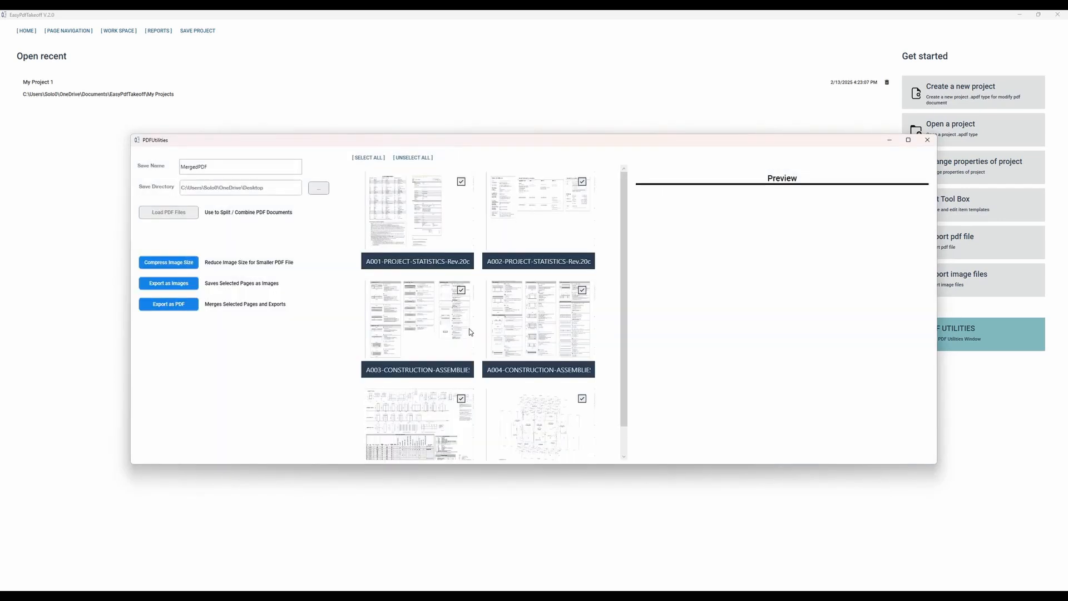
pyautogui.scroll(-2, 518, 364)
pyautogui.scroll(2, 519, 365)
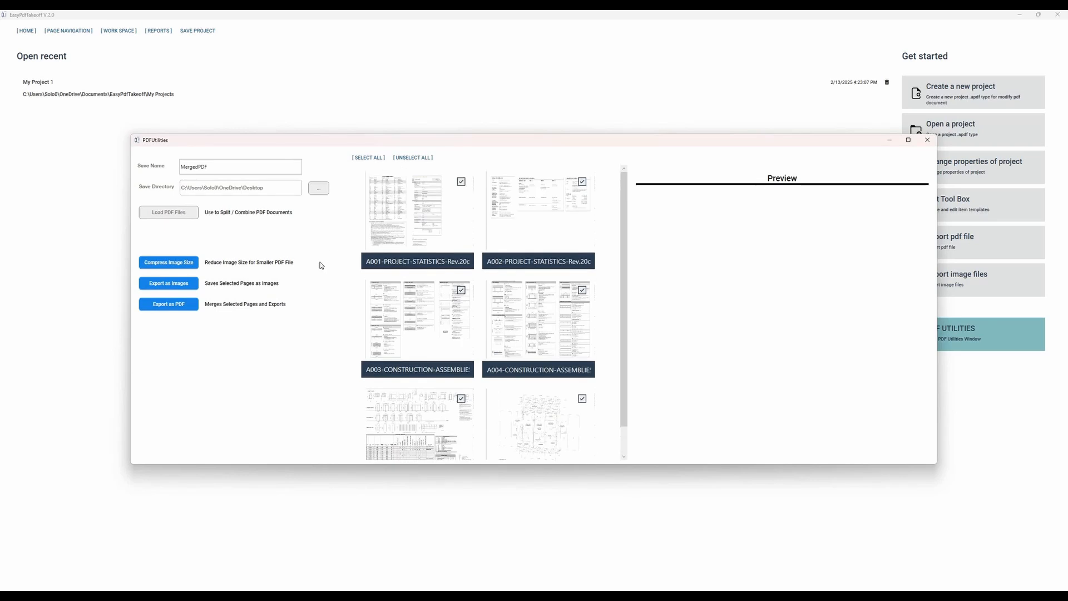
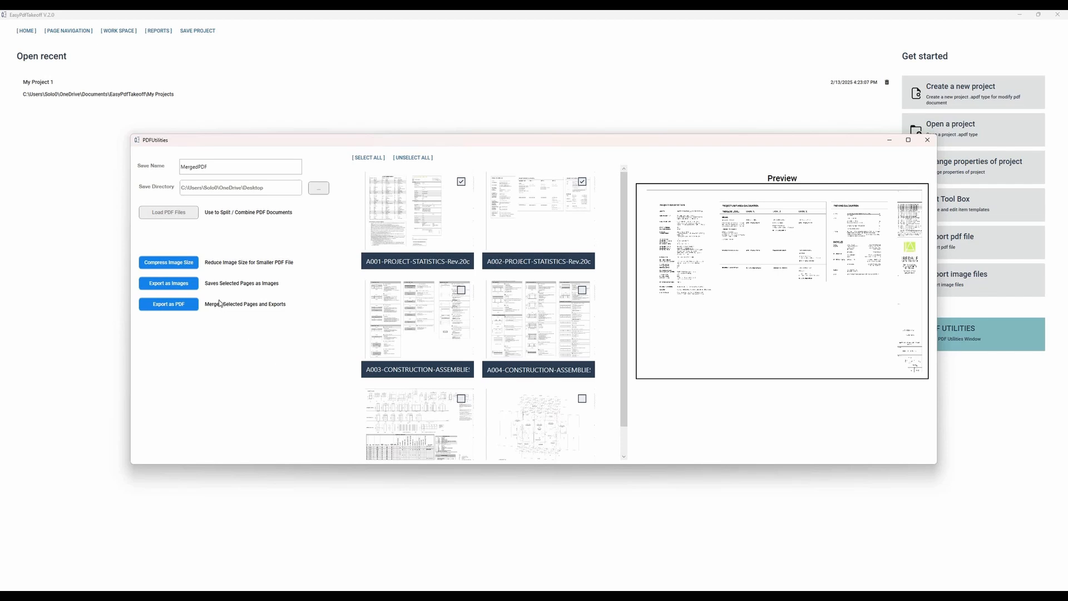
# Step: Close the PDF utilities, view the properties of My Project 1 and cancel without changes
pyautogui.scroll(-1, 489, 336)
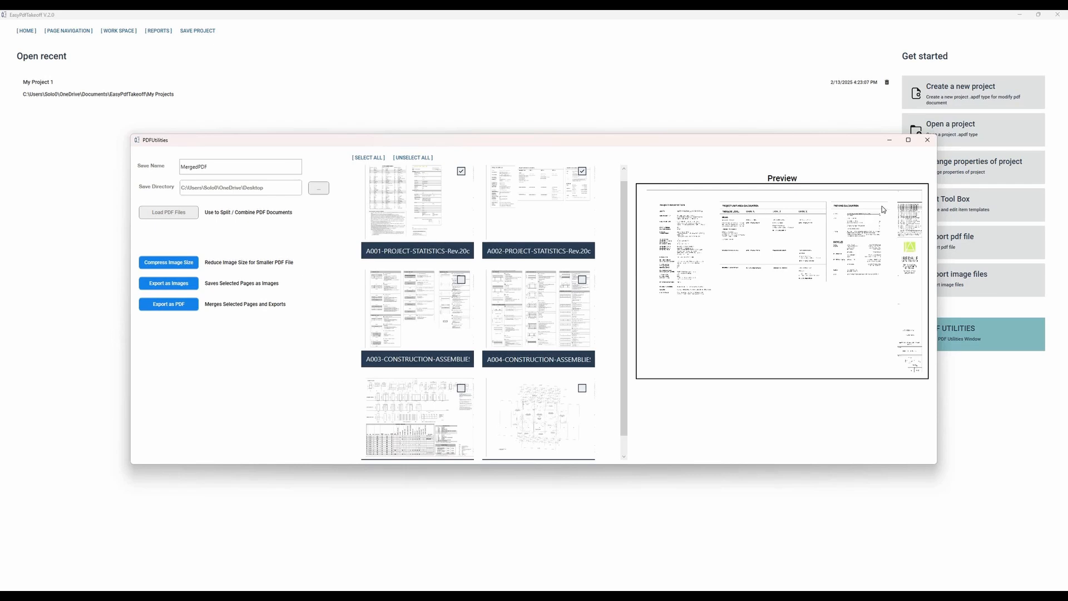
pyautogui.click(927, 141)
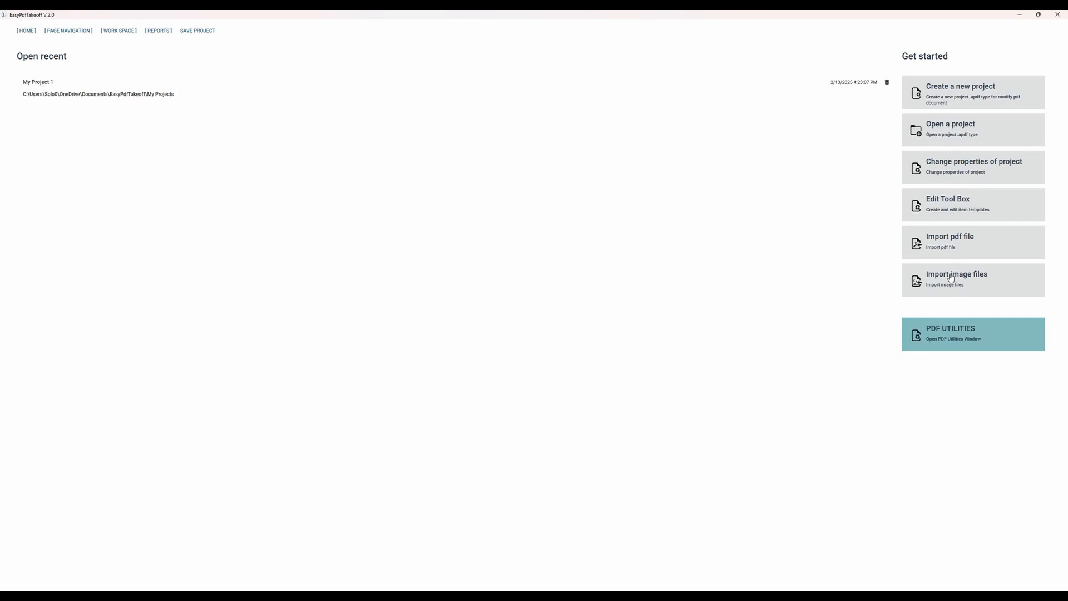
pyautogui.click(951, 161)
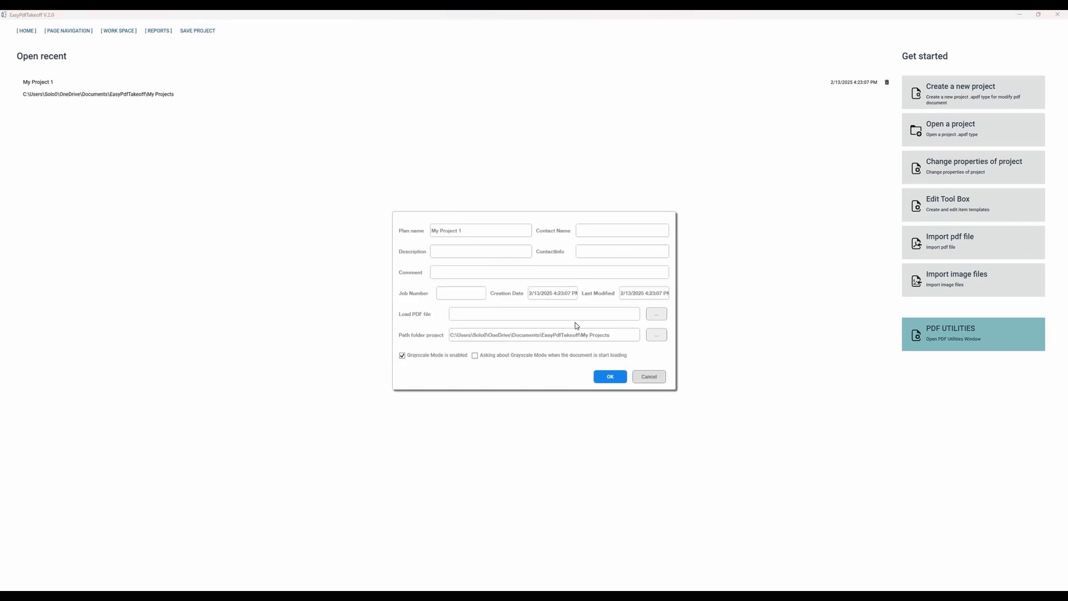
pyautogui.click(643, 380)
# Step: On the North Elevation, calibrate the scale to 24.5 feet along the overall dimension between grids F6 and F1, applied to all pages
pyautogui.click(118, 31)
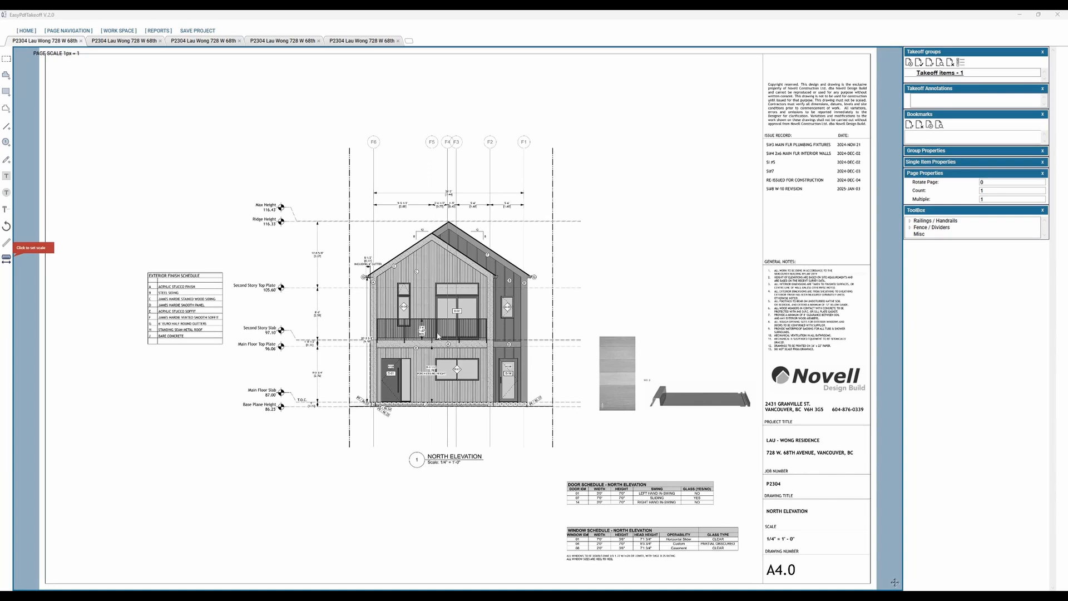
pyautogui.scroll(5, 437, 336)
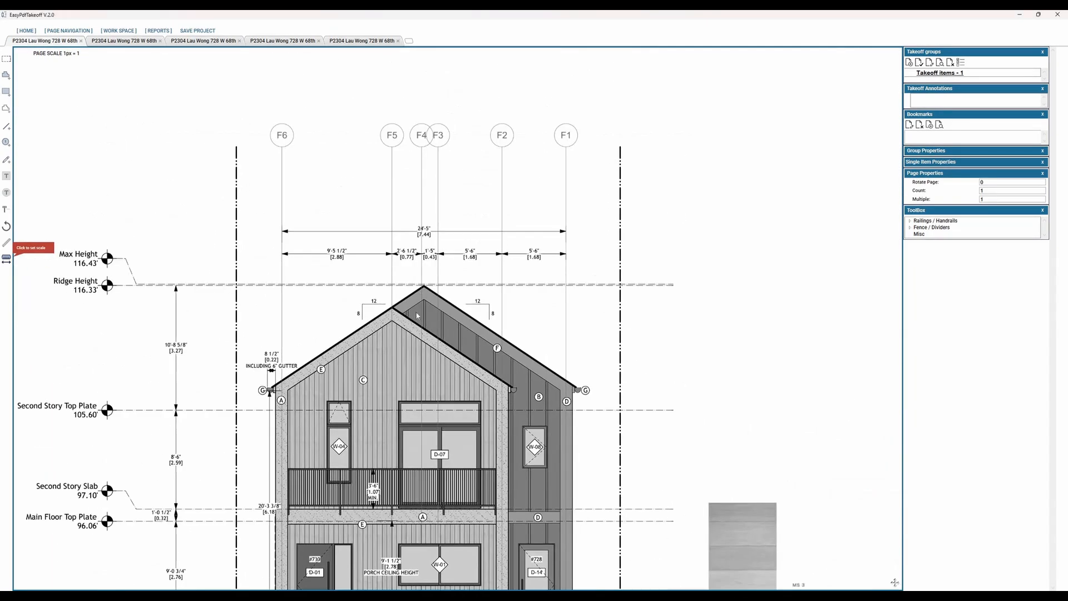
pyautogui.moveTo(339, 486)
pyautogui.mouseDown(button='middle')
pyautogui.moveTo(391, 417)
pyautogui.moveTo(404, 378)
pyautogui.mouseUp(button='middle')
pyautogui.moveTo(506, 323); pyautogui.dragTo(478, 415, button='middle')
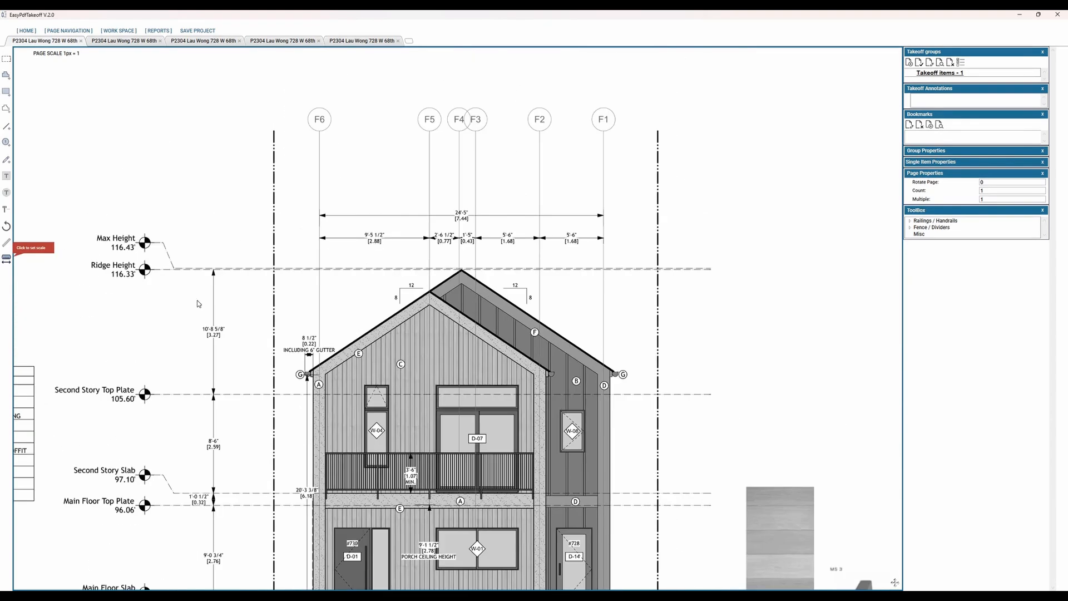
pyautogui.click(7, 259)
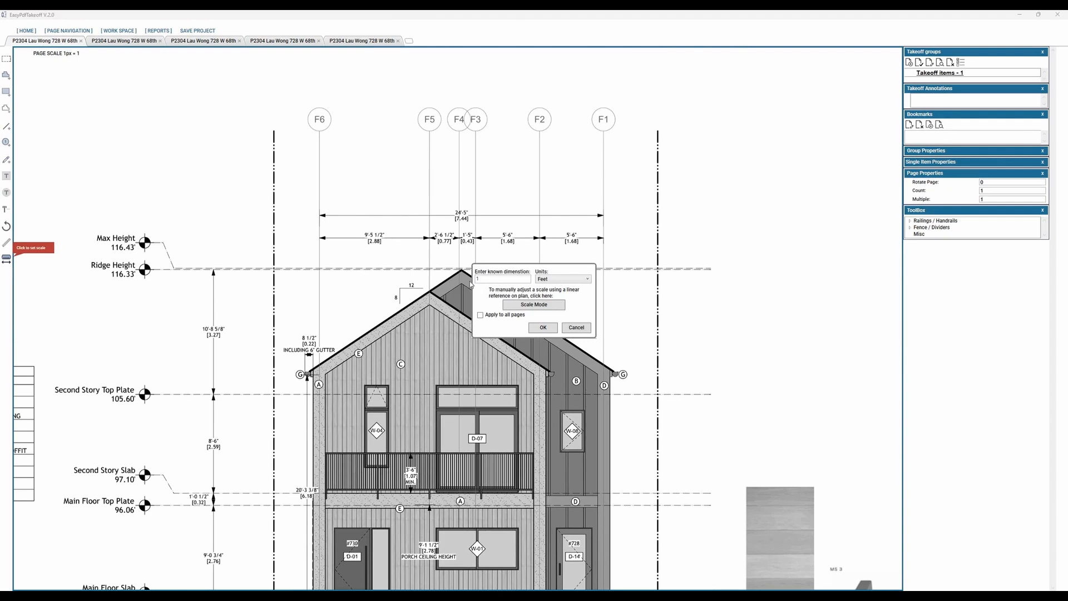
pyautogui.write('24.5')
pyautogui.click(319, 216)
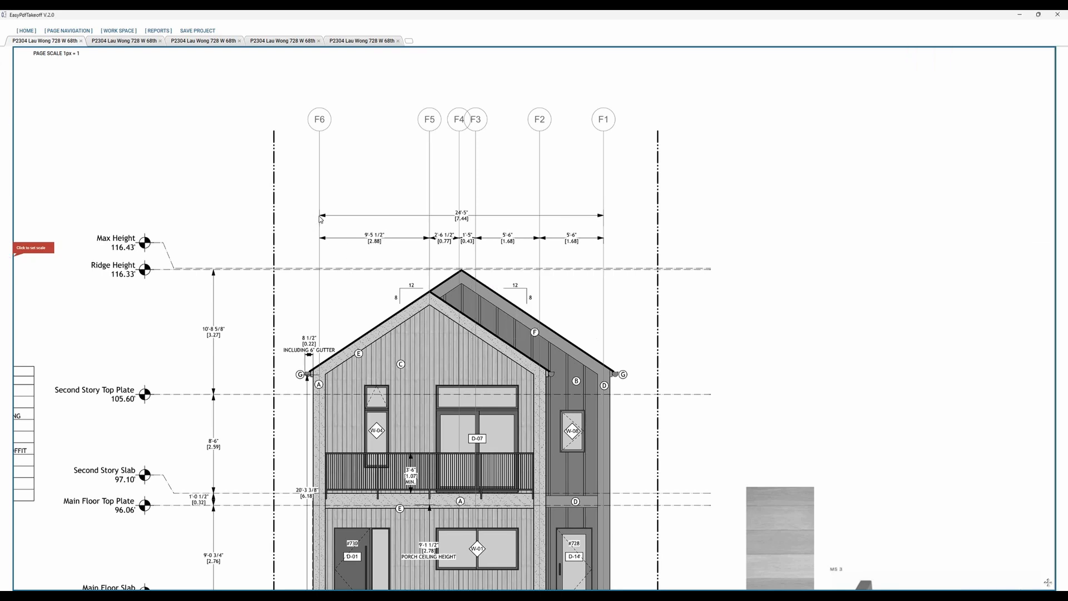
pyautogui.click(604, 216)
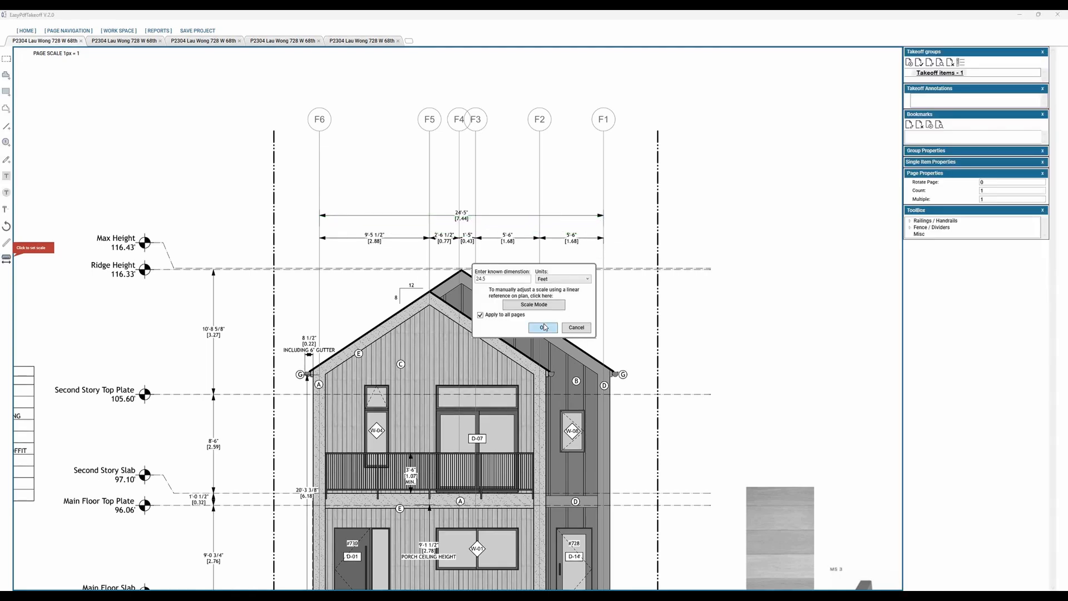
pyautogui.click(543, 328)
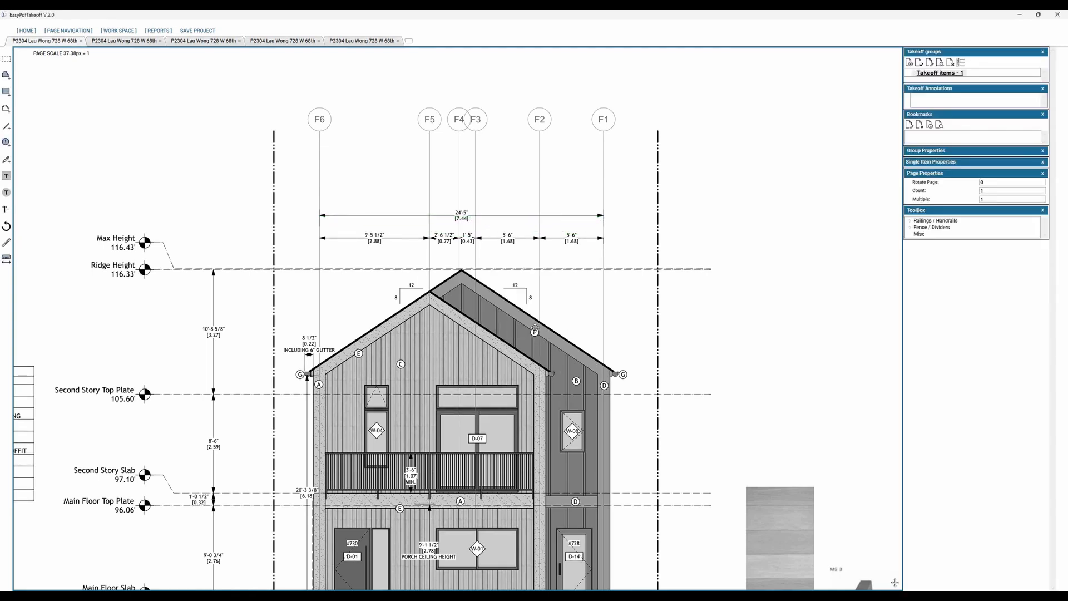
# Step: Create a perimeter item named Railings and trace the second-story balcony railing on the North Elevation, about 18 feet long
pyautogui.moveTo(549, 562); pyautogui.dragTo(598, 380)
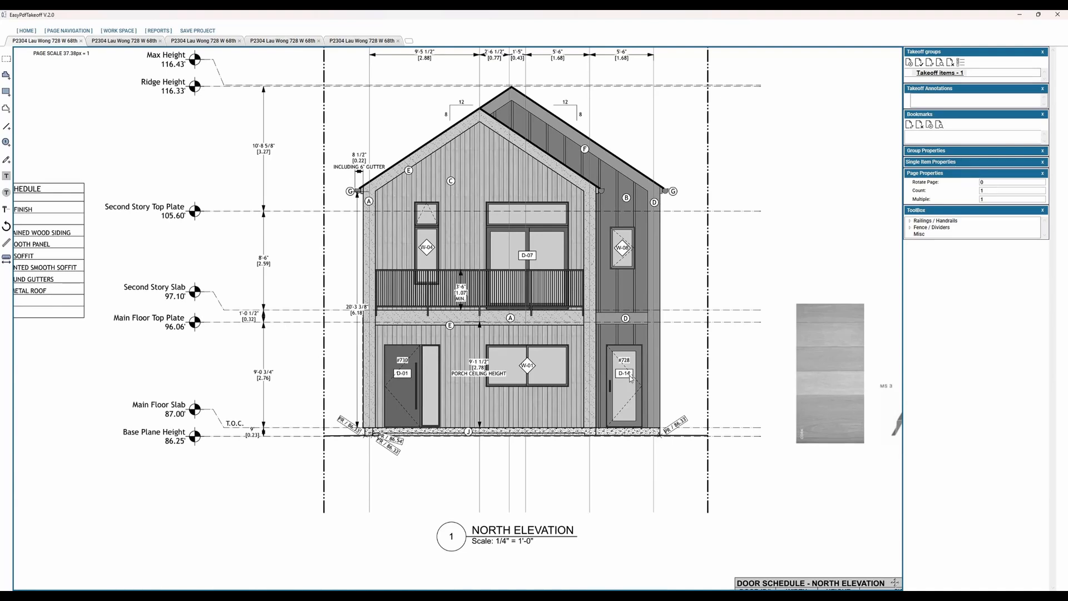
pyautogui.scroll(2, 551, 351)
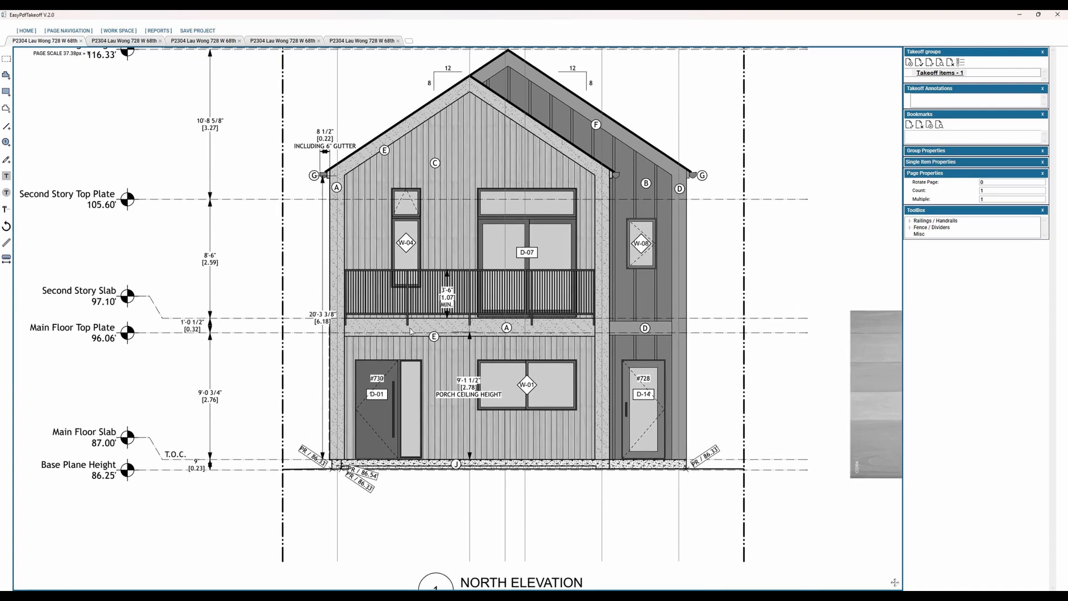
pyautogui.moveTo(381, 276); pyautogui.dragTo(262, 301)
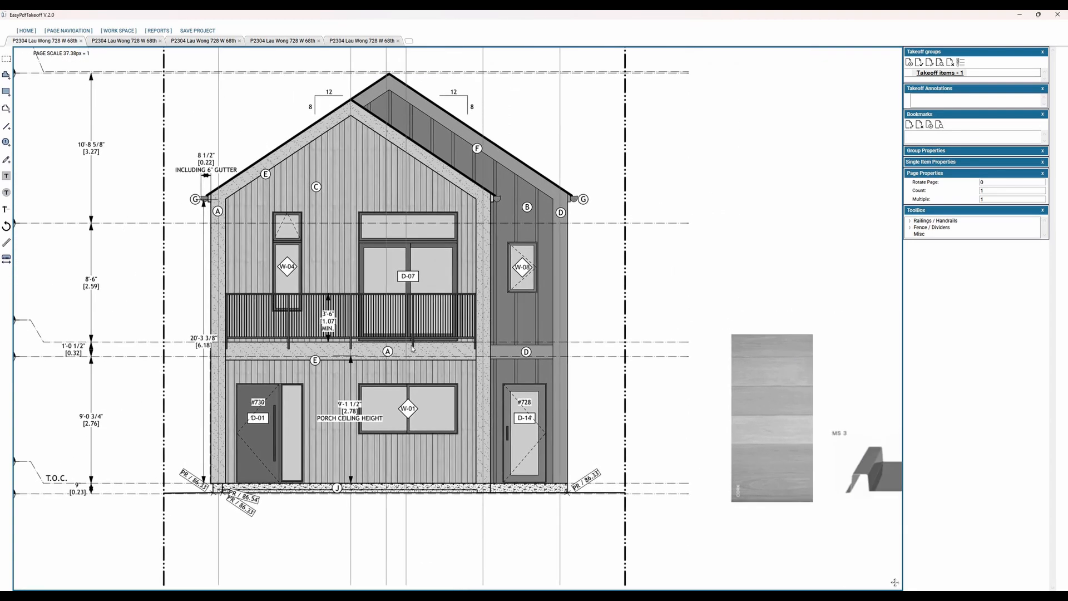
pyautogui.click(6, 108)
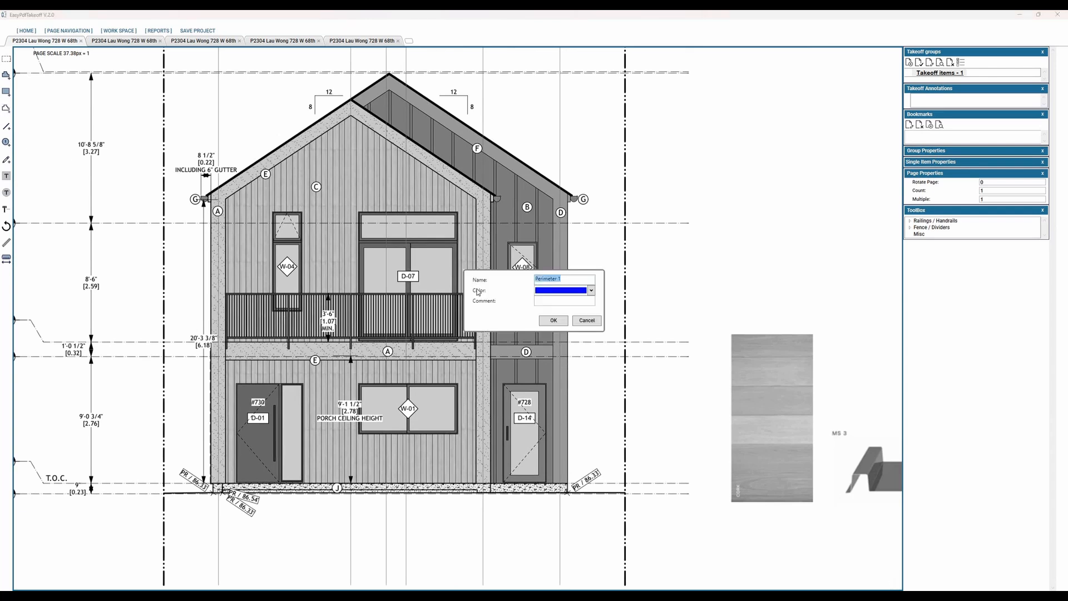
pyautogui.write('Railings')
pyautogui.press('Return')
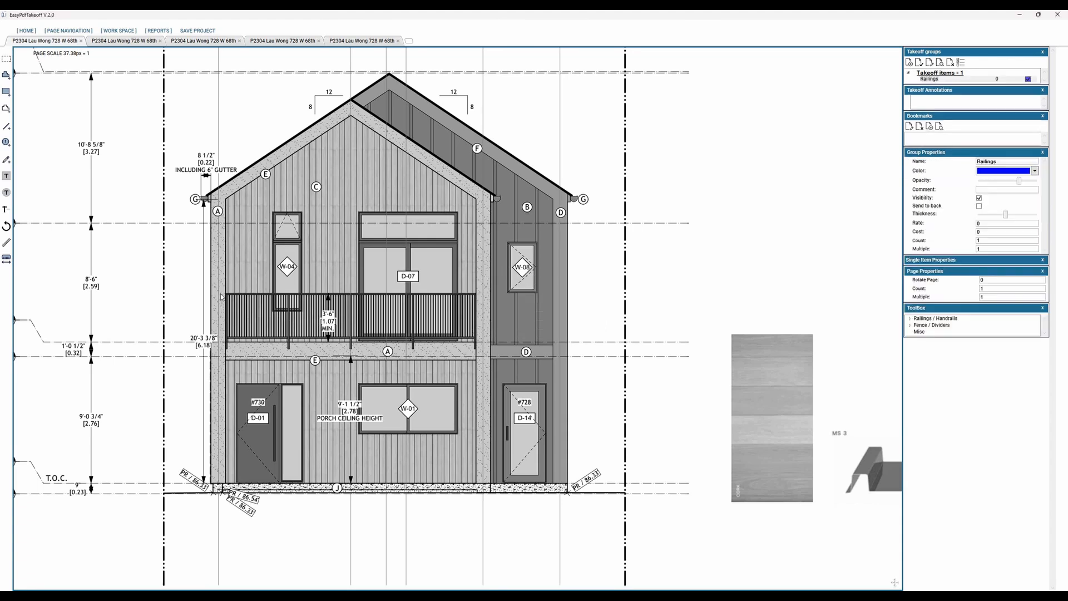
pyautogui.click(224, 294)
pyautogui.doubleClick(476, 293)
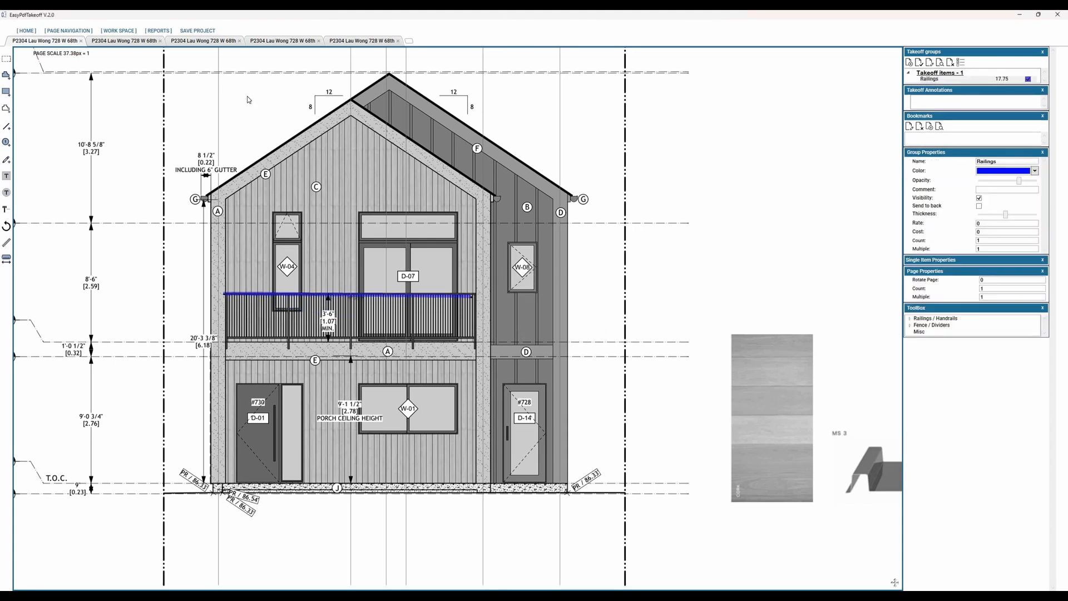
# Step: Add the landing and exterior stair railing on the East Elevation to the Railings item, following the slope to the lowest post
pyautogui.click(206, 41)
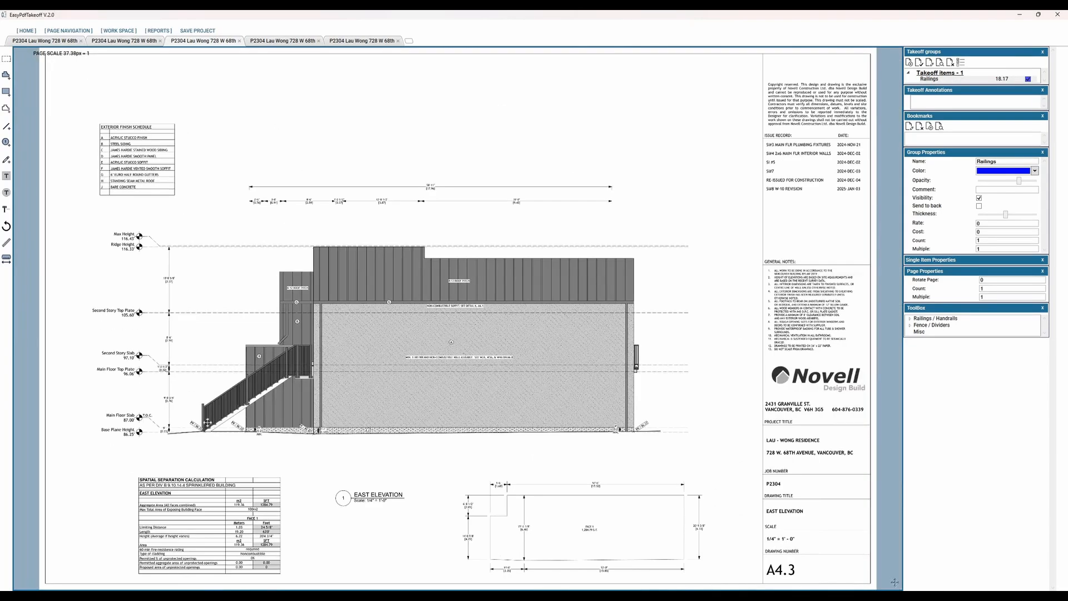
pyautogui.scroll(3, 393, 367)
pyautogui.moveTo(366, 413); pyautogui.dragTo(376, 408, button='middle')
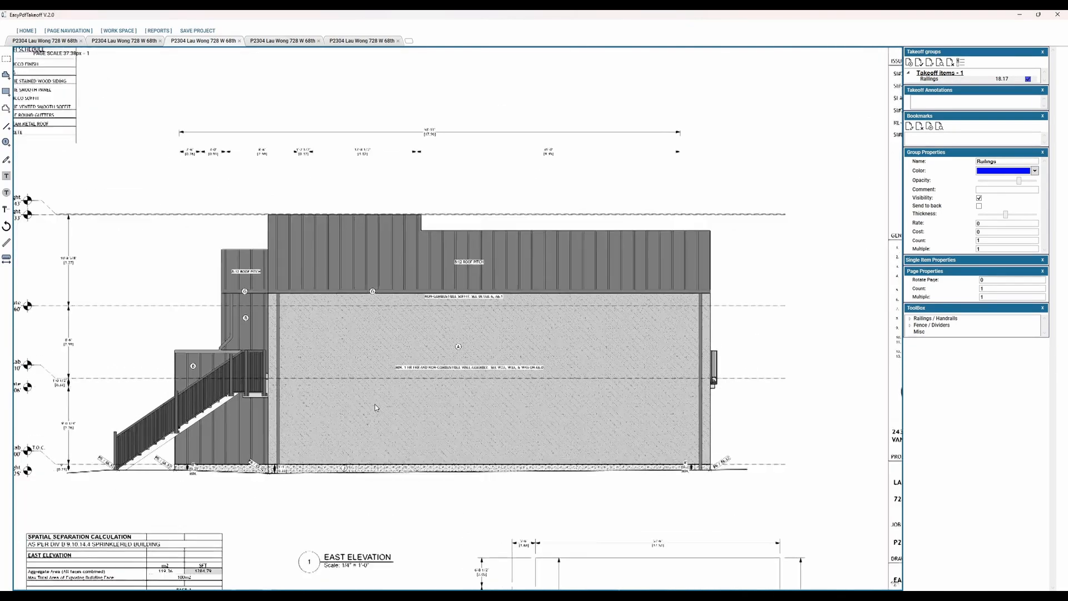
pyautogui.scroll(2, 375, 407)
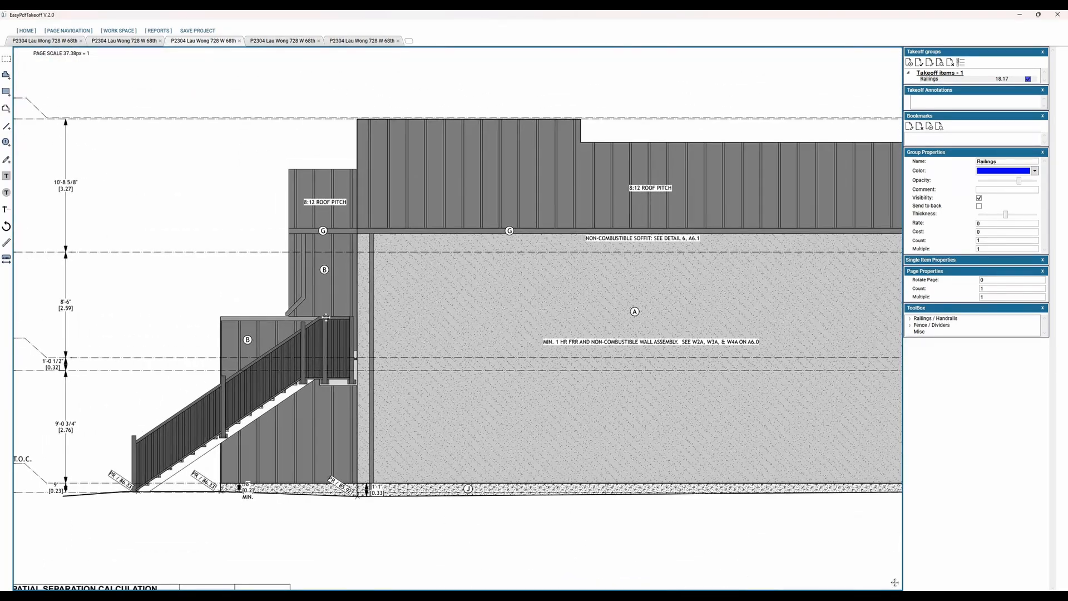
pyautogui.click(318, 317)
pyautogui.doubleClick(130, 438)
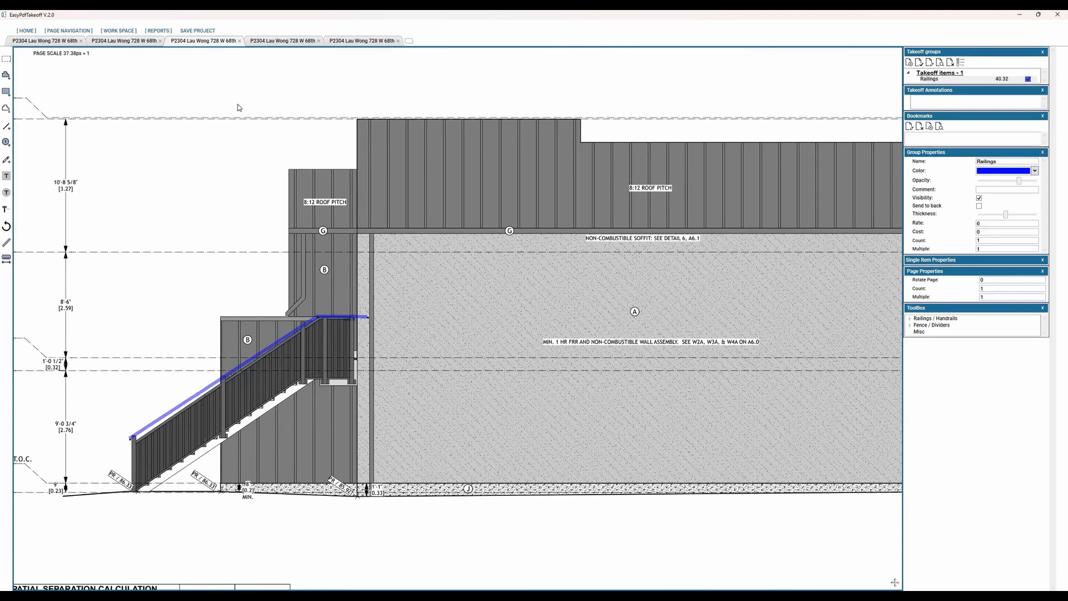
# Step: Look through the section sheets A5.1 and A5.2, then return to the North Elevation
pyautogui.click(283, 41)
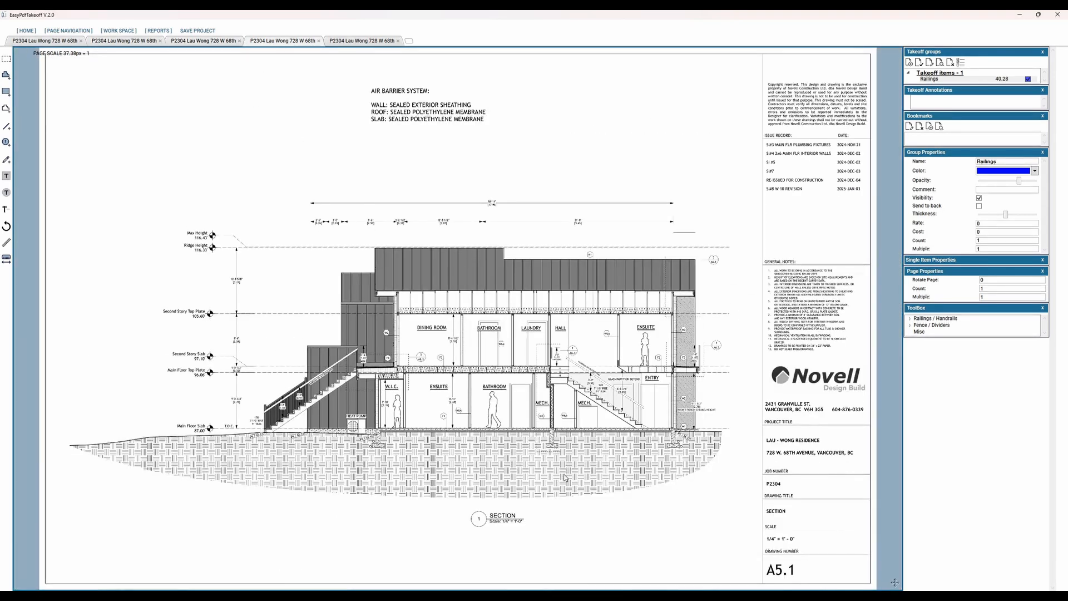
pyautogui.click(347, 42)
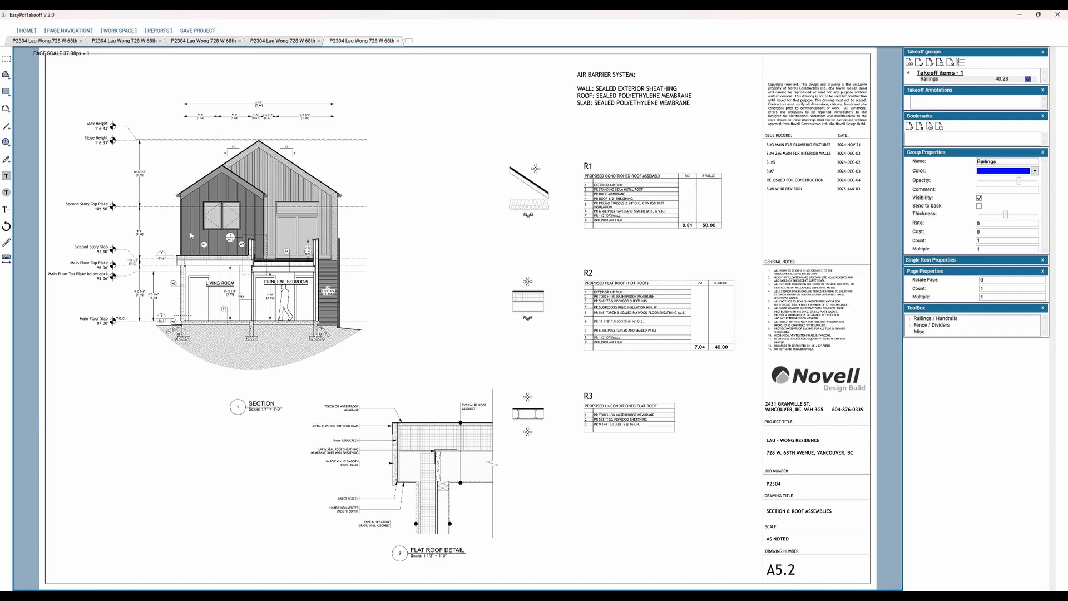
pyautogui.click(46, 41)
pyautogui.scroll(5, 387, 348)
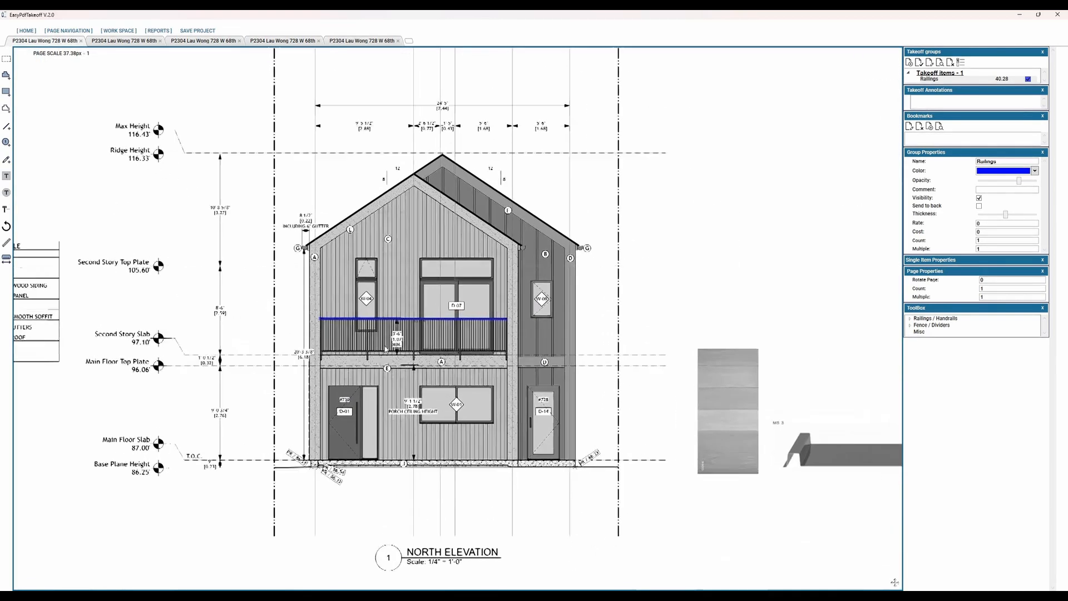
pyautogui.scroll(3, 385, 349)
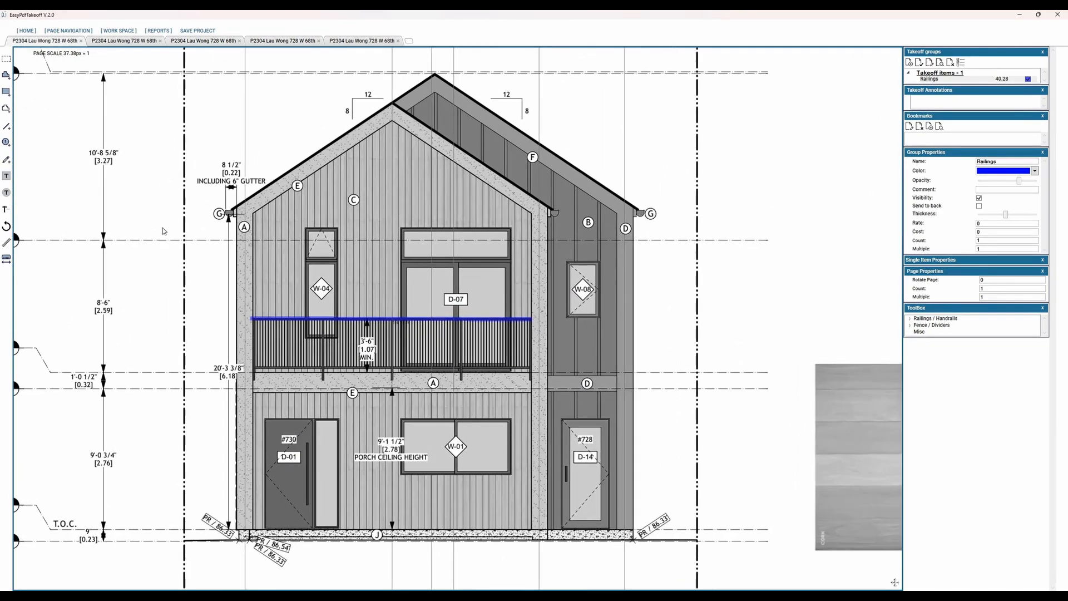
# Step: Create a counter item named Window and mark four panes on the North Elevation: two at W-04, one above D-07, one at W-08
pyautogui.click(6, 142)
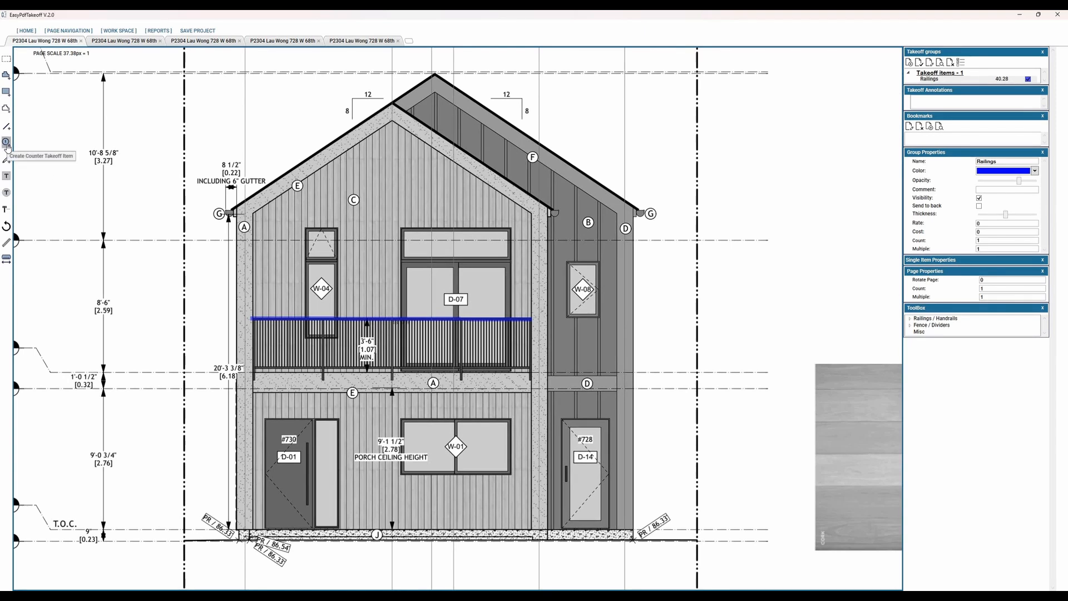
pyautogui.click(7, 145)
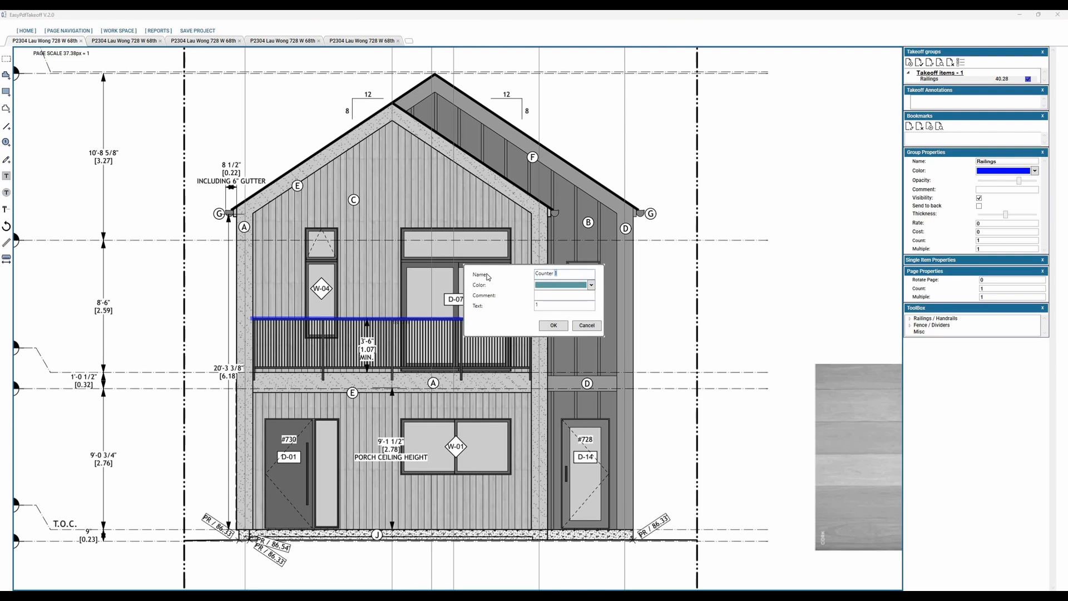
pyautogui.moveTo(558, 273); pyautogui.dragTo(487, 274)
pyautogui.write('Window')
pyautogui.press('Return')
pyautogui.click(322, 245)
pyautogui.click(325, 282)
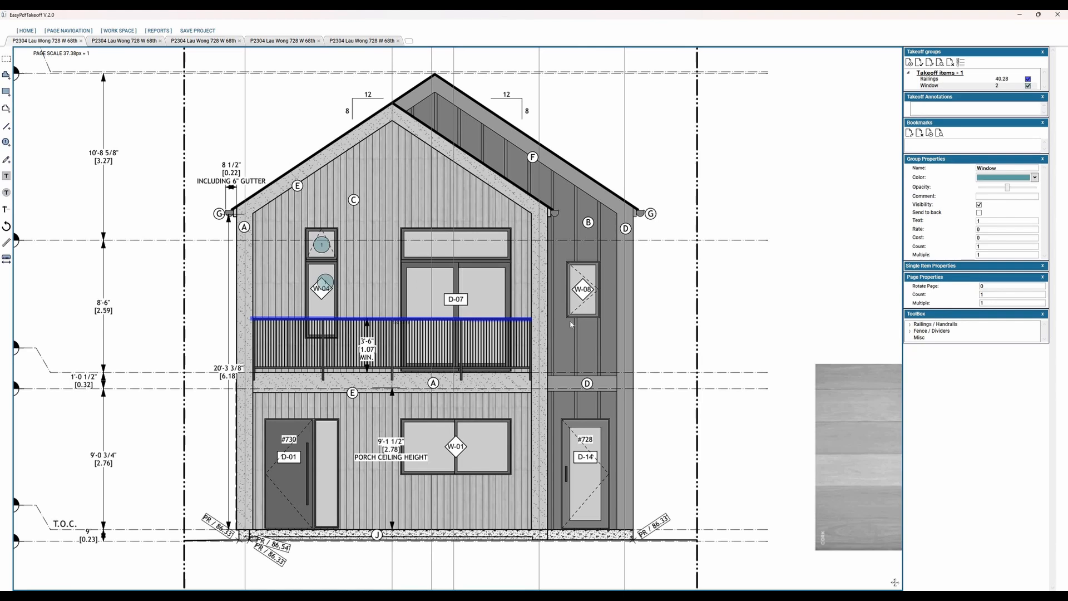
pyautogui.click(420, 247)
pyautogui.click(583, 289)
# Step: On the South Elevation, add eight Window counts: three at W-10, three at D-13 and two at D-15
pyautogui.click(124, 41)
pyautogui.scroll(3, 467, 316)
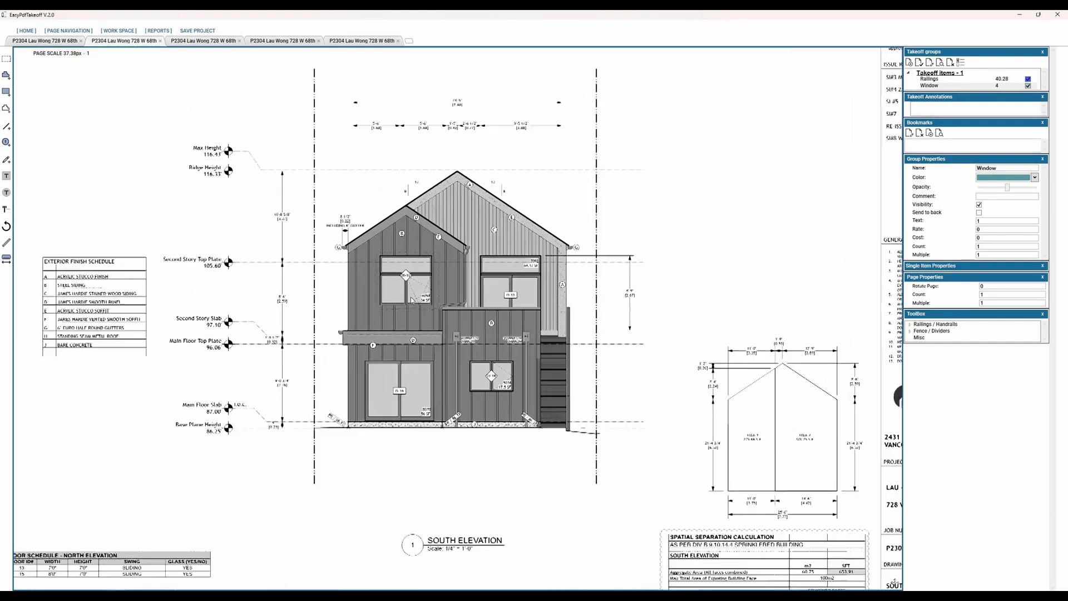
pyautogui.click(378, 292)
pyautogui.click(411, 297)
pyautogui.click(411, 259)
pyautogui.click(511, 257)
pyautogui.click(505, 280)
pyautogui.click(543, 282)
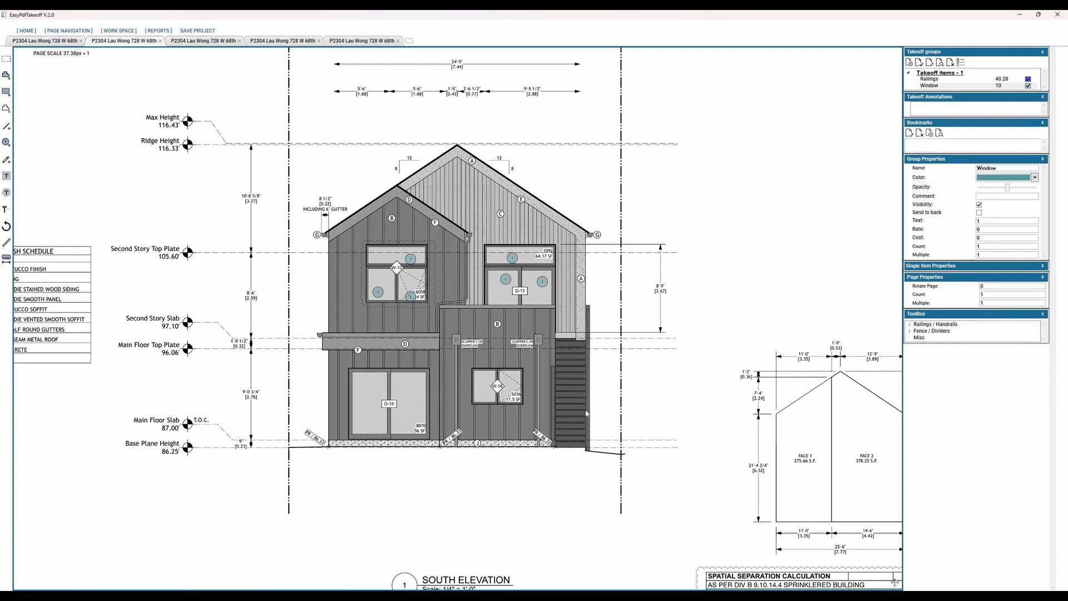
pyautogui.click(414, 390)
pyautogui.click(380, 389)
pyautogui.scroll(3, 415, 292)
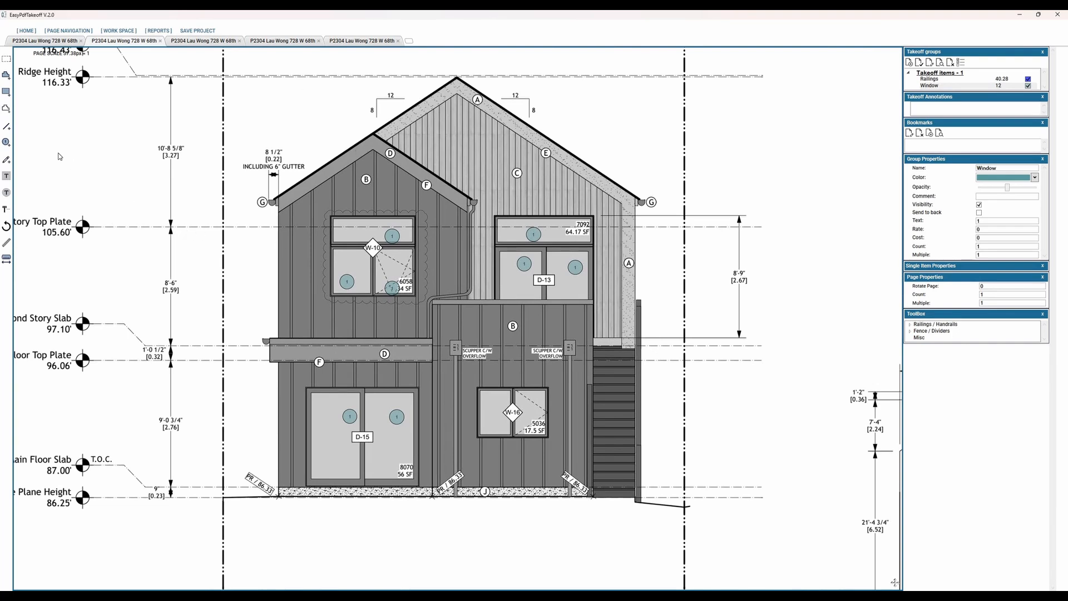
# Step: Create an area item and outline the light vertical-siding wall on the South Elevation from the main ridge, excluding the D-13 opening
pyautogui.click(7, 76)
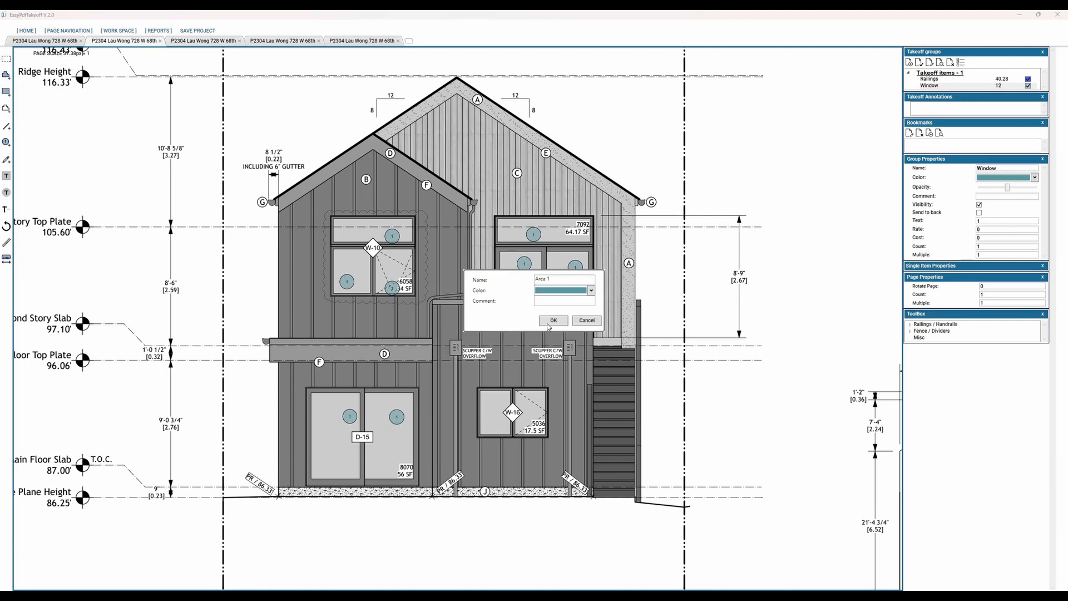
pyautogui.press('Return')
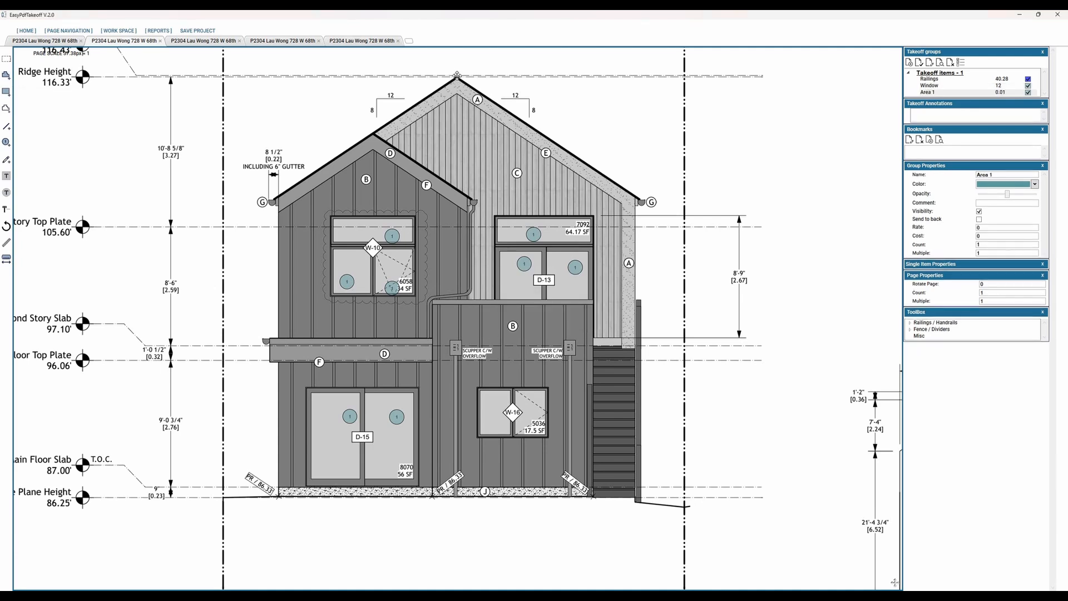
pyautogui.click(374, 133)
pyautogui.click(472, 203)
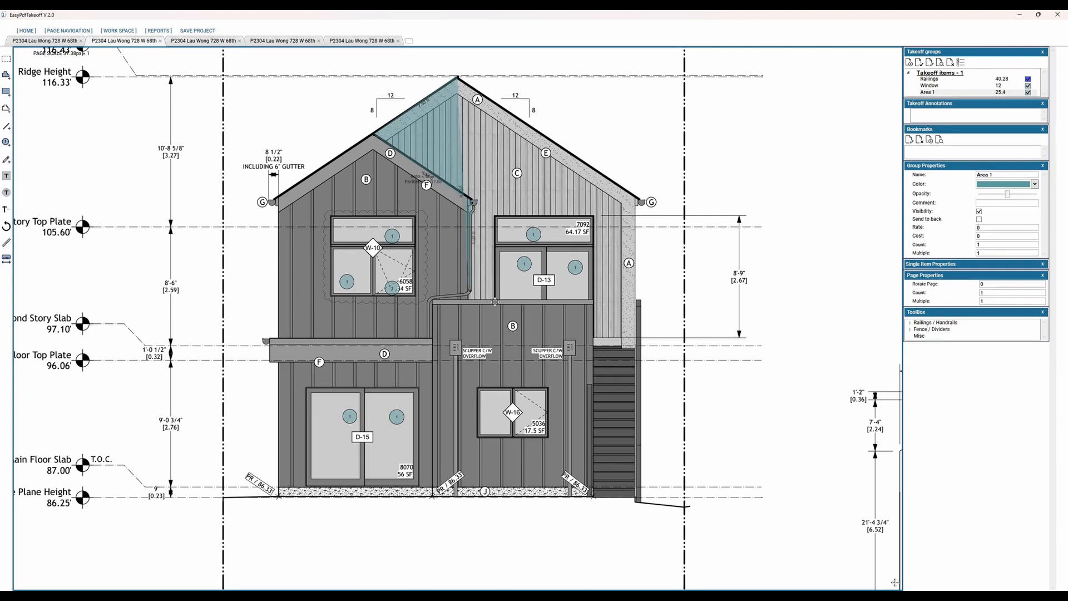
pyautogui.click(472, 300)
pyautogui.click(496, 303)
pyautogui.click(494, 214)
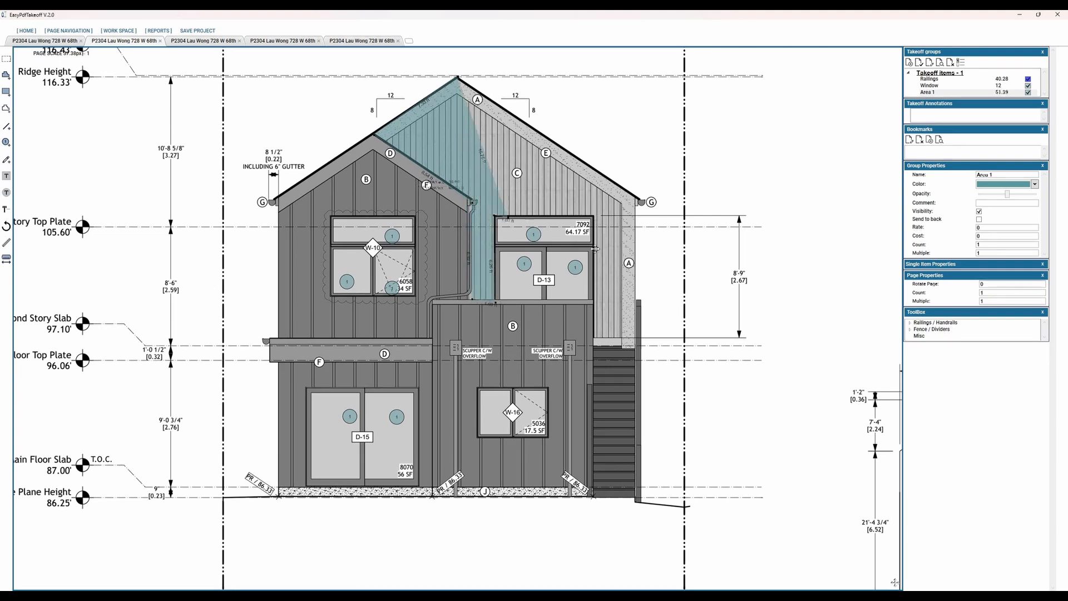
pyautogui.click(594, 216)
pyautogui.click(594, 349)
pyautogui.click(634, 349)
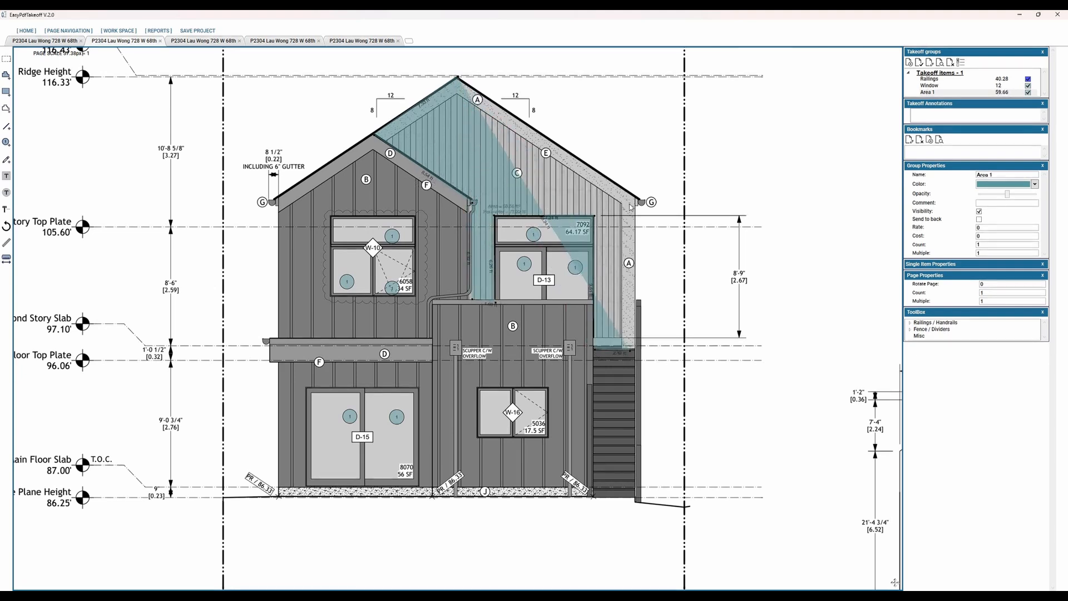
pyautogui.doubleClick(634, 198)
pyautogui.doubleClick(637, 202)
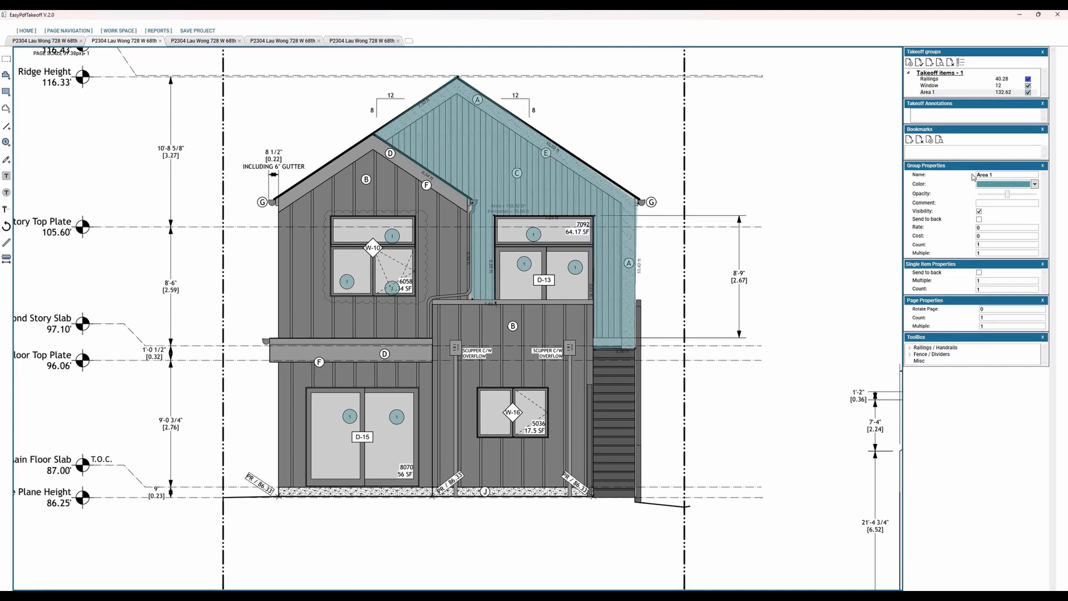
# Step: Rename the wall area item as Siding, increase its opacity and change its colour to orange
pyautogui.hotkey('ctrl', 'a')
pyautogui.write('Siding')
pyautogui.moveTo(1008, 193); pyautogui.dragTo(1018, 193)
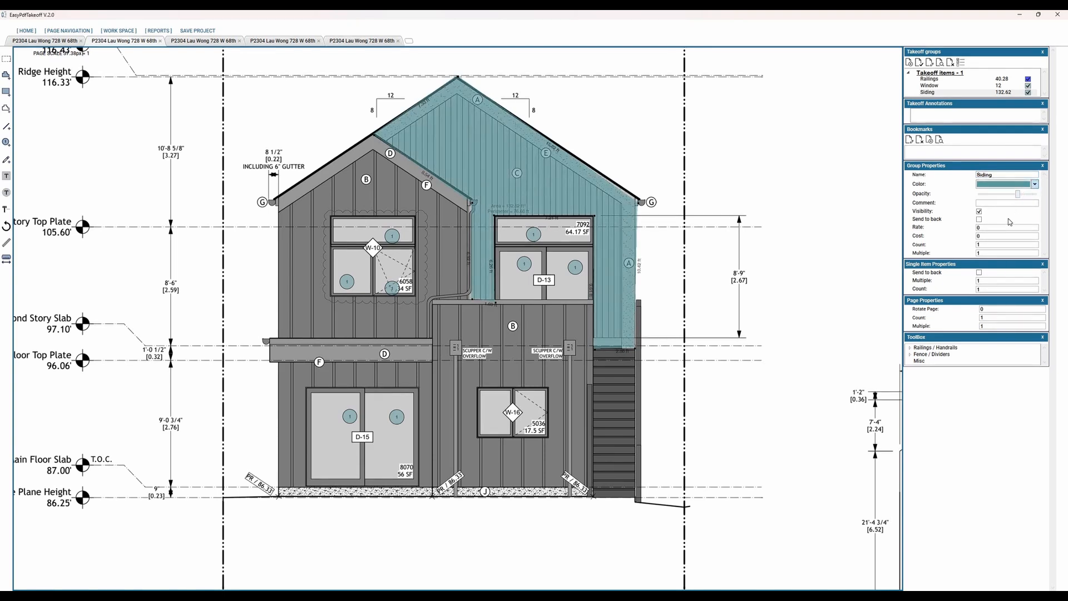
pyautogui.click(1018, 184)
pyautogui.click(1006, 218)
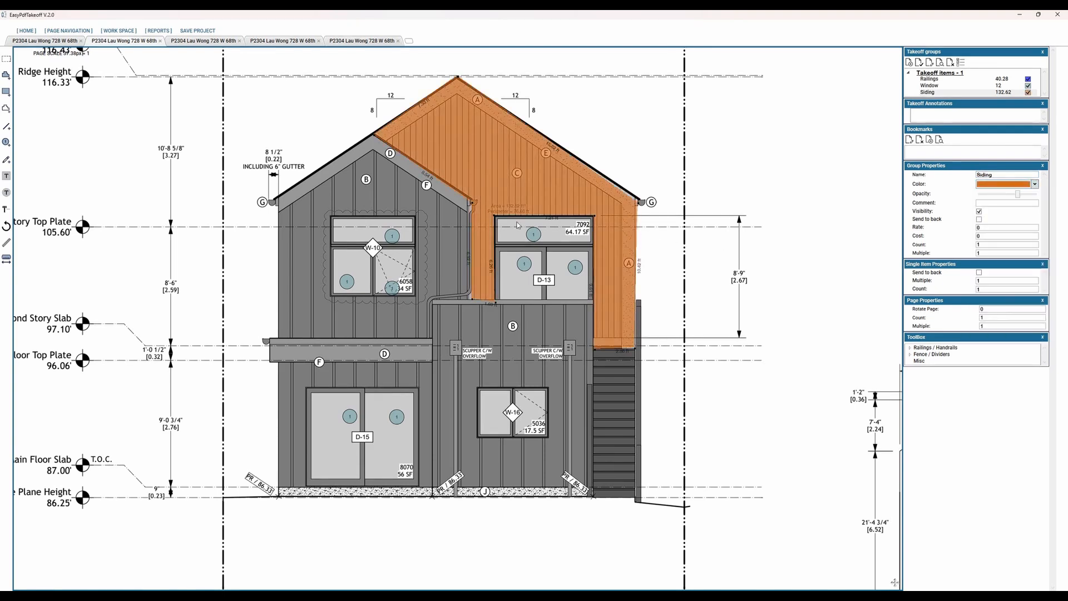
pyautogui.moveTo(517, 225); pyautogui.dragTo(460, 227, button='middle')
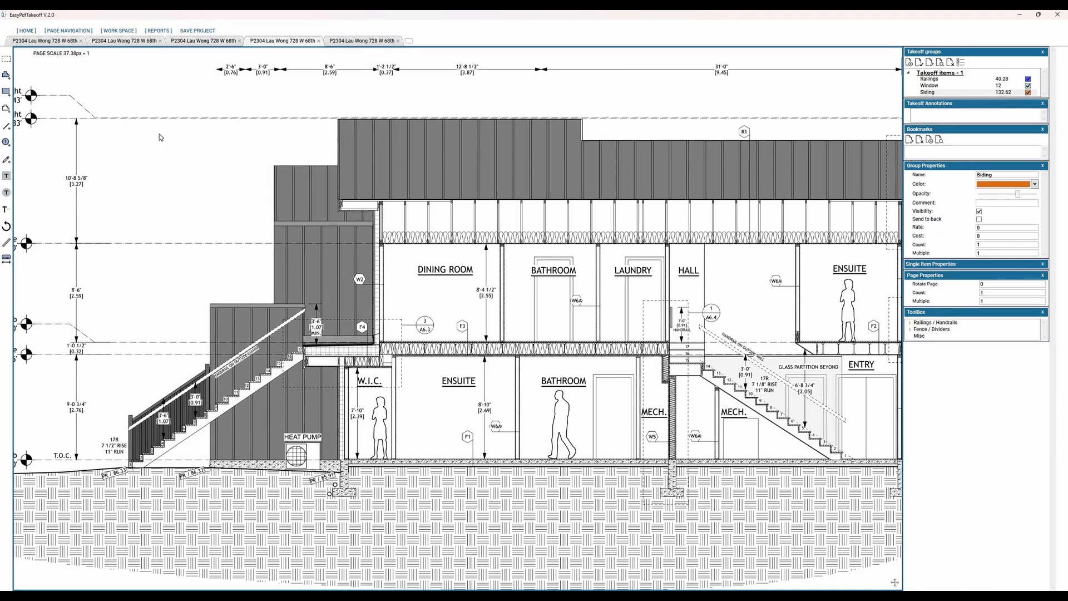
# Step: Open the takeoff report and export the selected plan pages with their markups as a PDF to the Desktop
pyautogui.click(160, 31)
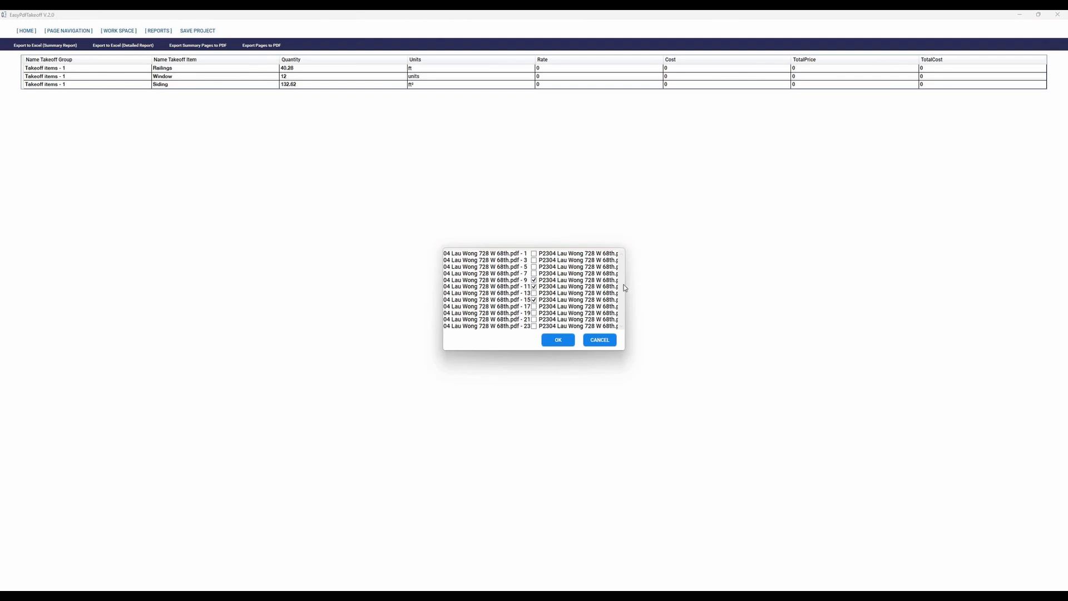
pyautogui.click(633, 342)
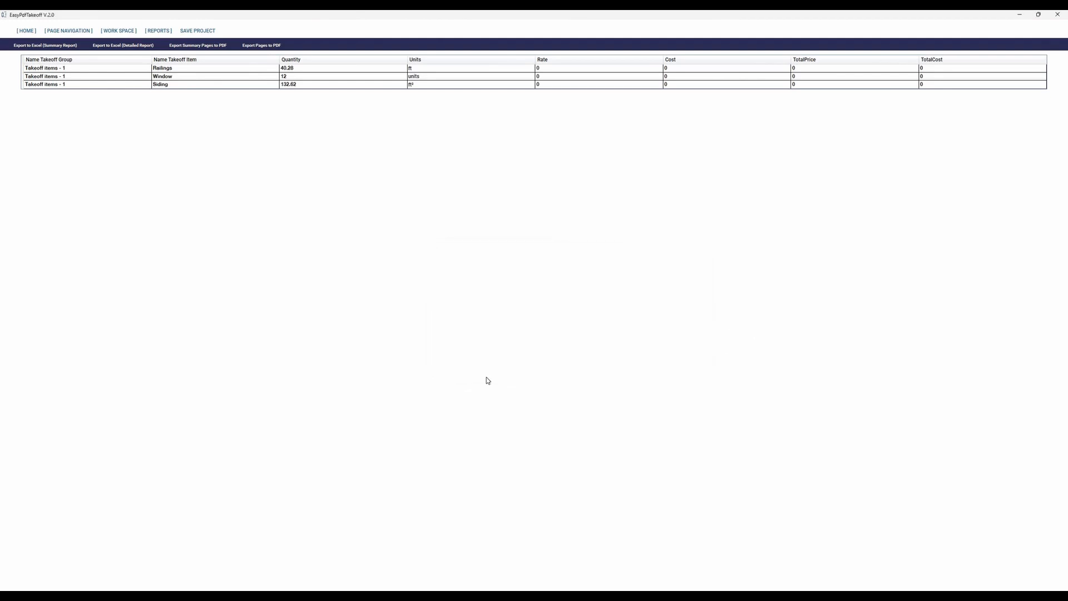
pyautogui.click(543, 381)
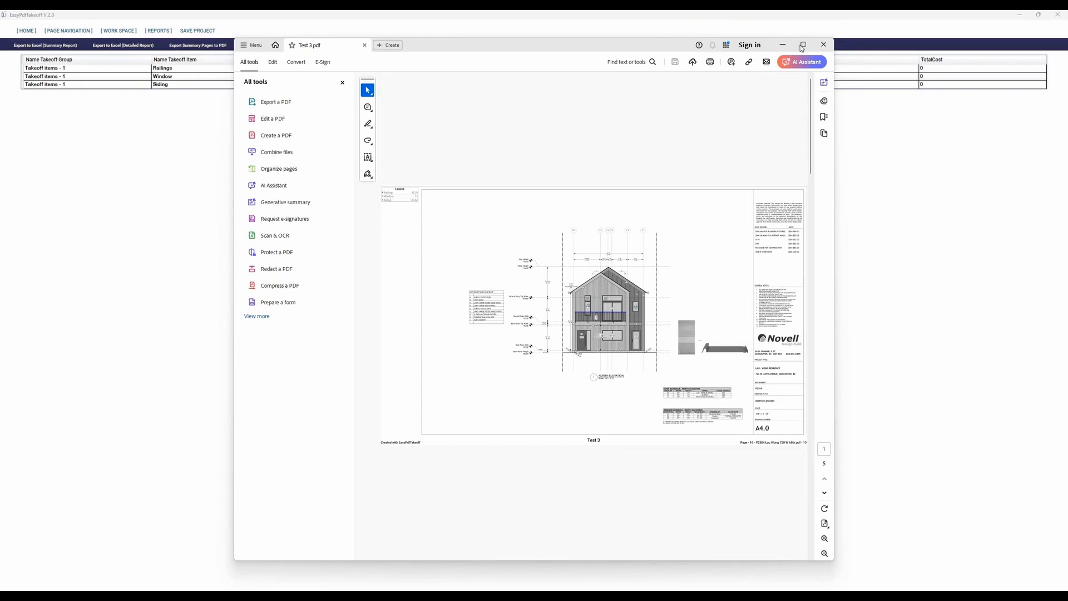
# Step: Review the exported Test 3.pdf at full screen, examining the legend and the North Elevation markups, and close it
pyautogui.click(803, 45)
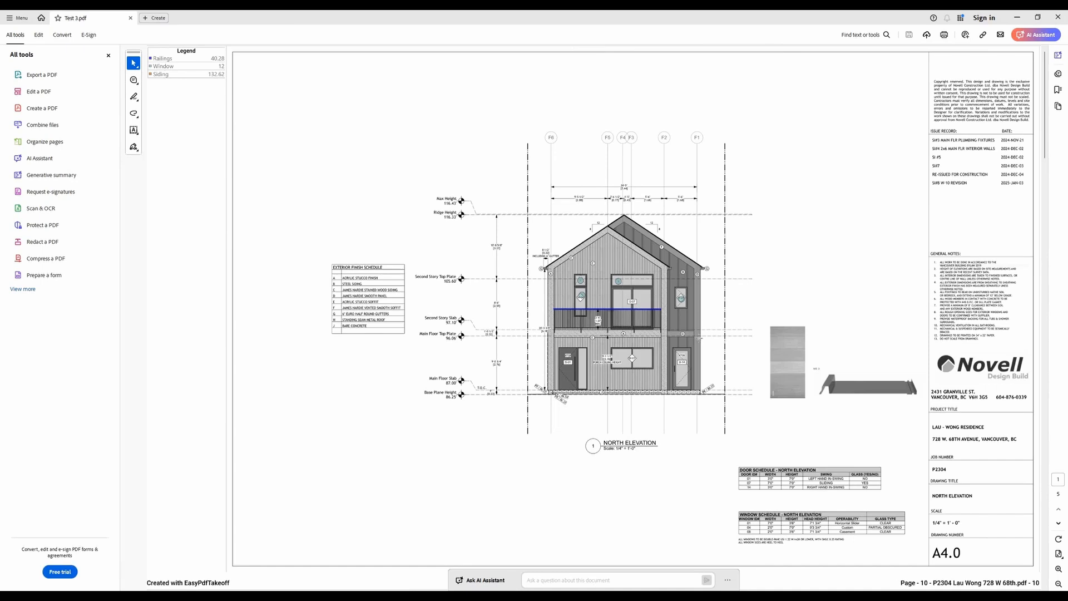
pyautogui.scroll(-1, 643, 352)
pyautogui.scroll(1, 614, 308)
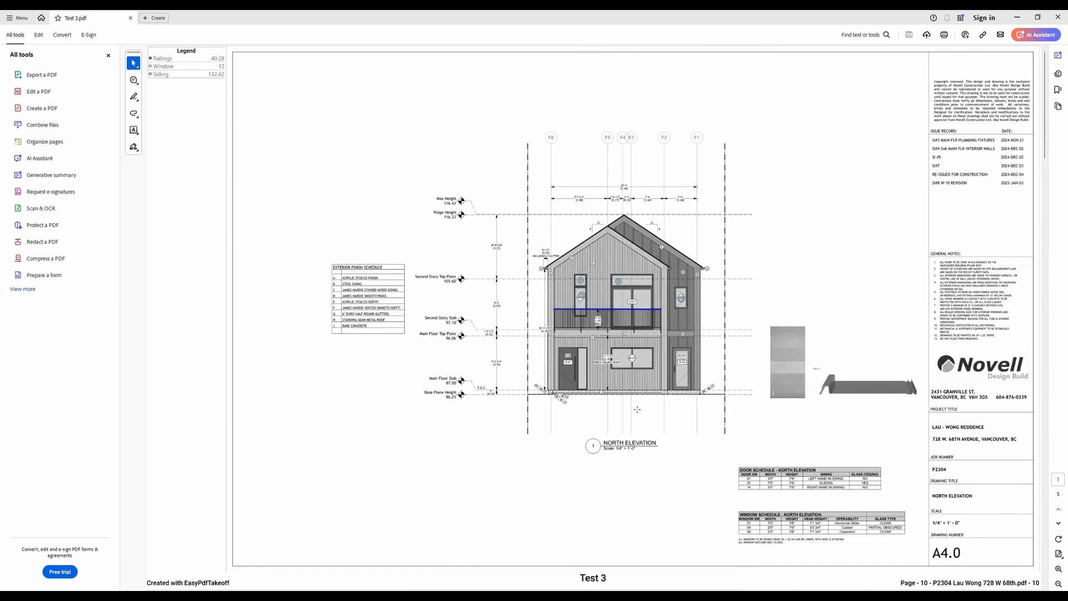
pyautogui.keyDown('ctrl'); pyautogui.scroll(3, 638, 413); pyautogui.keyUp('ctrl')
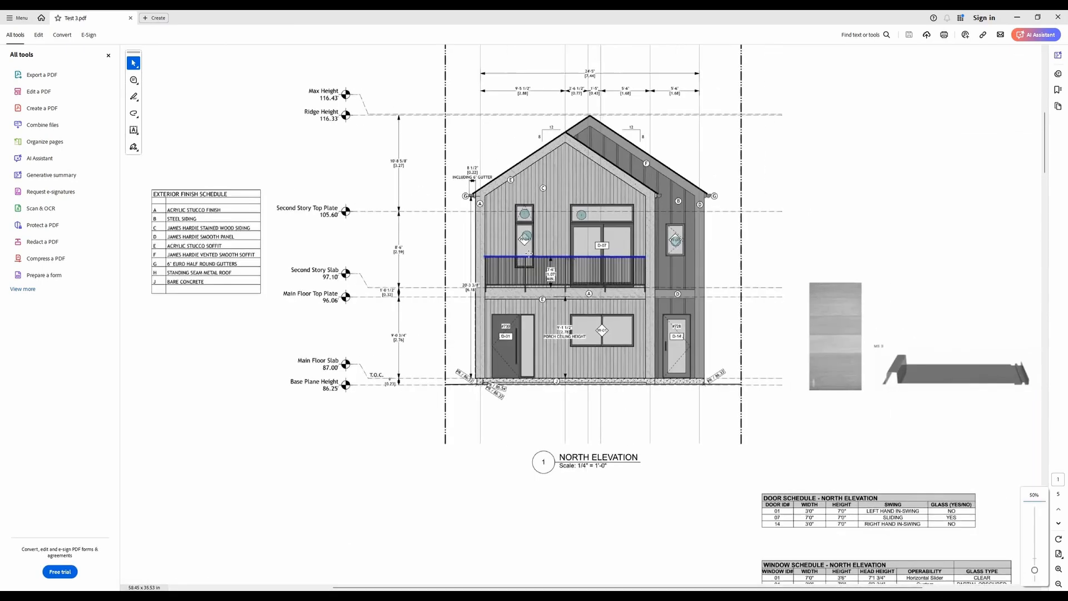
pyautogui.keyDown('ctrl'); pyautogui.scroll(-2, 668, 420); pyautogui.keyUp('ctrl')
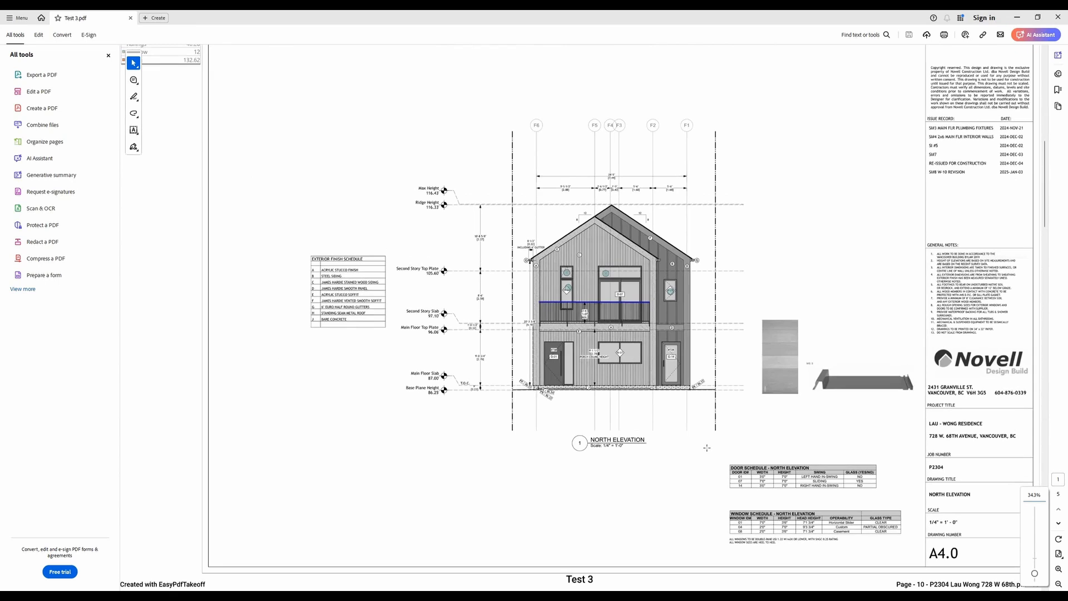
pyautogui.scroll(-2, 694, 426)
pyautogui.scroll(2, 614, 308)
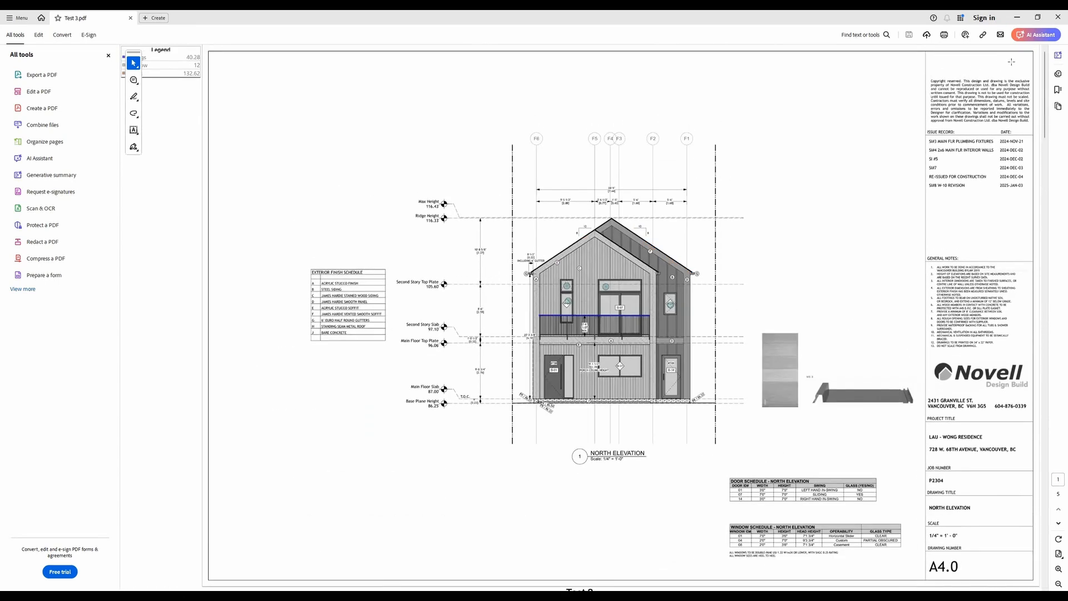
pyautogui.click(1059, 18)
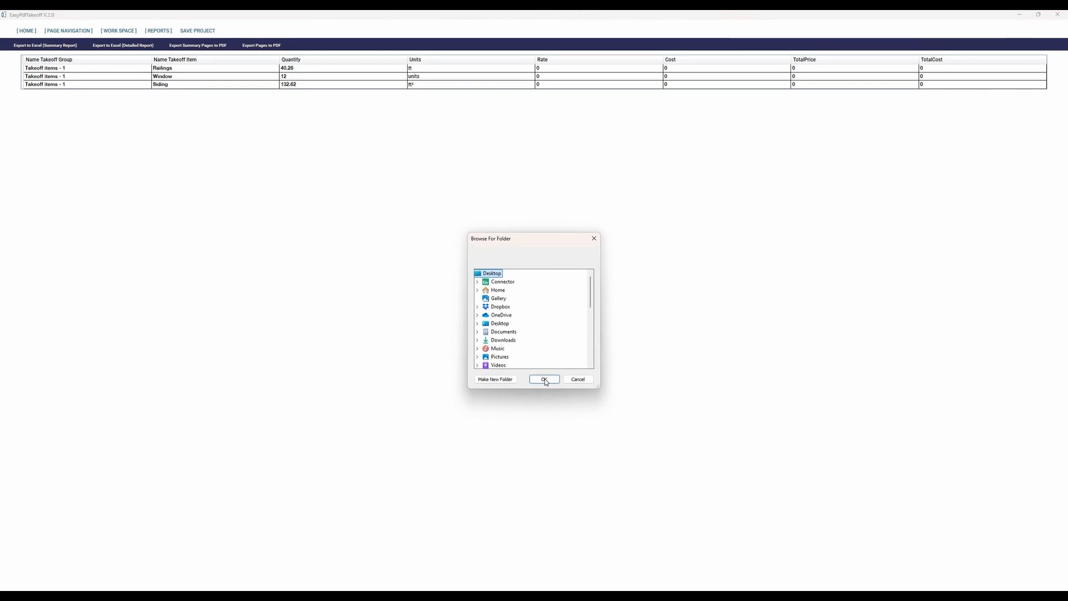
# Step: Export the takeoff to Excel on the Desktop as a summary report and as a detailed report, viewing each workbook
pyautogui.click(544, 380)
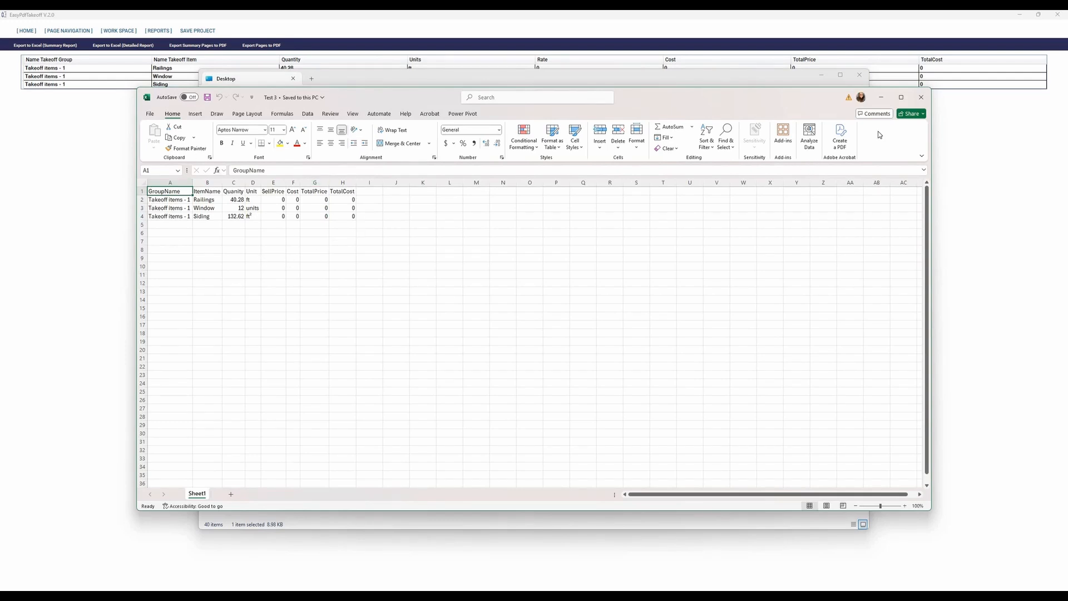
pyautogui.click(922, 97)
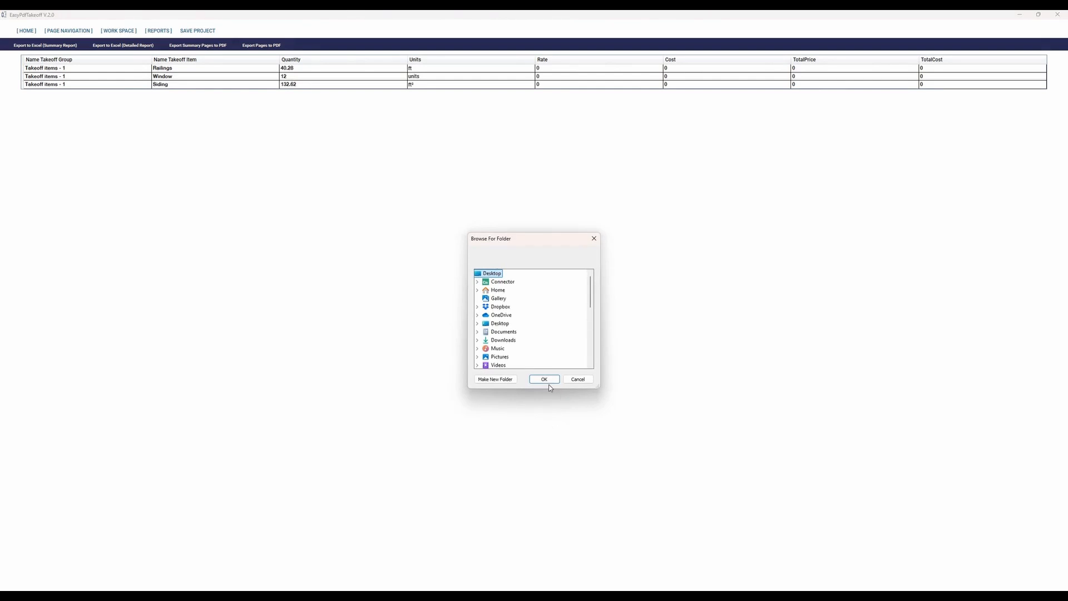
pyautogui.click(547, 381)
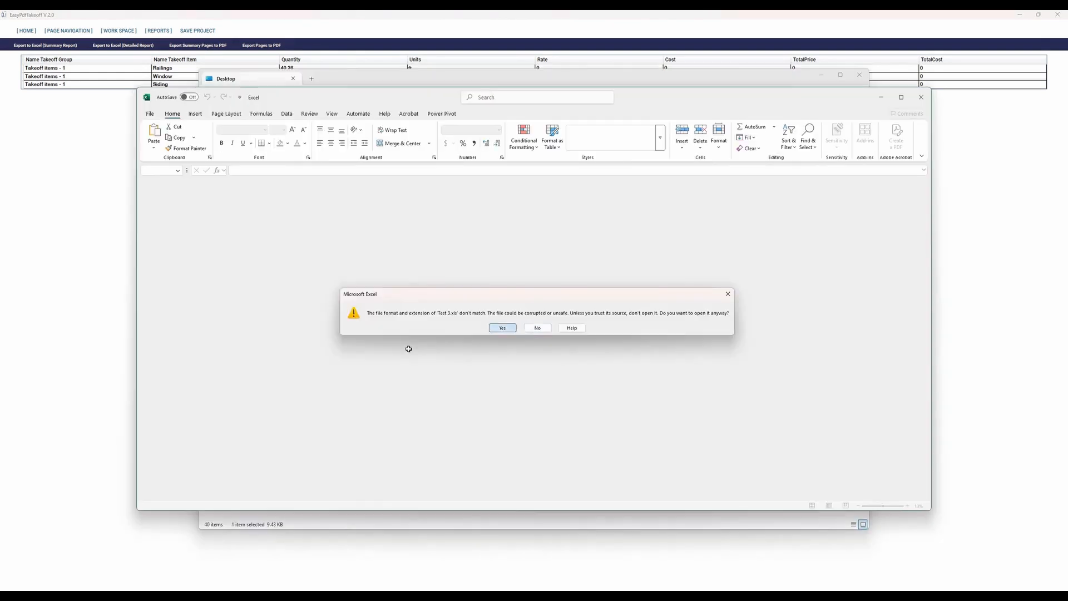
pyautogui.click(503, 328)
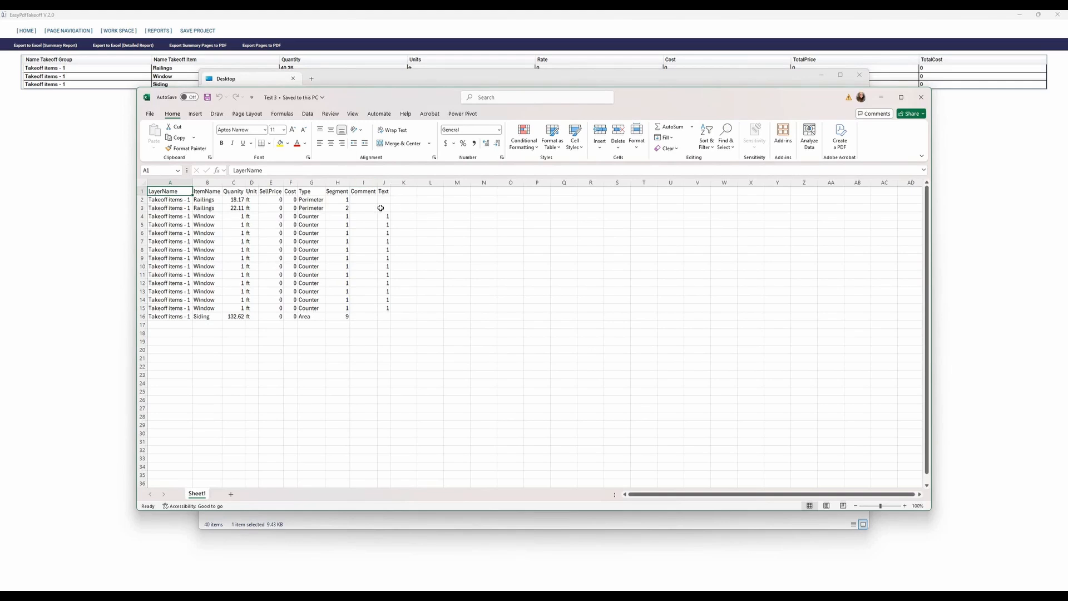
# Step: Widen the Comment column and select the detailed report's whole table to inspect it, and close the workbook and folder window
pyautogui.moveTo(378, 182); pyautogui.dragTo(396, 182)
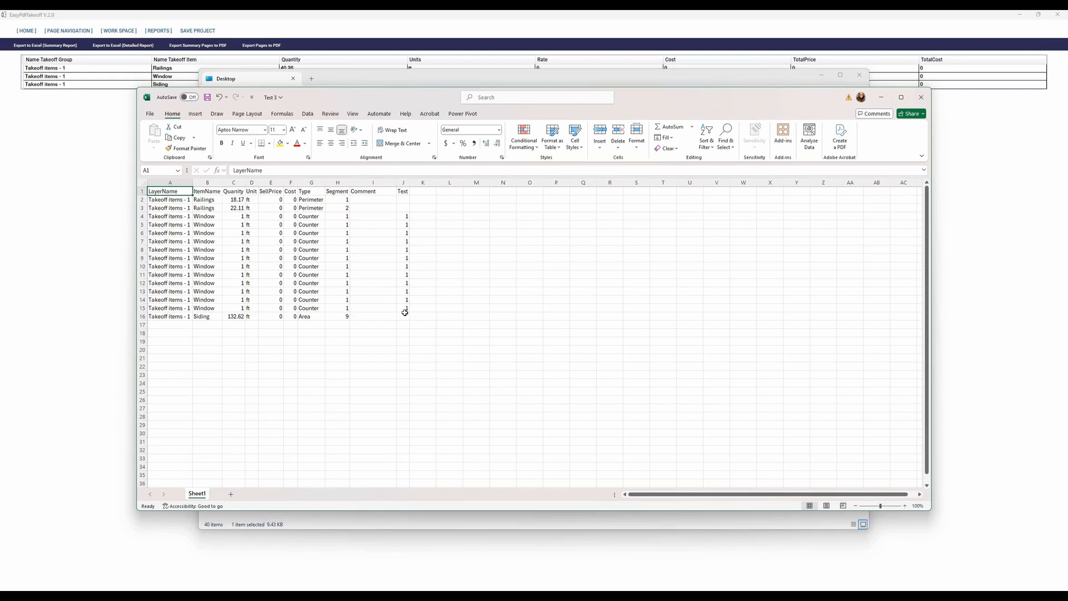
pyautogui.moveTo(403, 316); pyautogui.dragTo(169, 191)
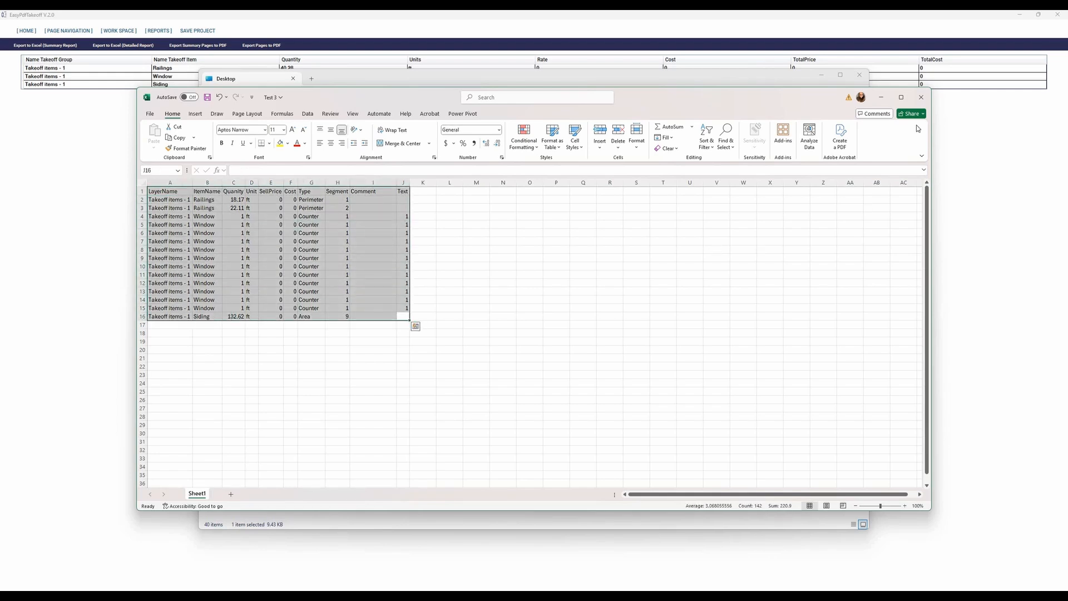
pyautogui.click(921, 97)
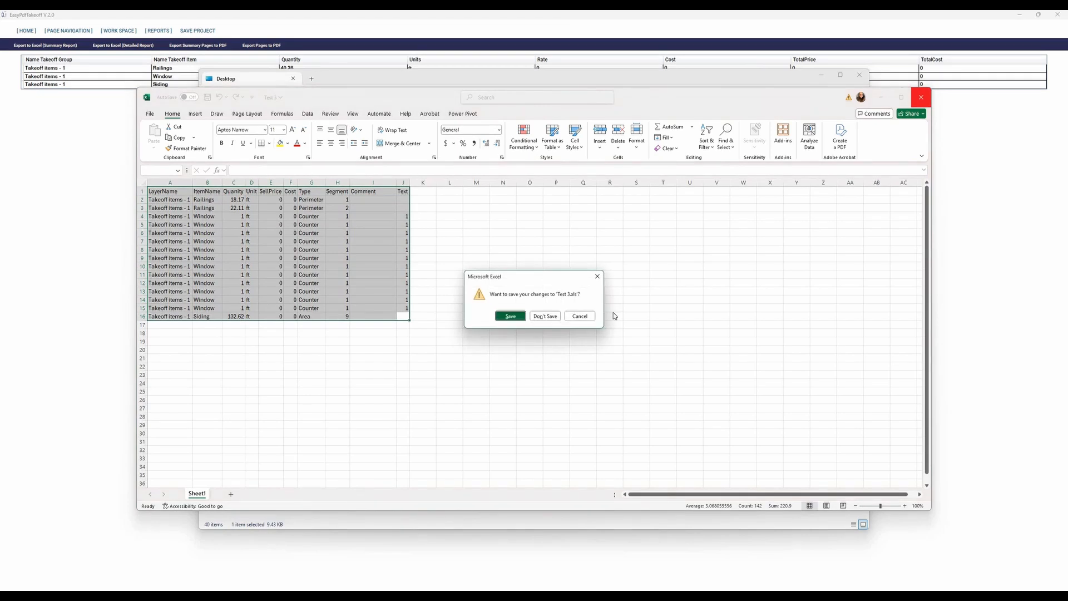
pyautogui.click(860, 75)
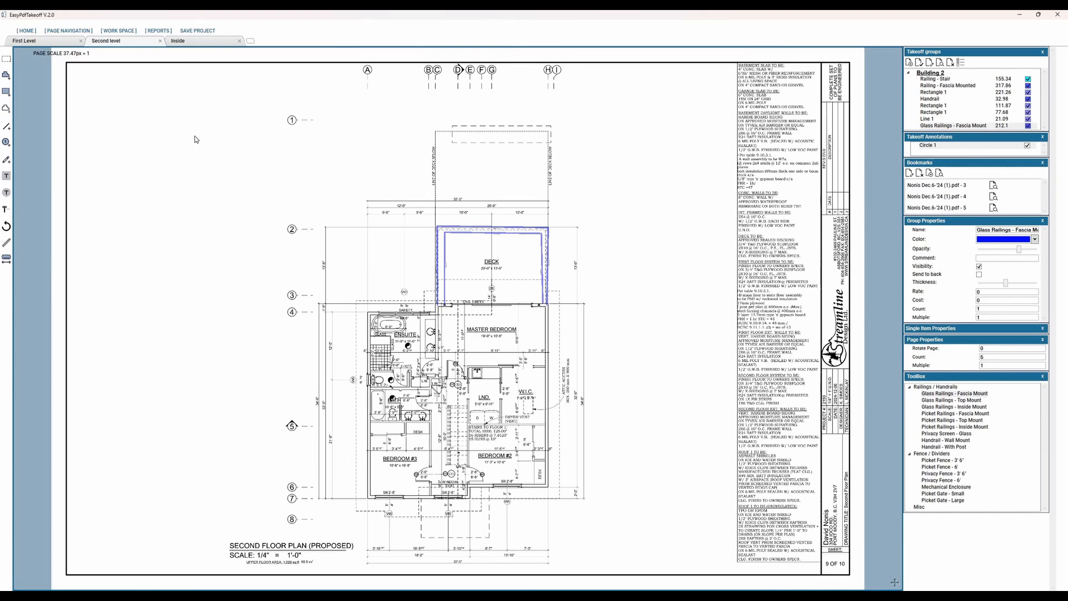
# Step: Examine the deck railing takeoff and room layout on the Second level plan of the Building 2 project
pyautogui.scroll(-1, 538, 253)
pyautogui.scroll(3, 538, 253)
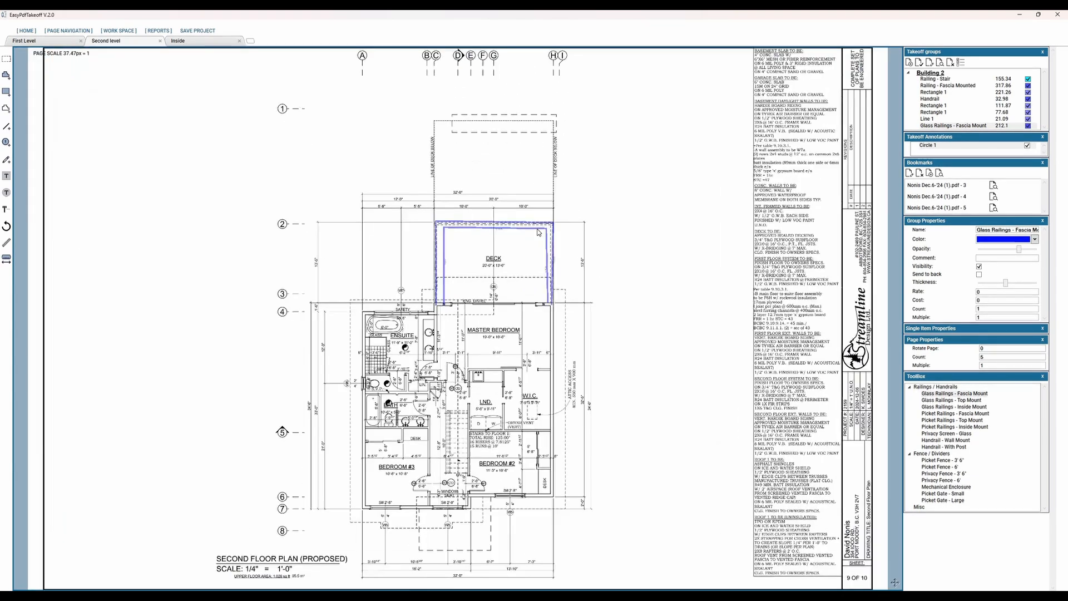
pyautogui.moveTo(503, 248); pyautogui.dragTo(489, 203)
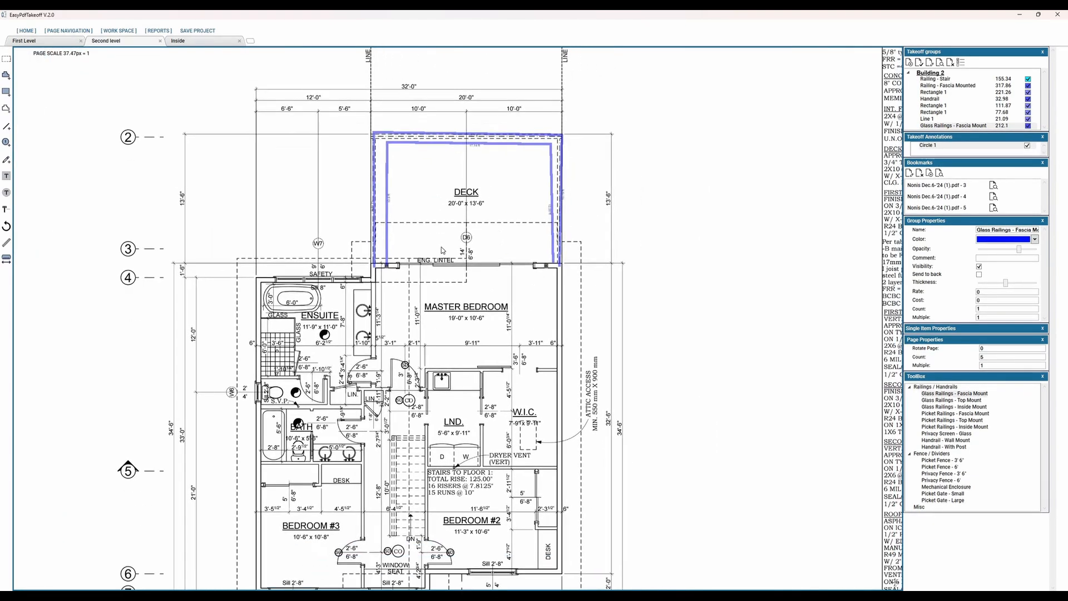
pyautogui.moveTo(556, 307); pyautogui.dragTo(554, 250)
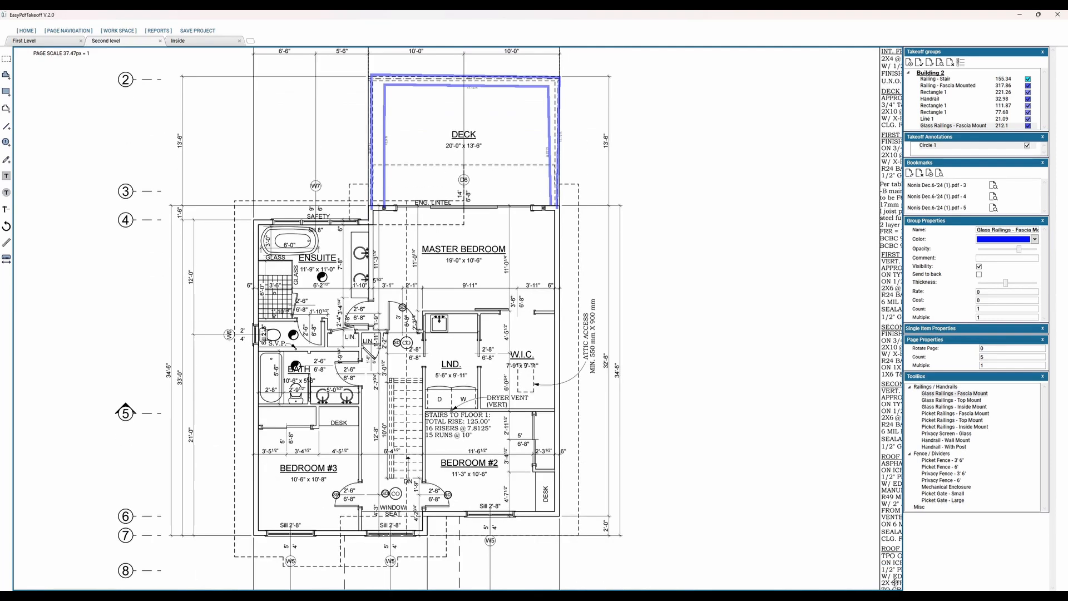